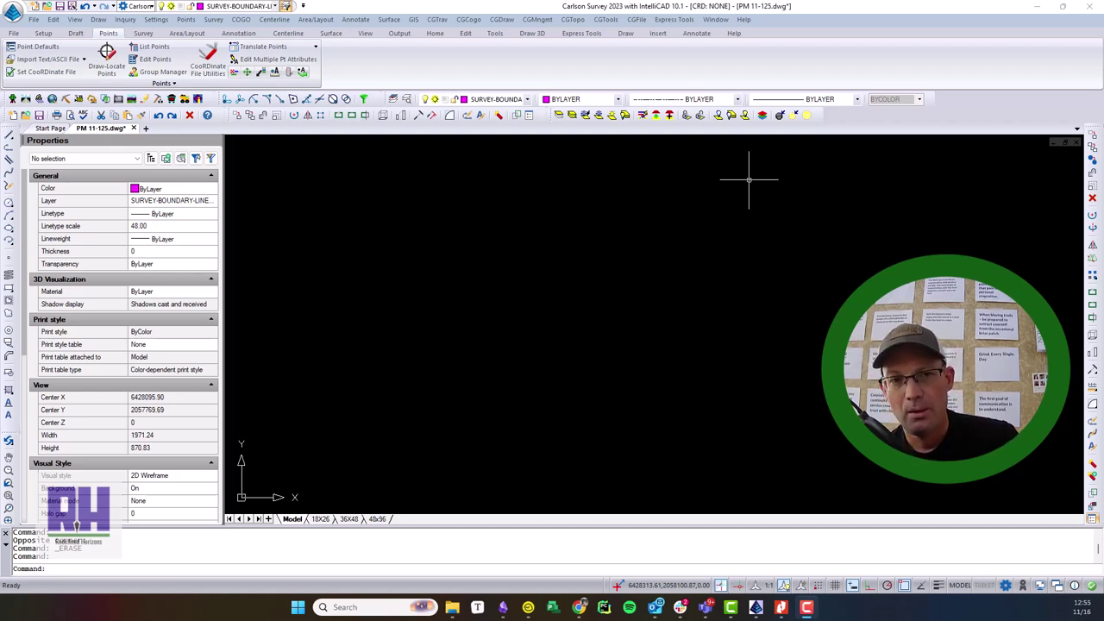
- Switch to File Explorer and locate PM 11-125.dwg in the project's Boundary COGO folder
key("alt+Tab")
left_click_drag(337, 216, 239, 10)
left_click(898, 13)
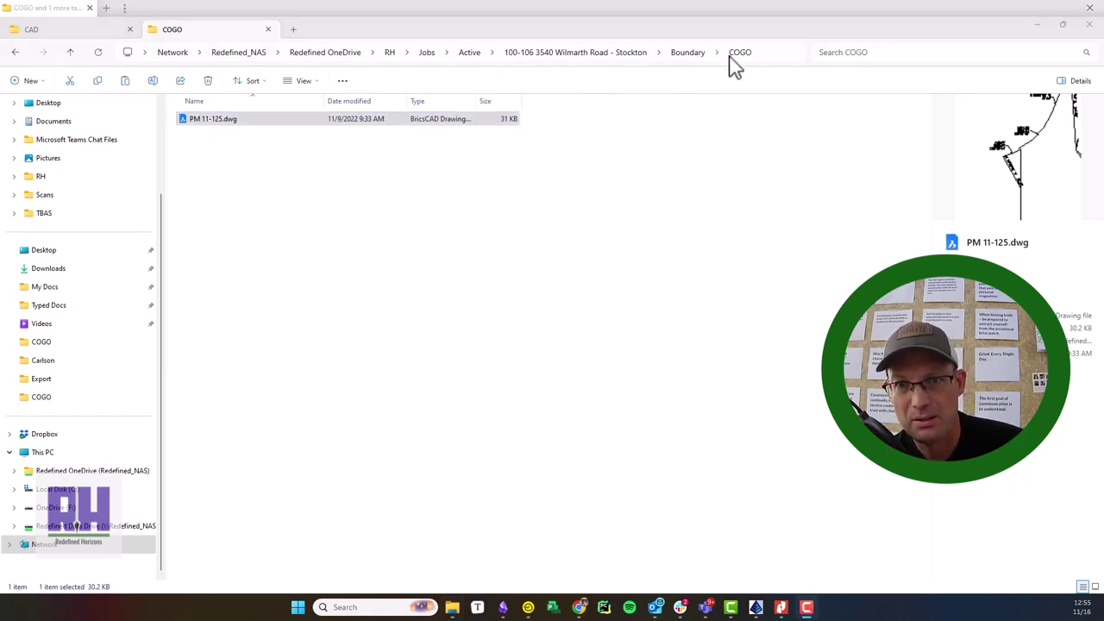
left_click(220, 123)
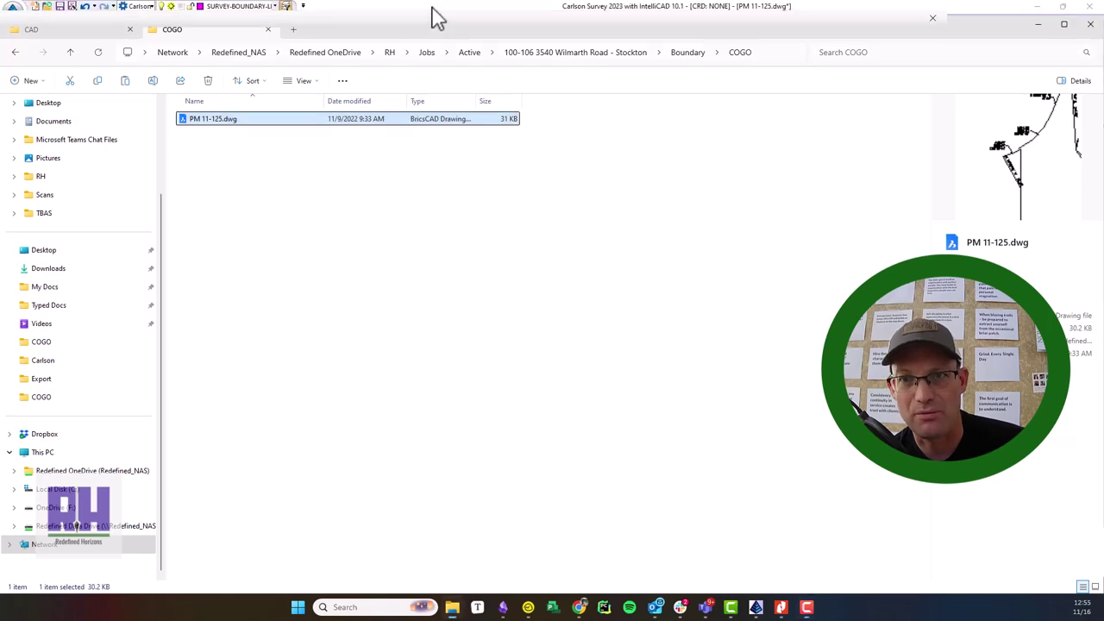
left_click_drag(439, 20, 1100, 9)
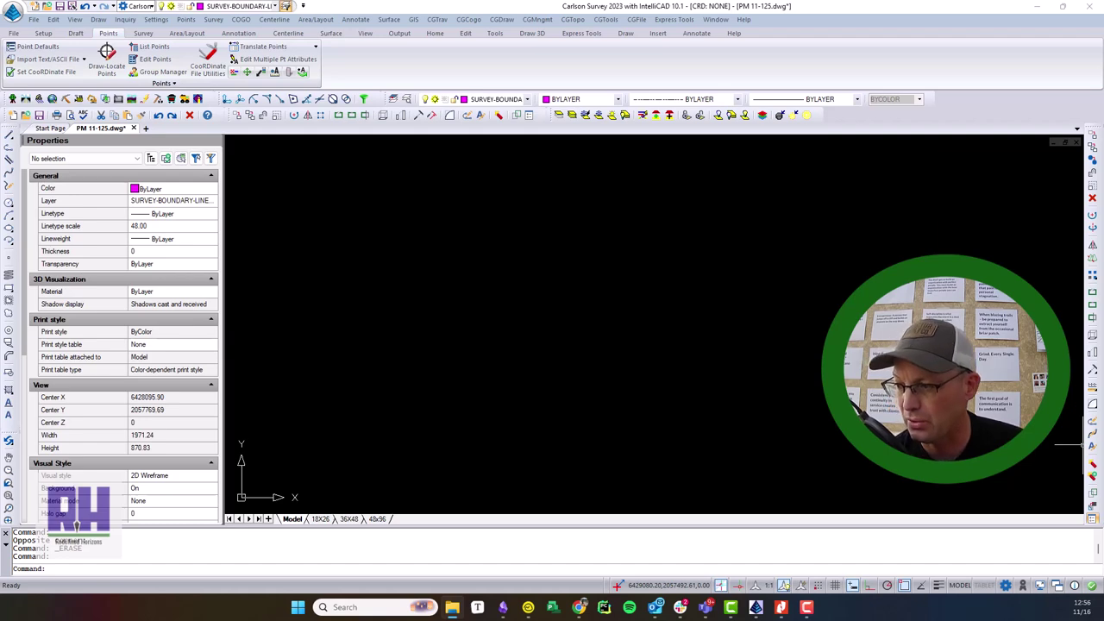
- Switch to the PM 11-125 parcel map in Nitro Pro and examine the bearings and distances around Parcels A and B
key("alt+Tab")
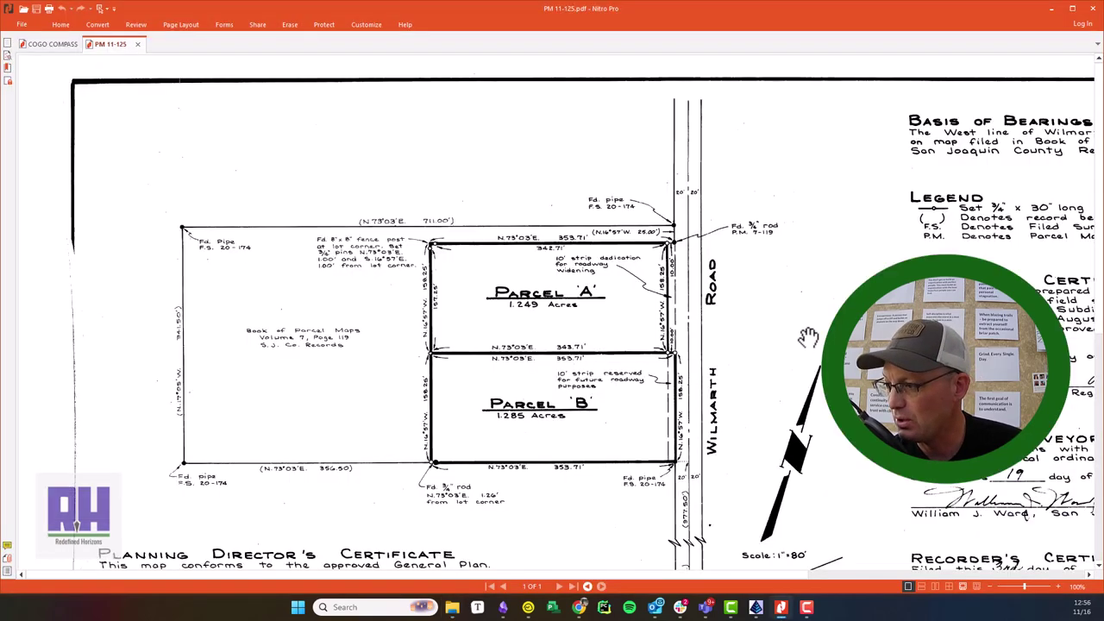
left_click_drag(896, 410, 829, 203)
left_click_drag(386, 115, 666, 398)
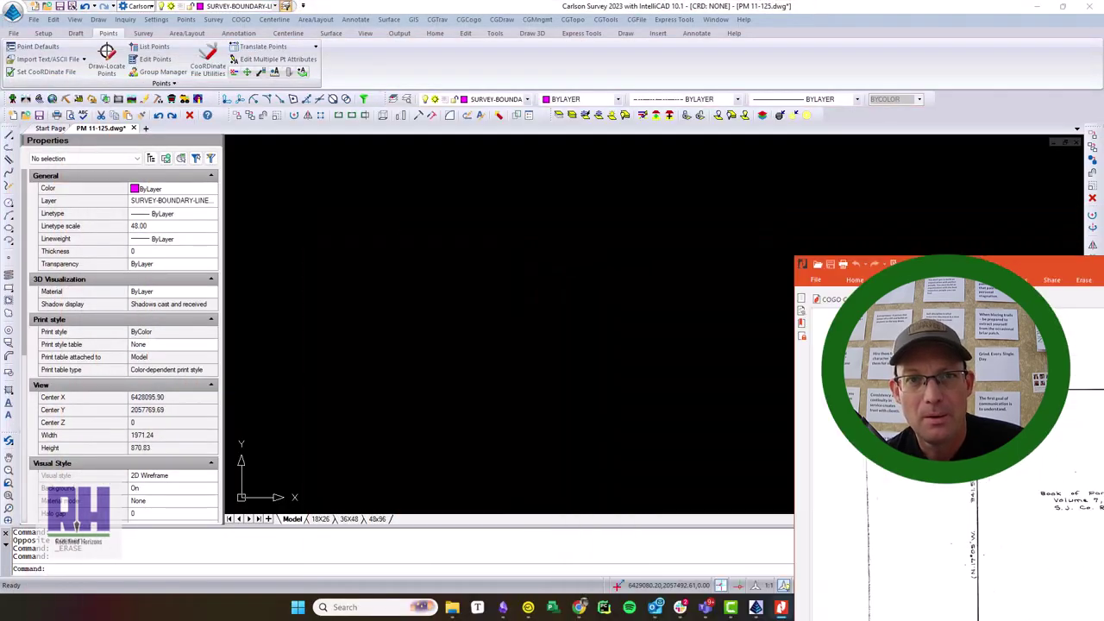
left_click_drag(992, 252, 510, 40)
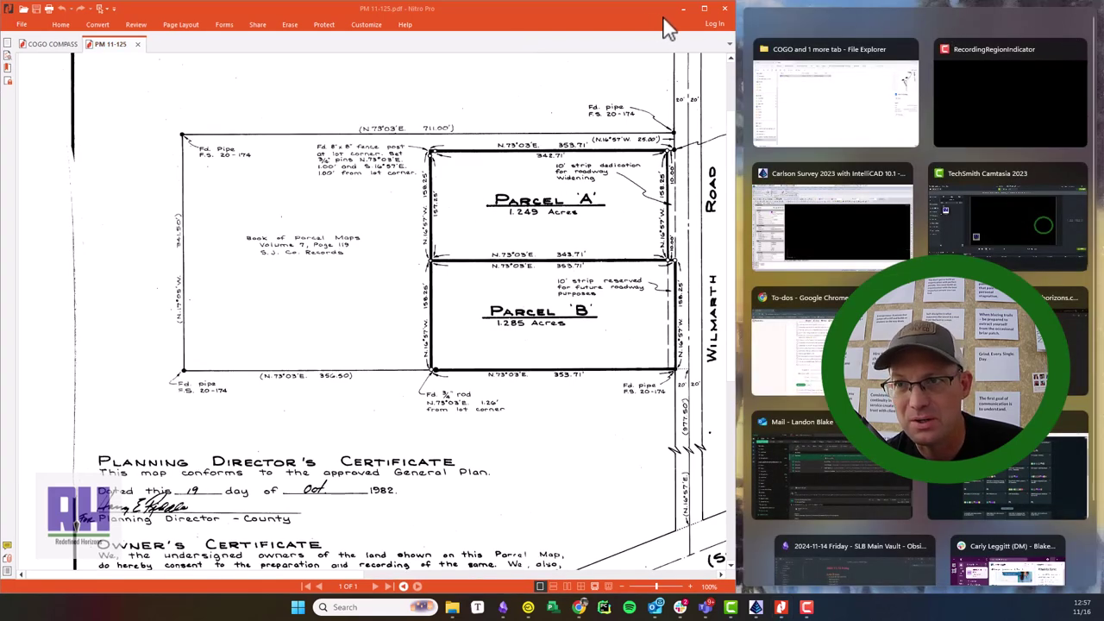
left_click(704, 9)
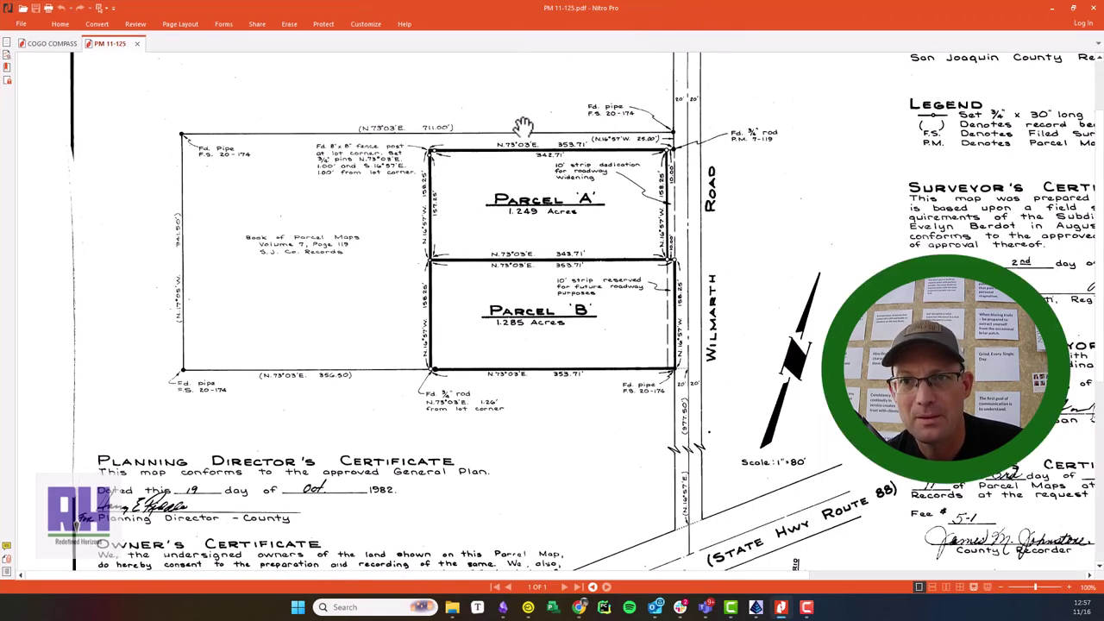
scroll(528, 128, "up", 1)
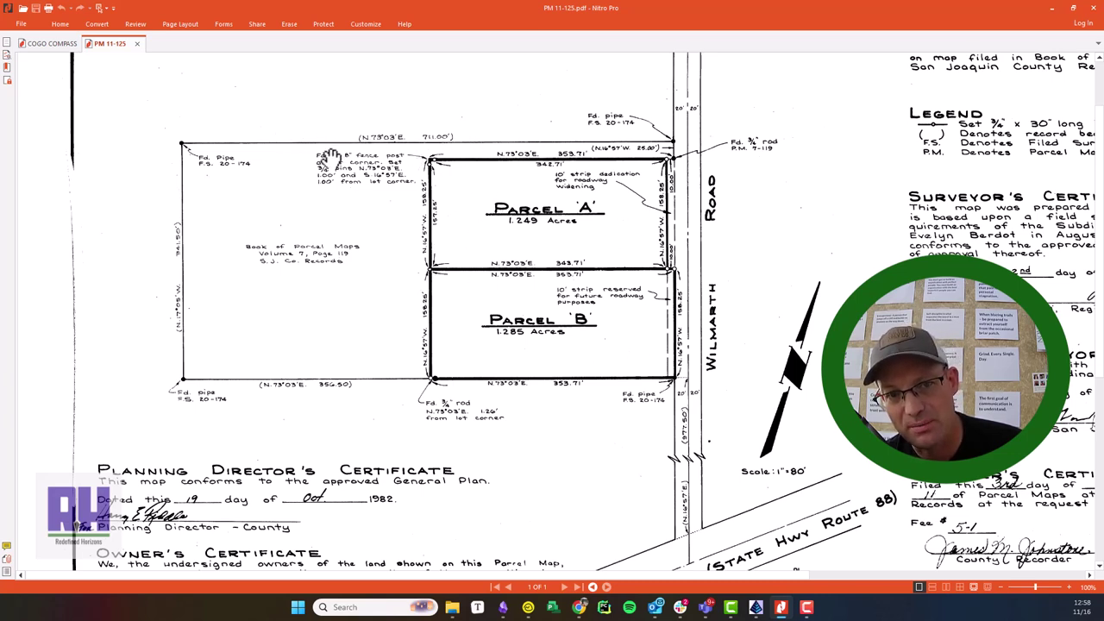
double_click(227, 14)
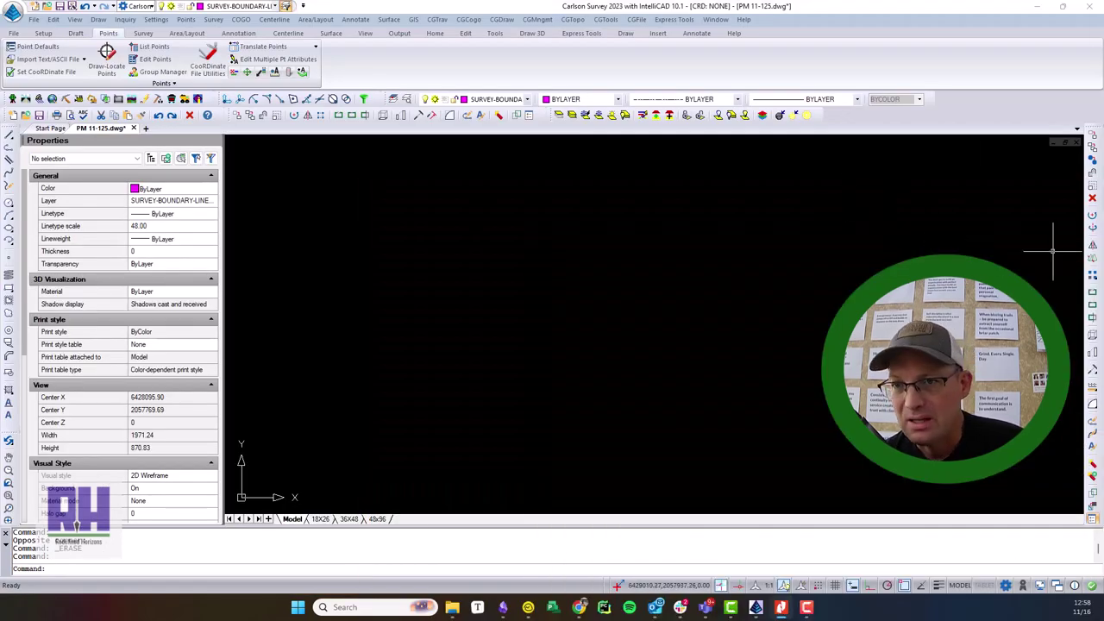
- In Carlson Survey, start Line By Angle-Distance and pick an occupied point at about northing 2058043, easting 6428522
left_click(239, 21)
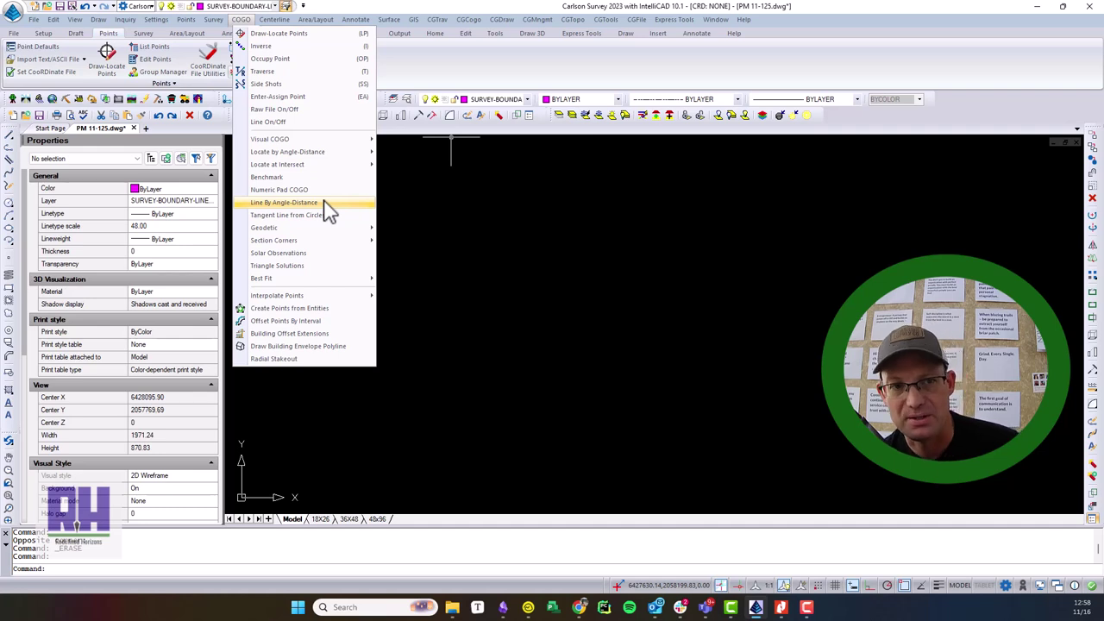
mouse_move(329, 163)
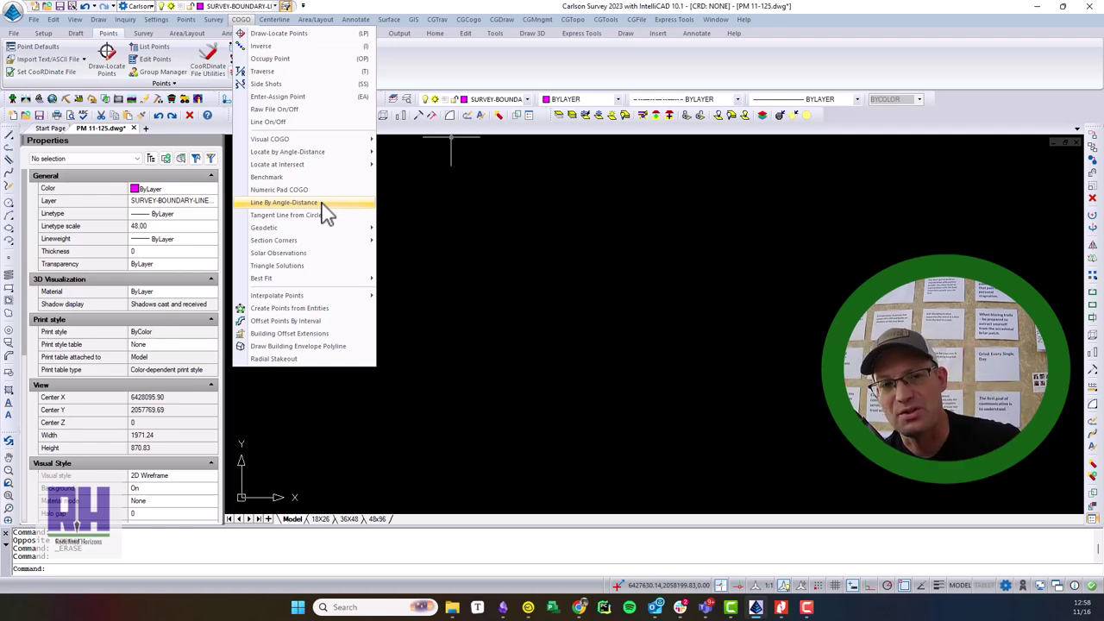
left_click(322, 204)
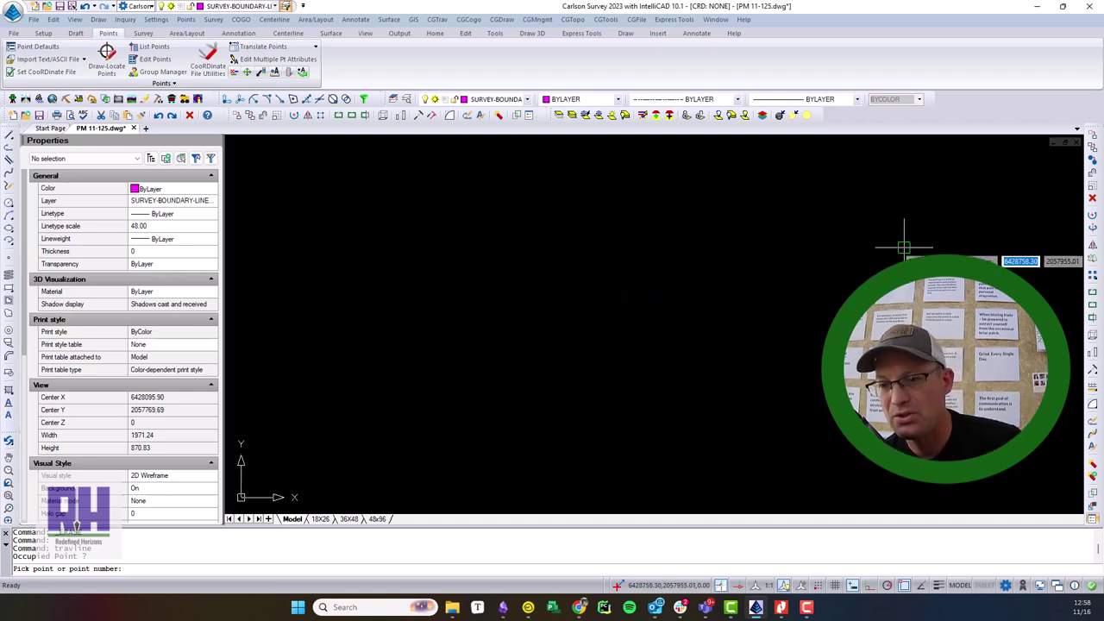
left_click(811, 215)
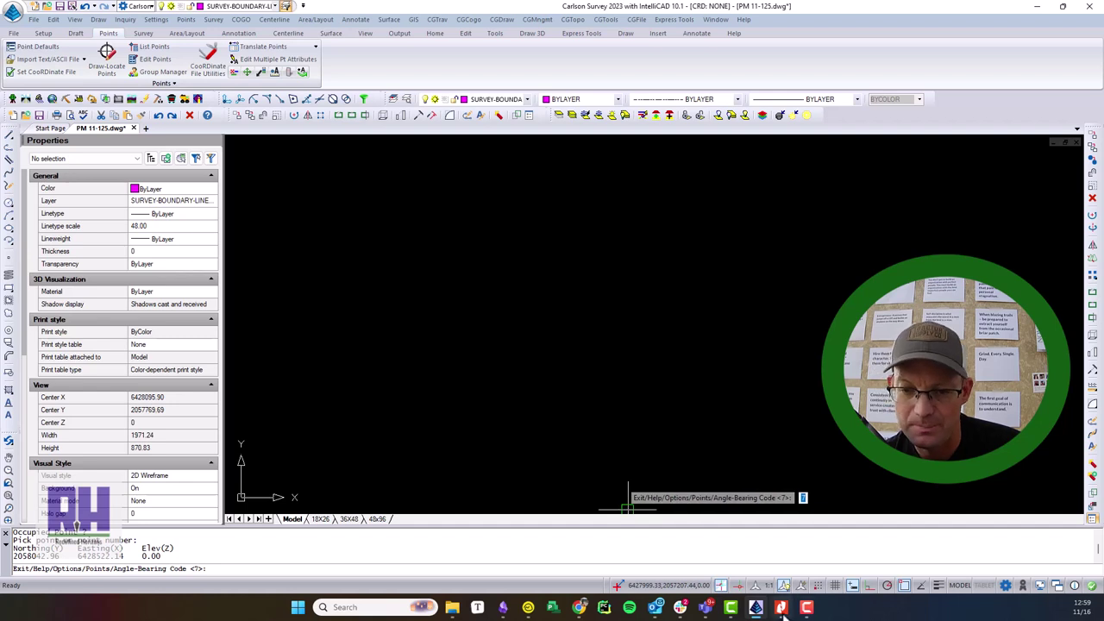
- Compare the COGO COMPASS quadrant diagram with the PM 11-125 map to determine the bearing code for the north boundary line
mouse_move(782, 609)
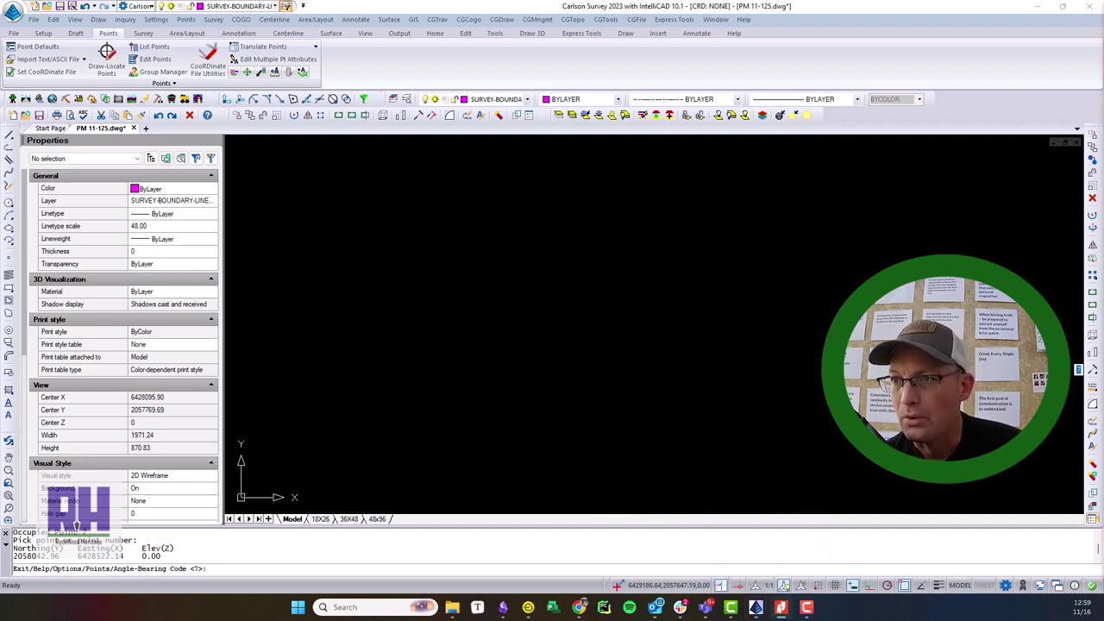
left_click_drag(1103, 129, 625, 10)
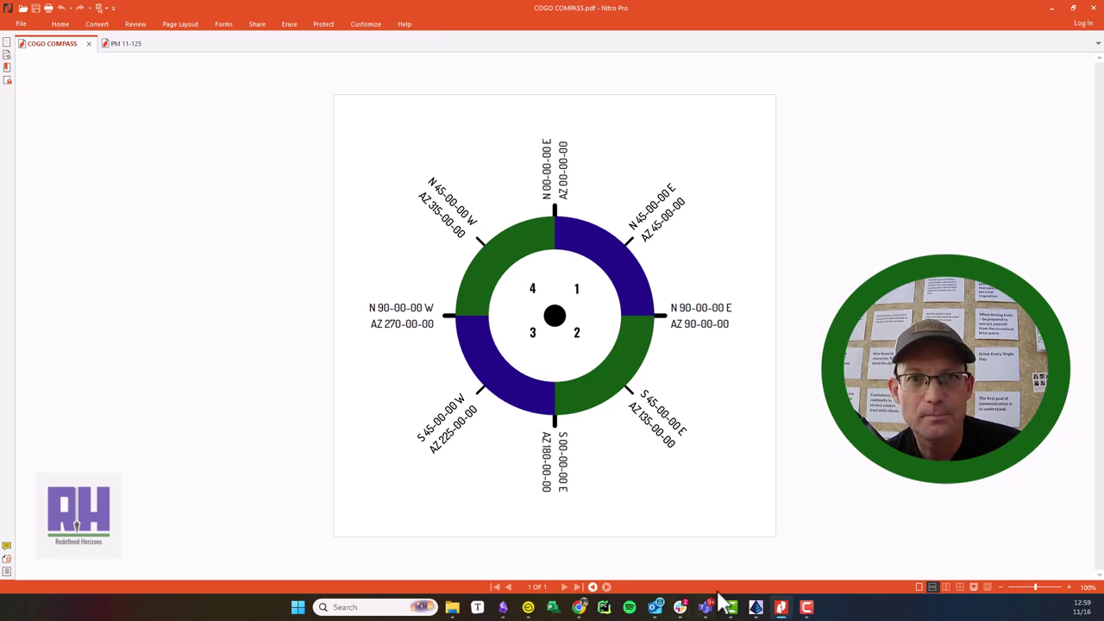
left_click(119, 43)
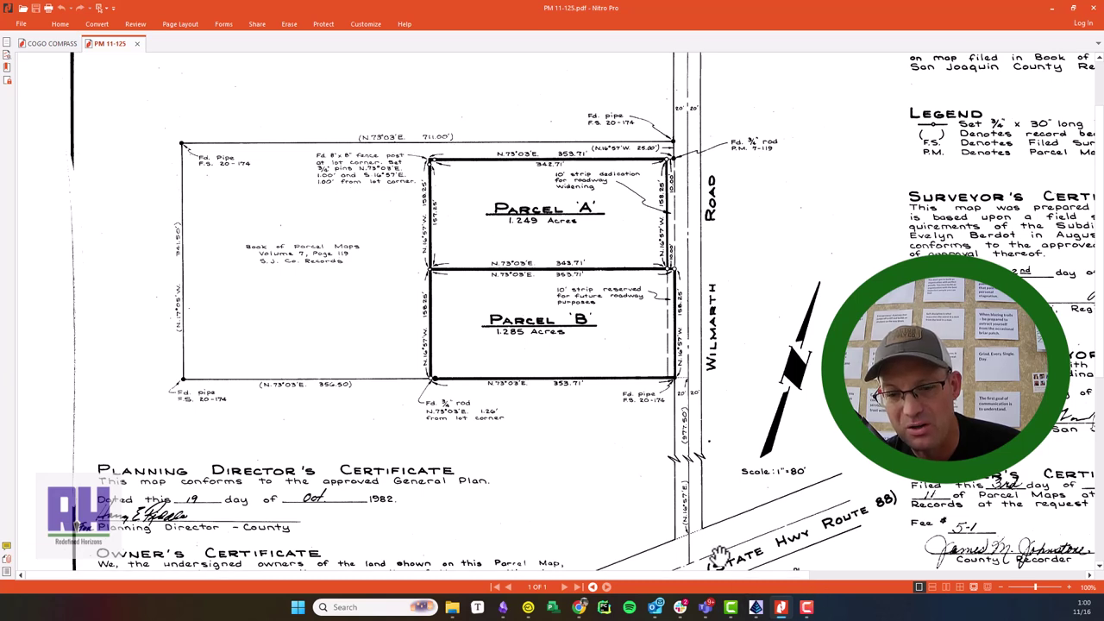
mouse_move(783, 614)
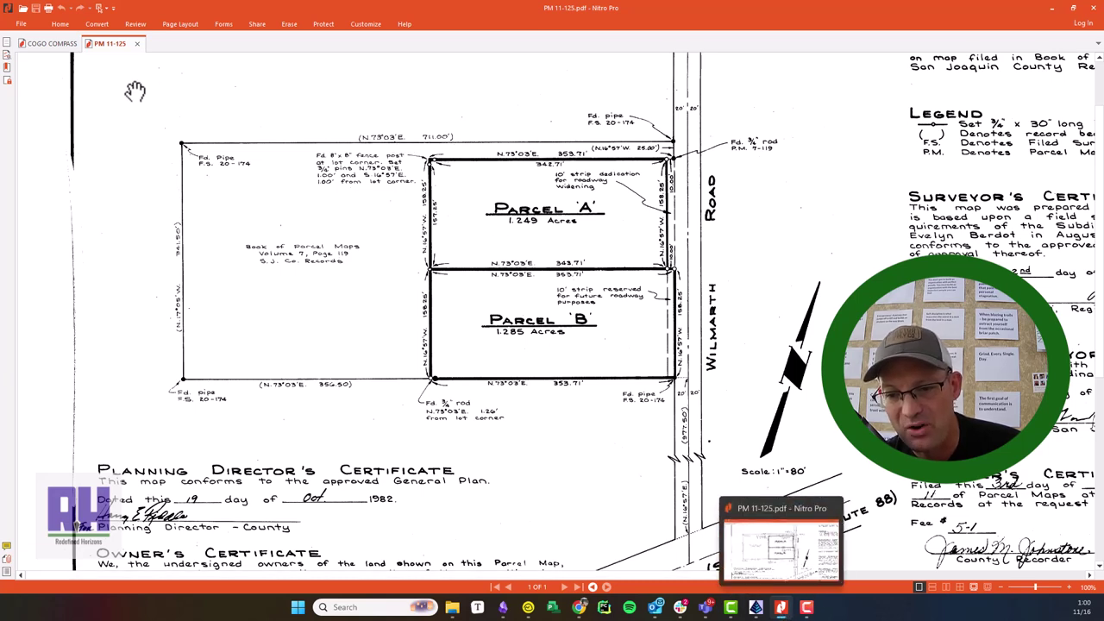
left_click(57, 43)
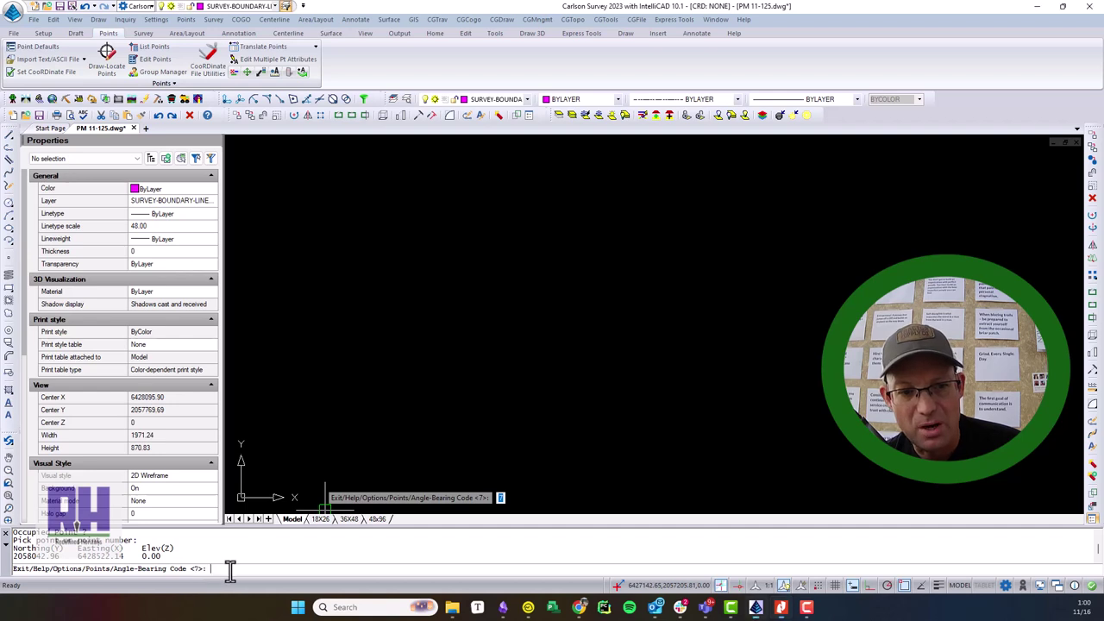
- Draw the north boundary line with bearing code 3, bearing angle 73.0300 and distance 711, and accept code 3 for the next course
type("3")
key("Return")
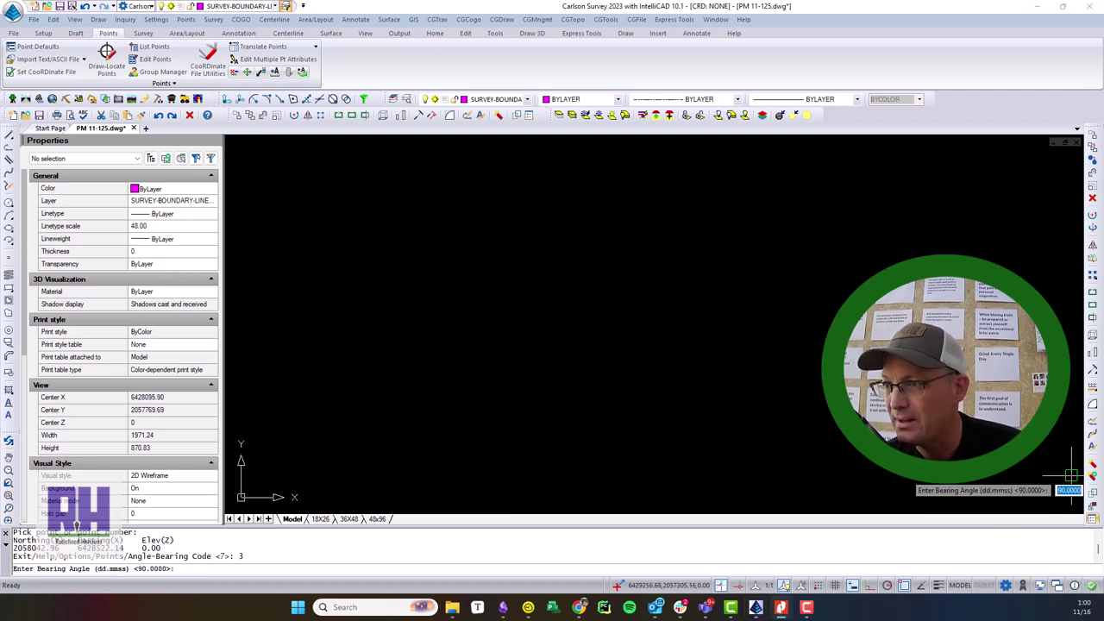
key("alt+Tab")
left_click_drag(414, 72, 449, 80)
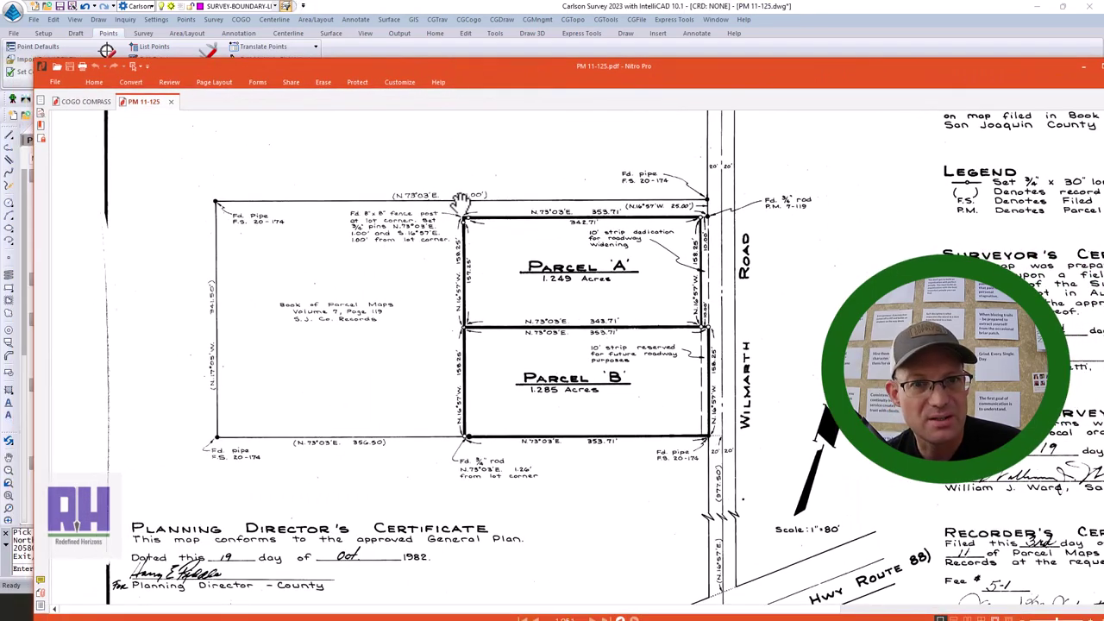
key("alt+Tab")
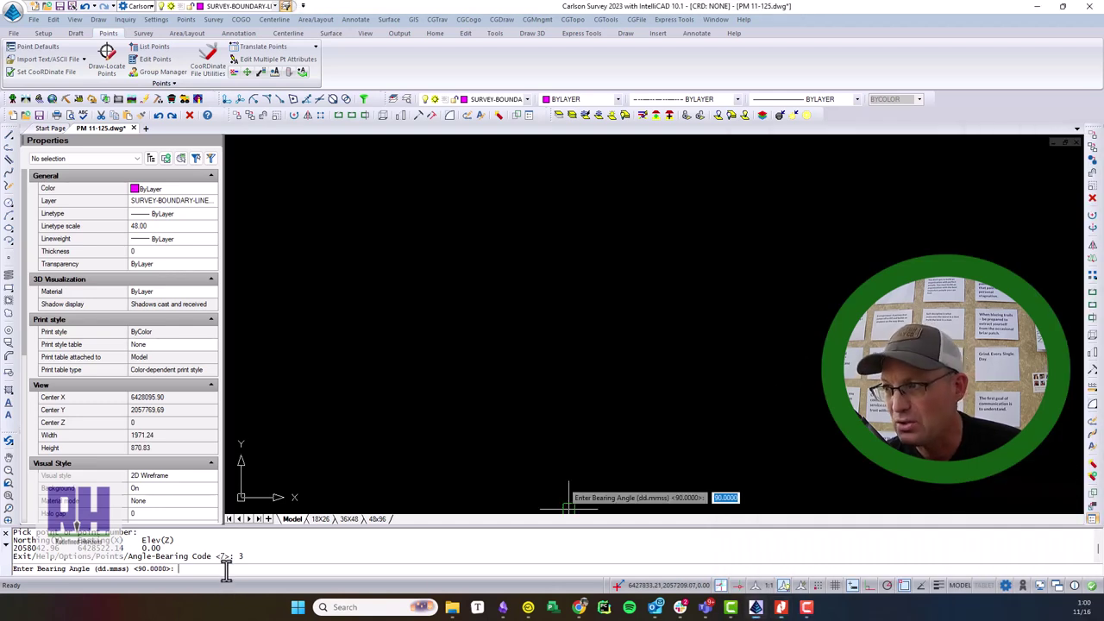
type("732")
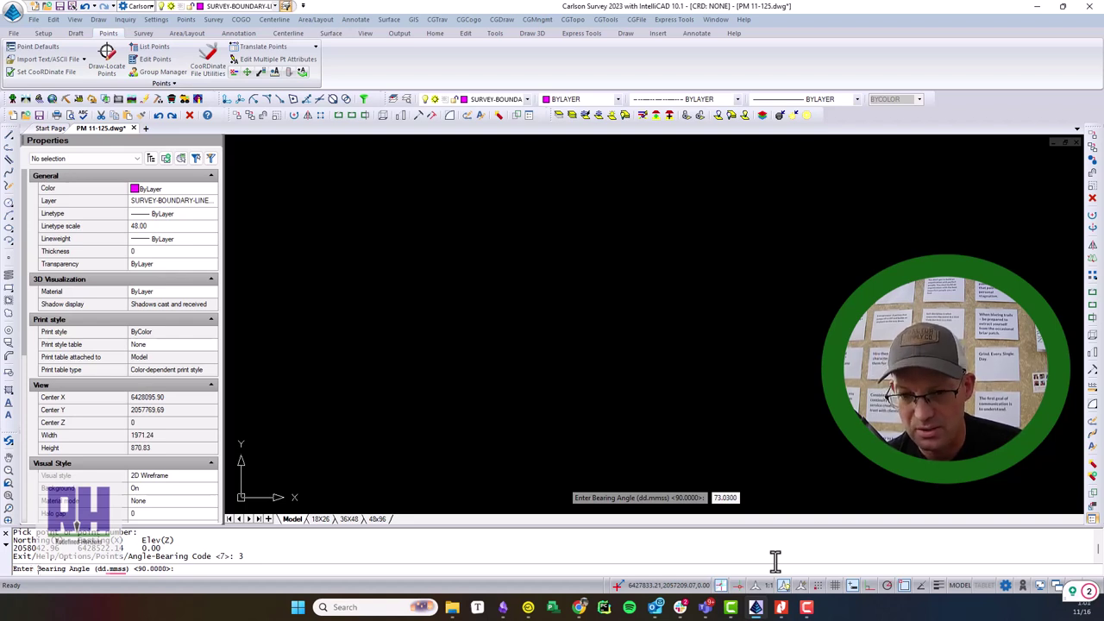
key("Return")
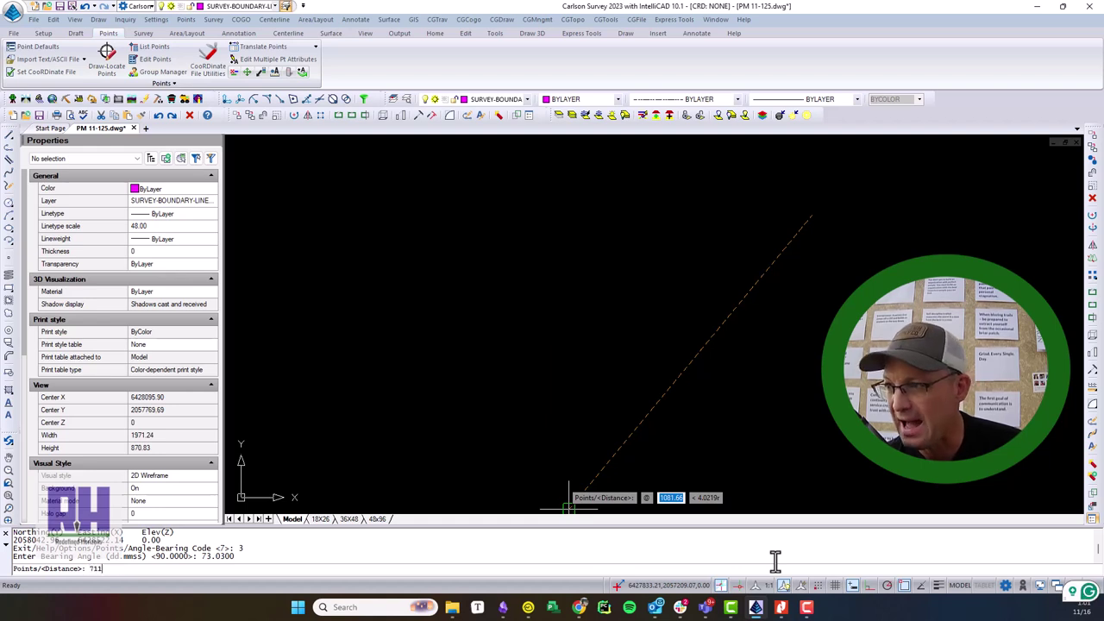
key("Return")
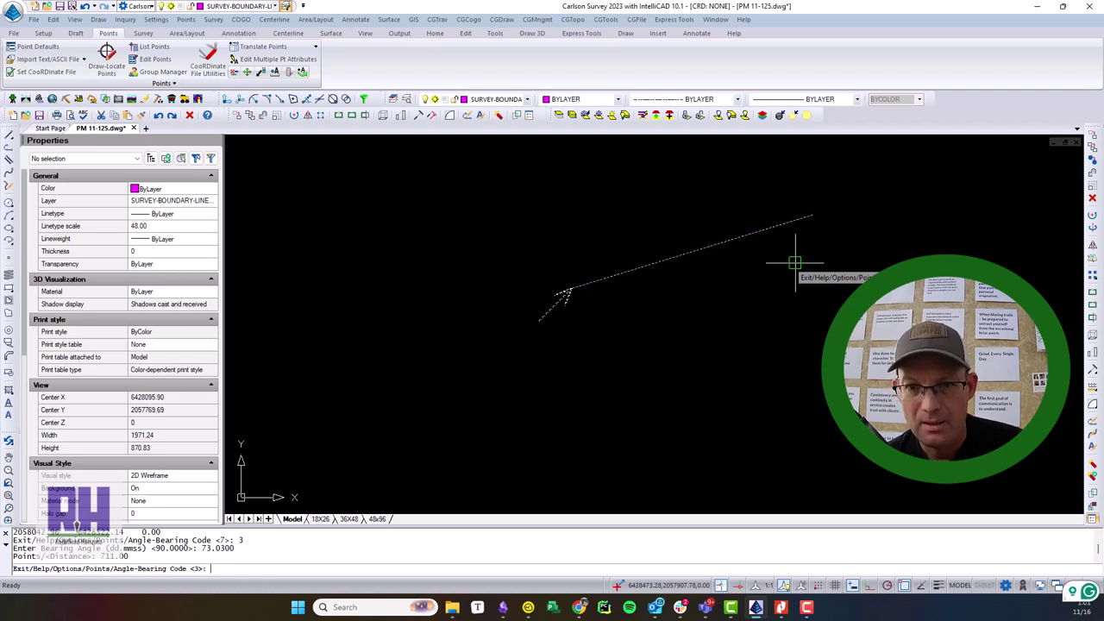
key("Return")
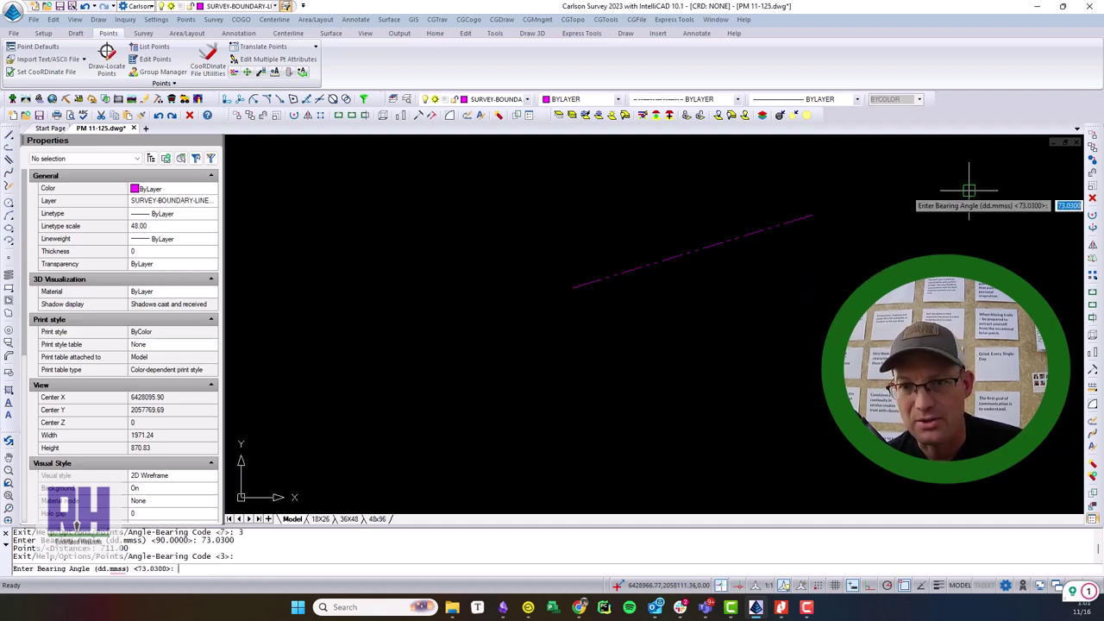
- Switch to the PM 11-125 map in Nitro Pro, examine the boundary courses adjoining the north line, and return to the drawing
key("alt+Tab")
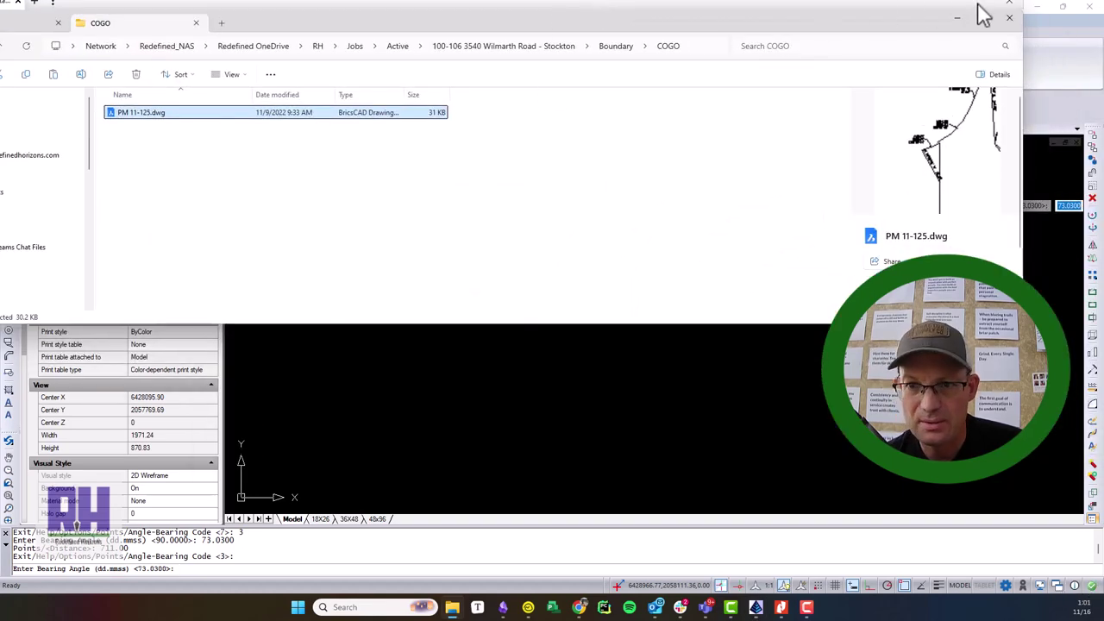
left_click(983, 19)
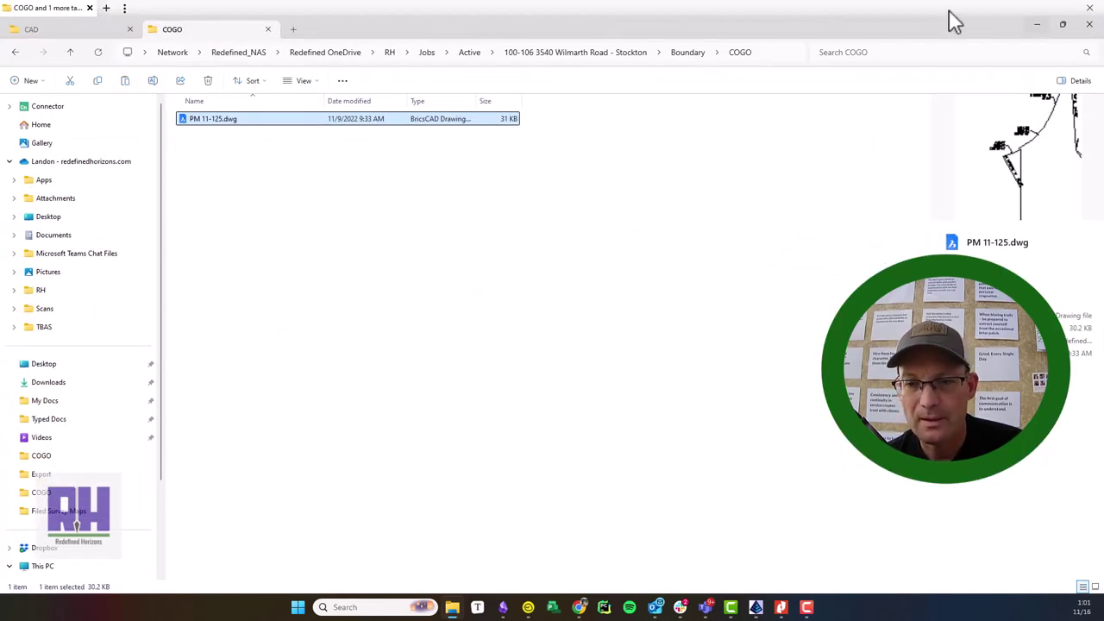
key("alt+Tab")
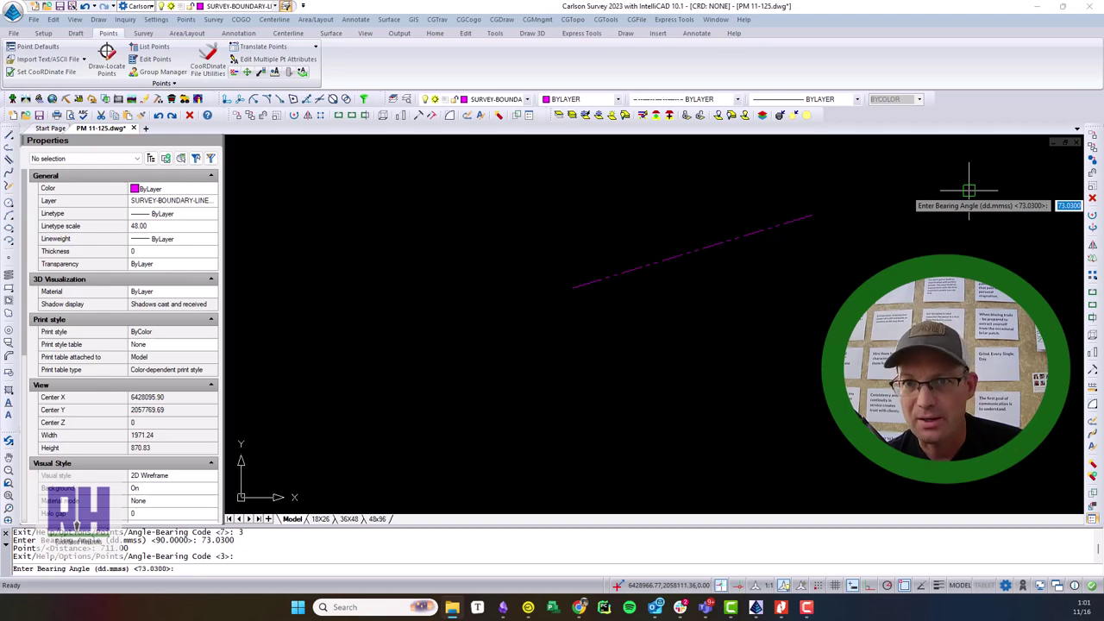
left_click_drag(1103, 129, 1103, 225)
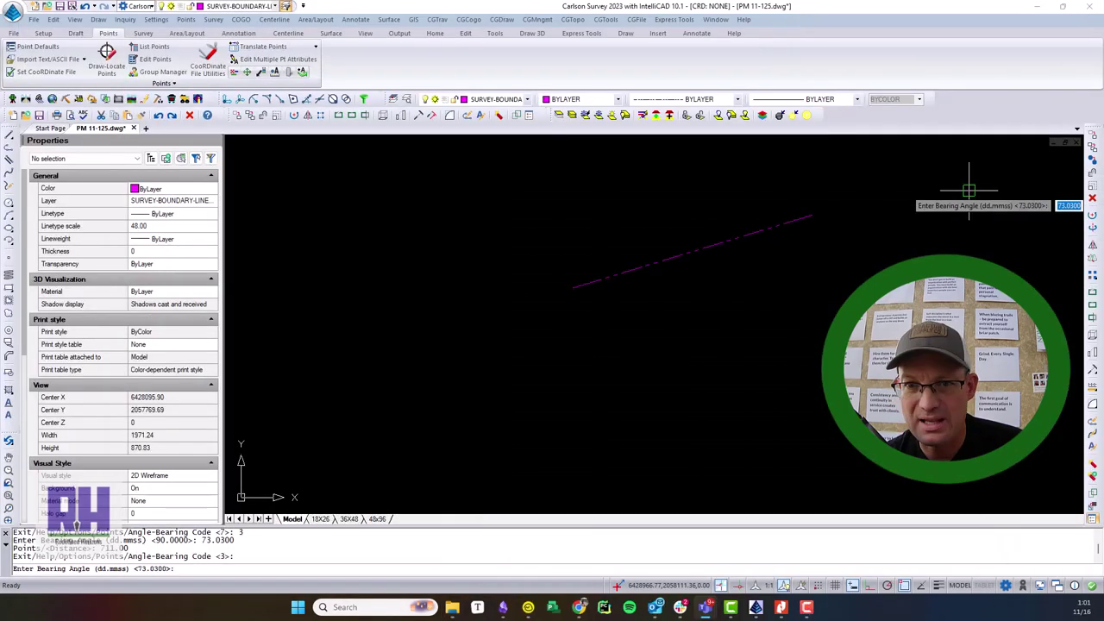
mouse_move(1103, 112)
left_mouse_down()
mouse_move(846, 112)
mouse_move(1103, 111)
left_mouse_up()
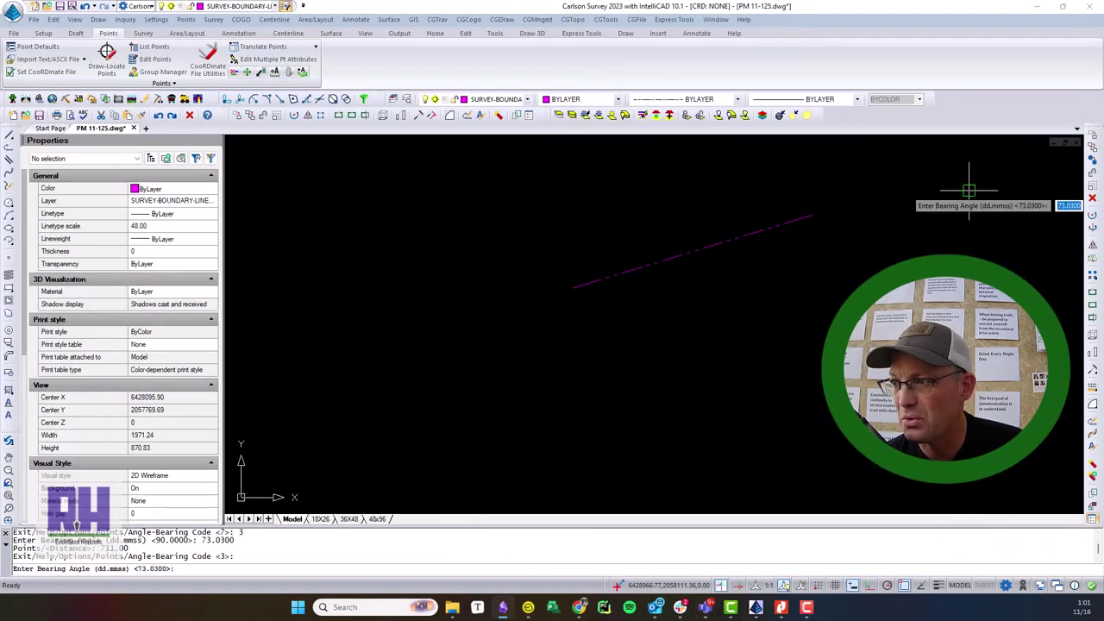
key("alt+Tab")
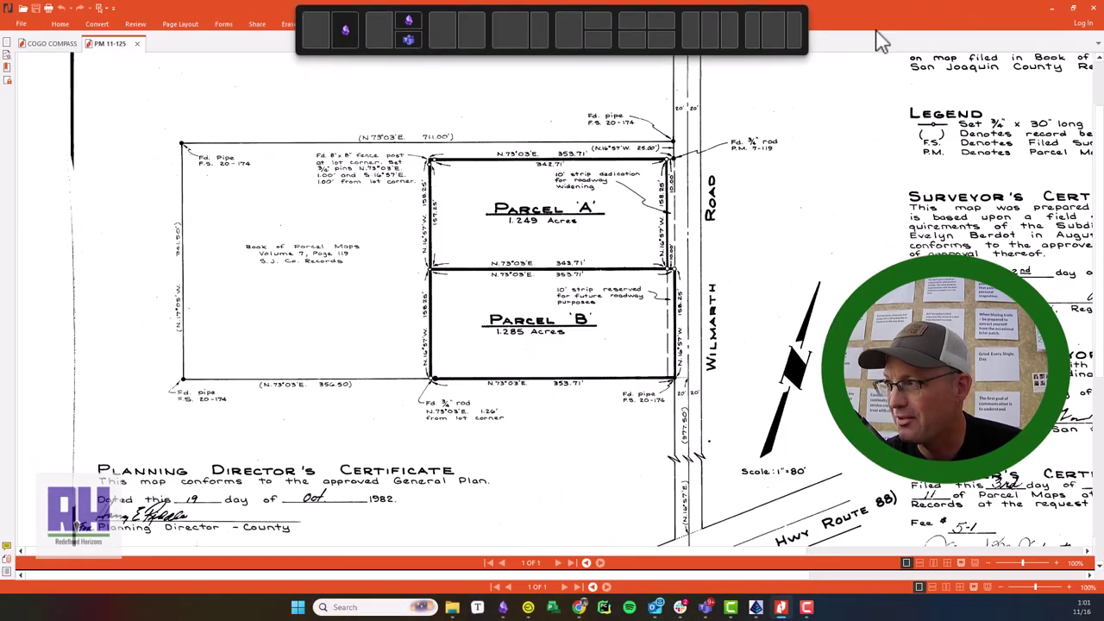
left_click_drag(1103, 65, 1103, 65)
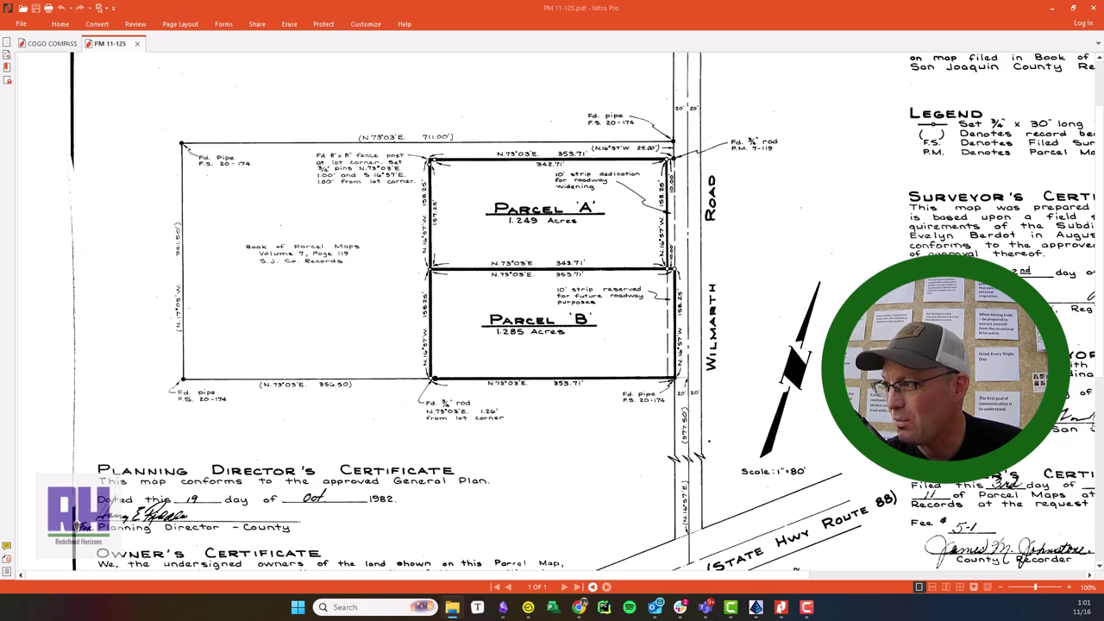
scroll(845, 275, "down", 2)
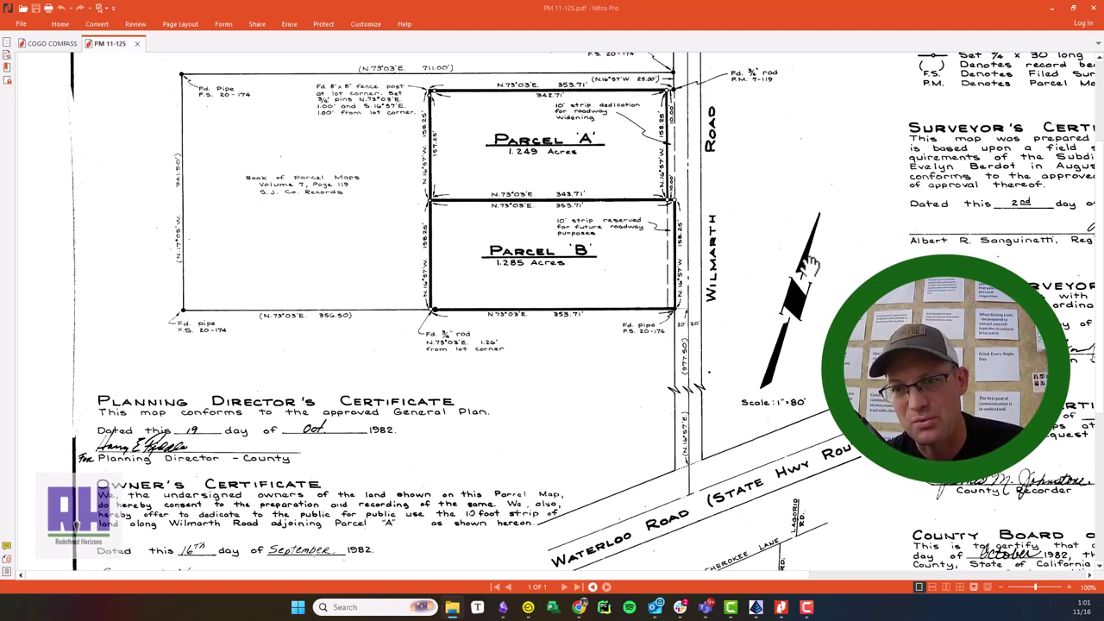
scroll(810, 266, "up", 3)
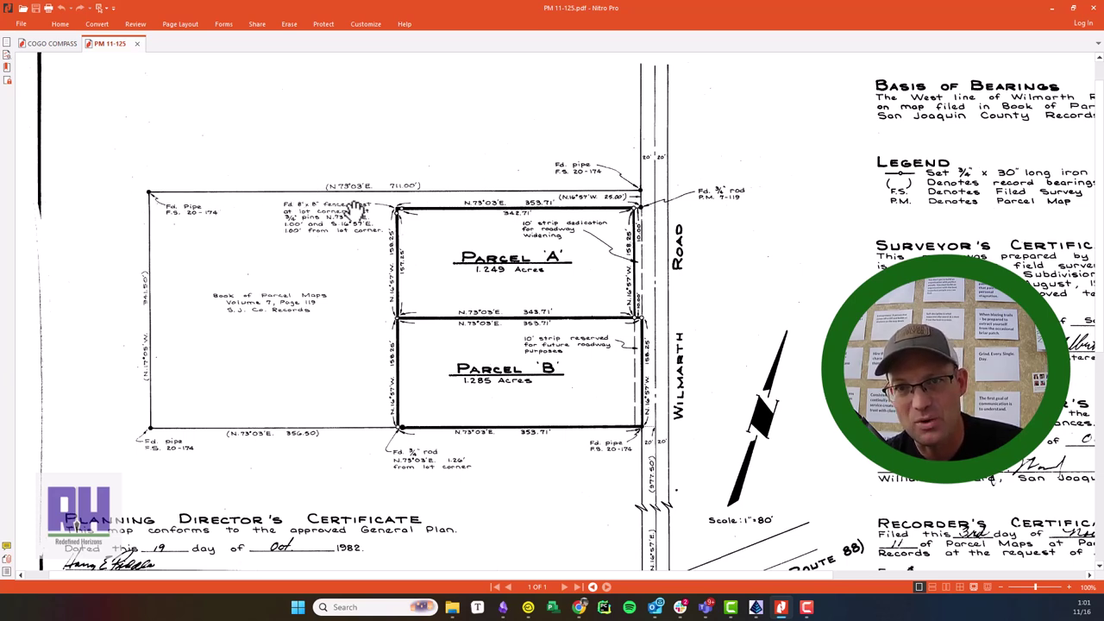
left_click(1055, 10)
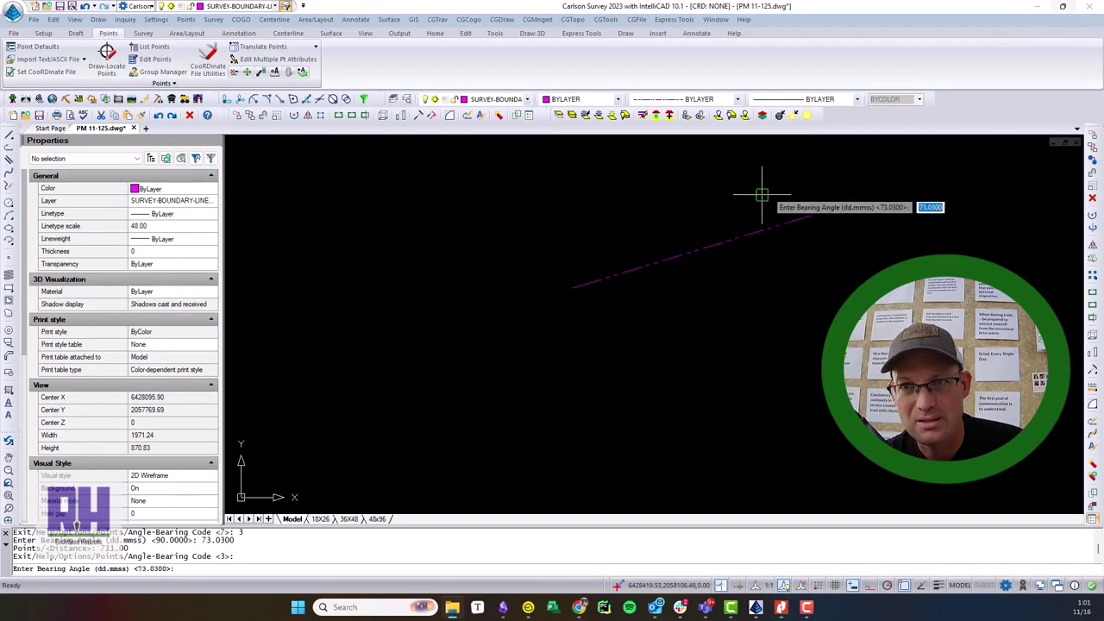
- Check the PM 11-125 map in Nitro Pro and draw the west boundary from the north line's west end with code 2, bearing 17.0500, distance 341.50
left_click(783, 608)
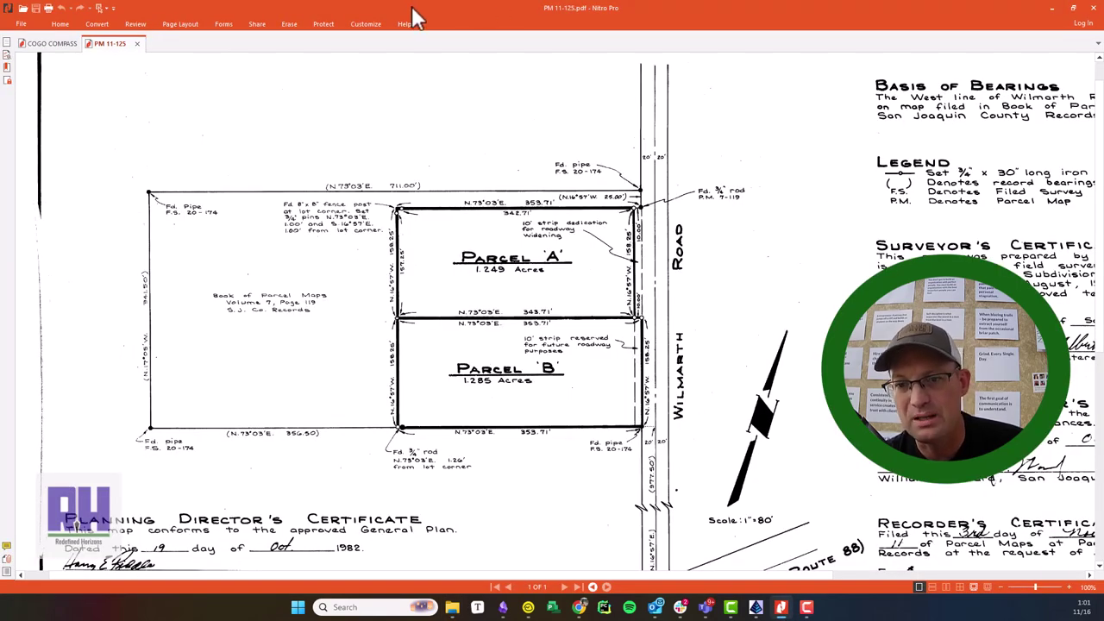
left_click_drag(415, 15, 1035, 211)
left_click(949, 216)
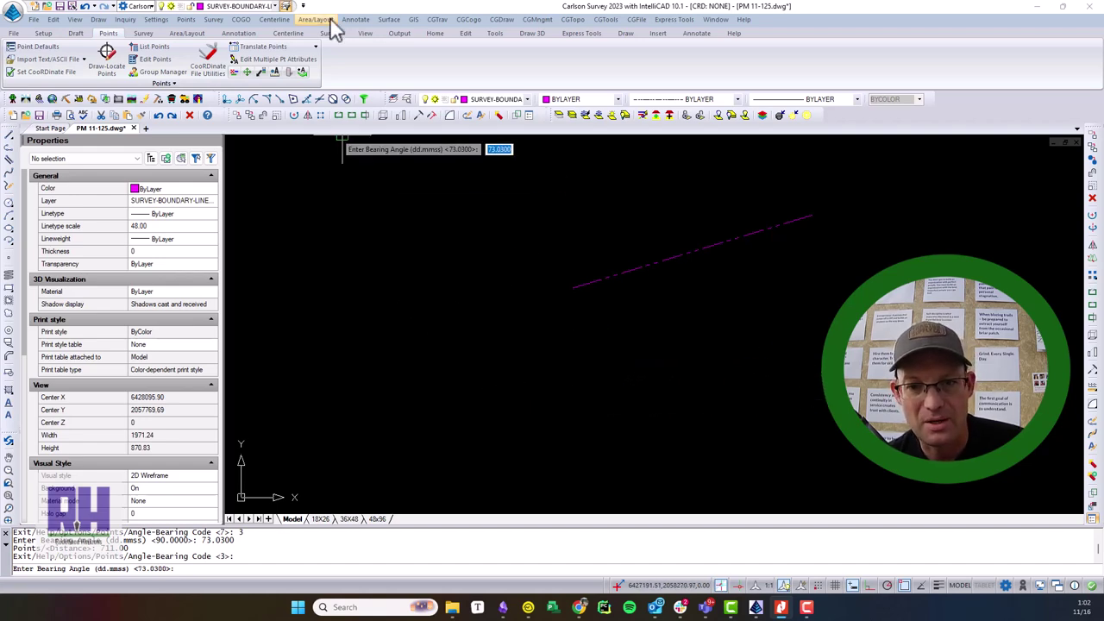
left_click(241, 19)
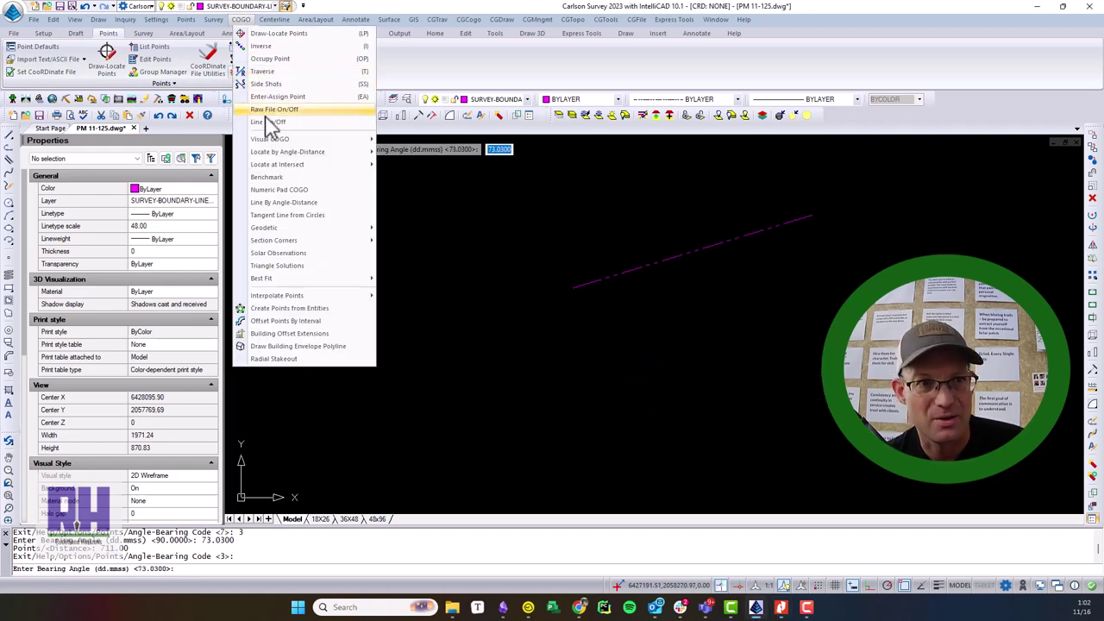
left_click(285, 203)
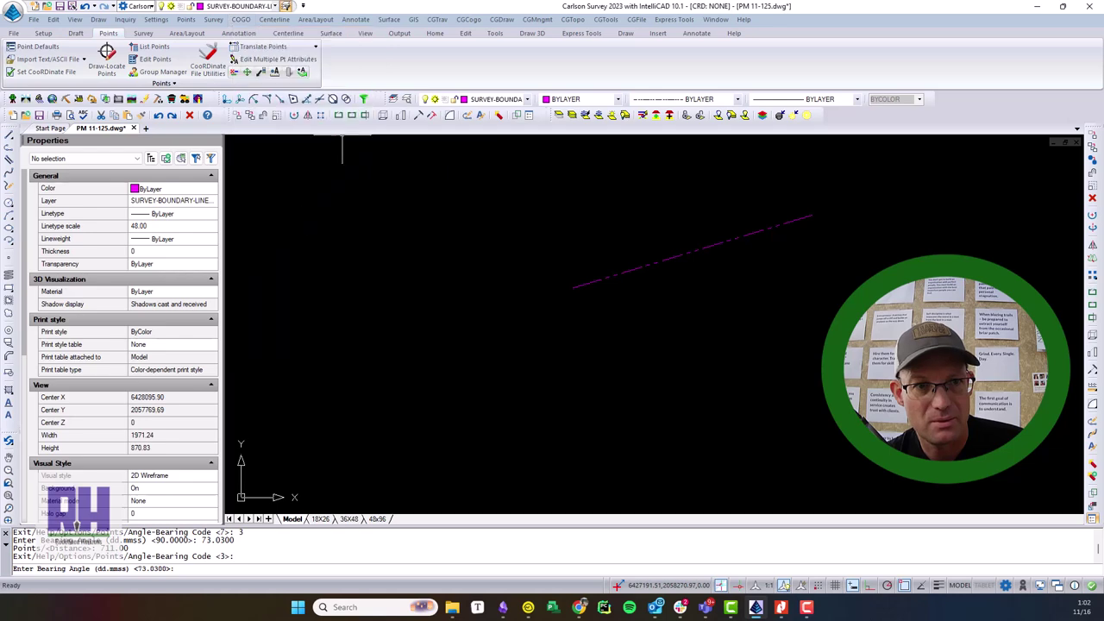
left_click(580, 287)
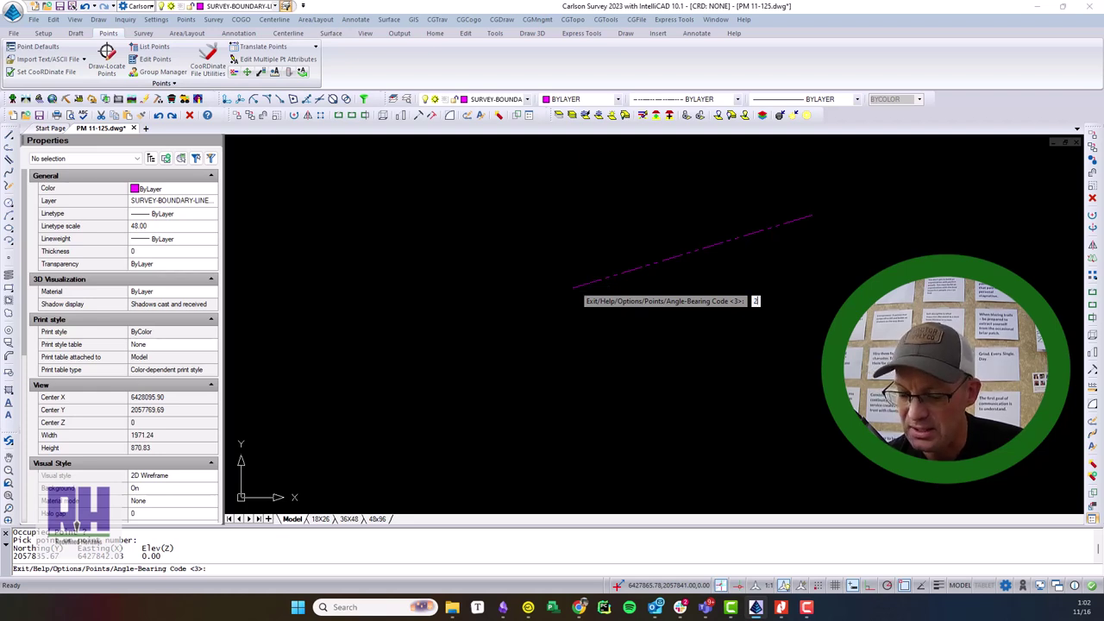
type("2")
key("Return")
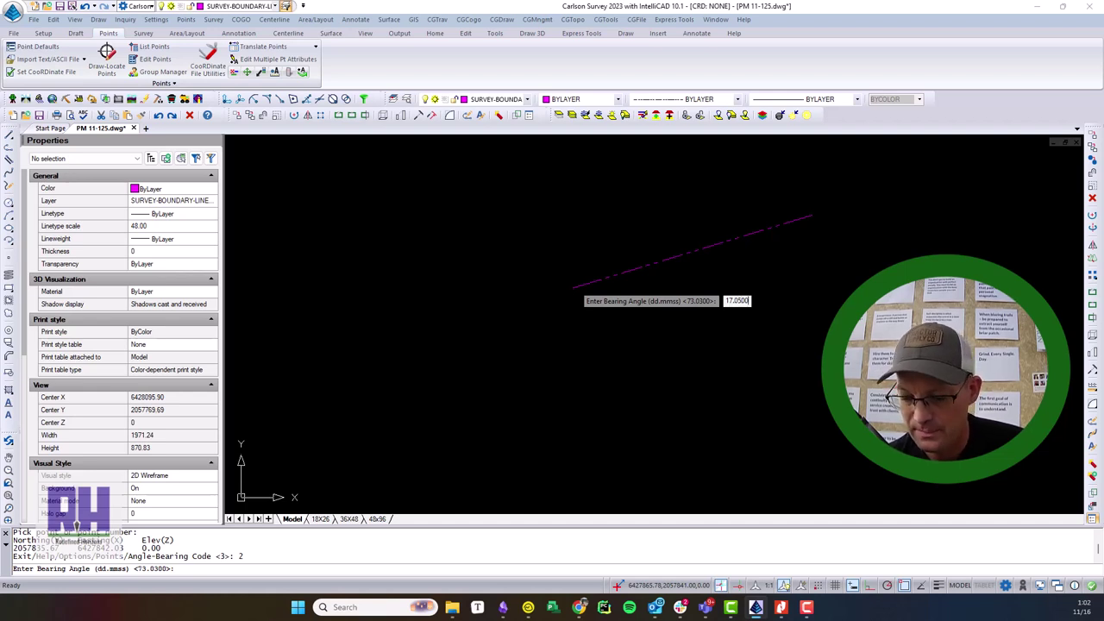
key("Return")
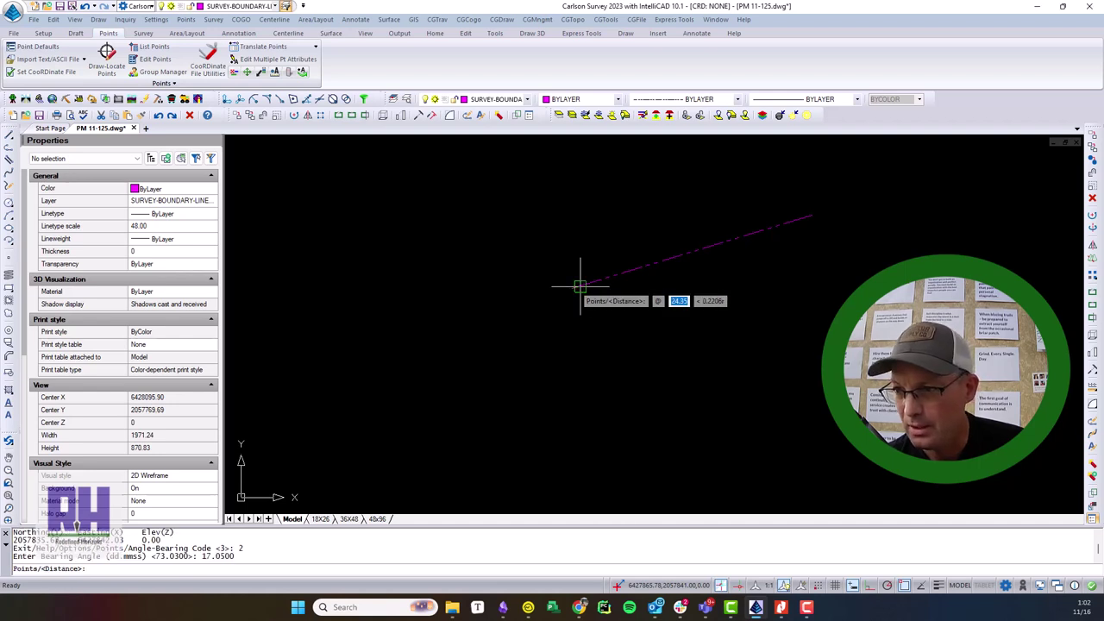
type("341.50")
key("Return")
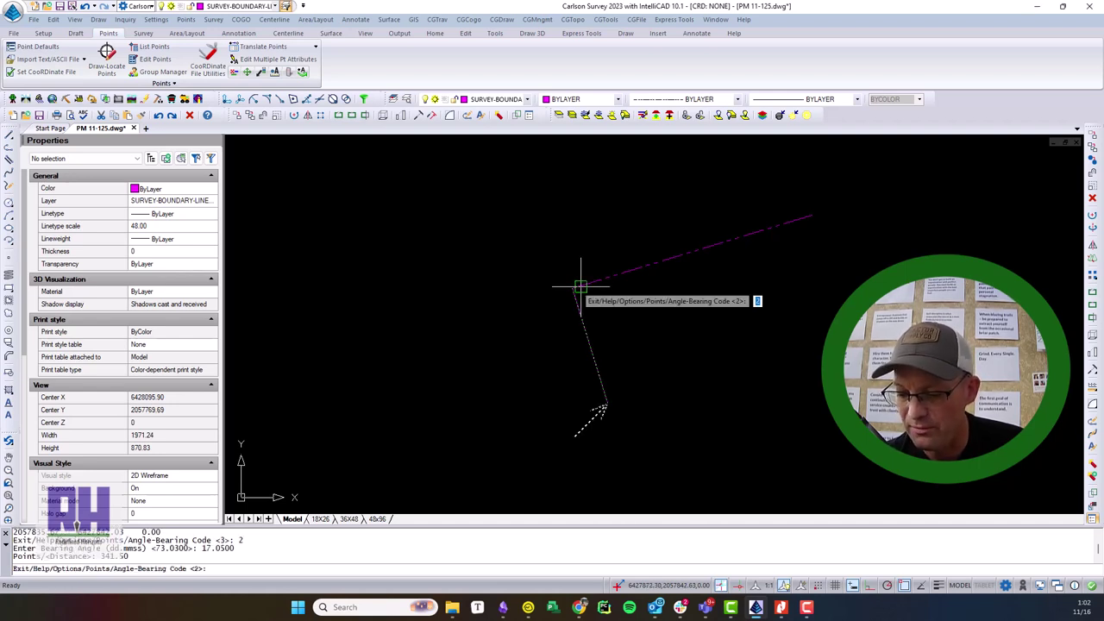
- Check the south boundary course on the PM 11-125 map, enter bearing code 1, and compare it with the COGO COMPASS quadrant diagram
key("alt+Tab")
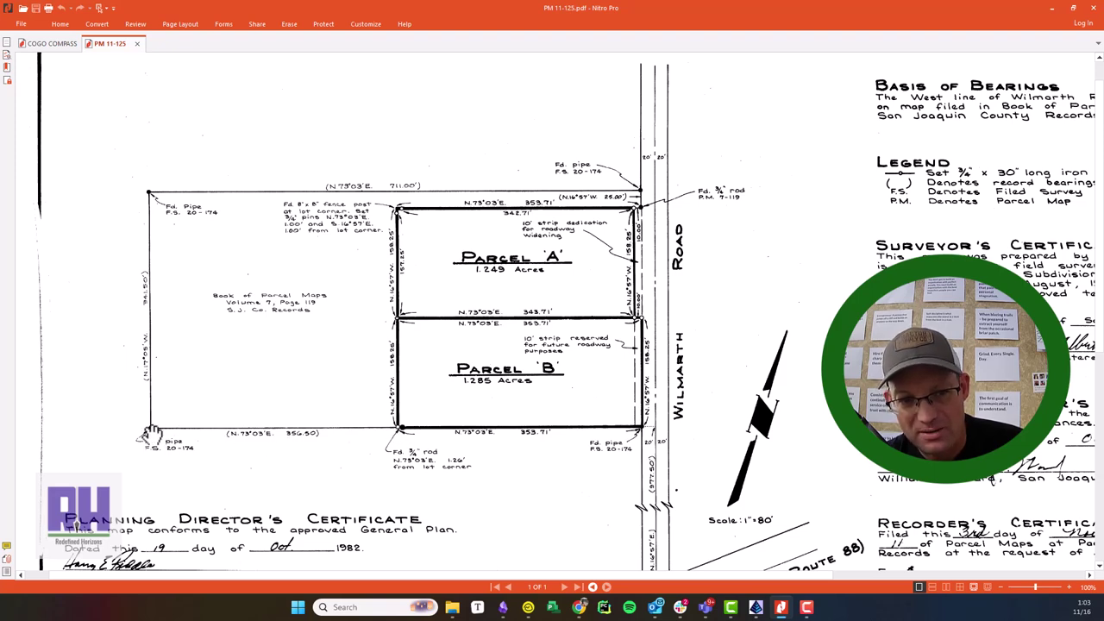
key("alt+Tab")
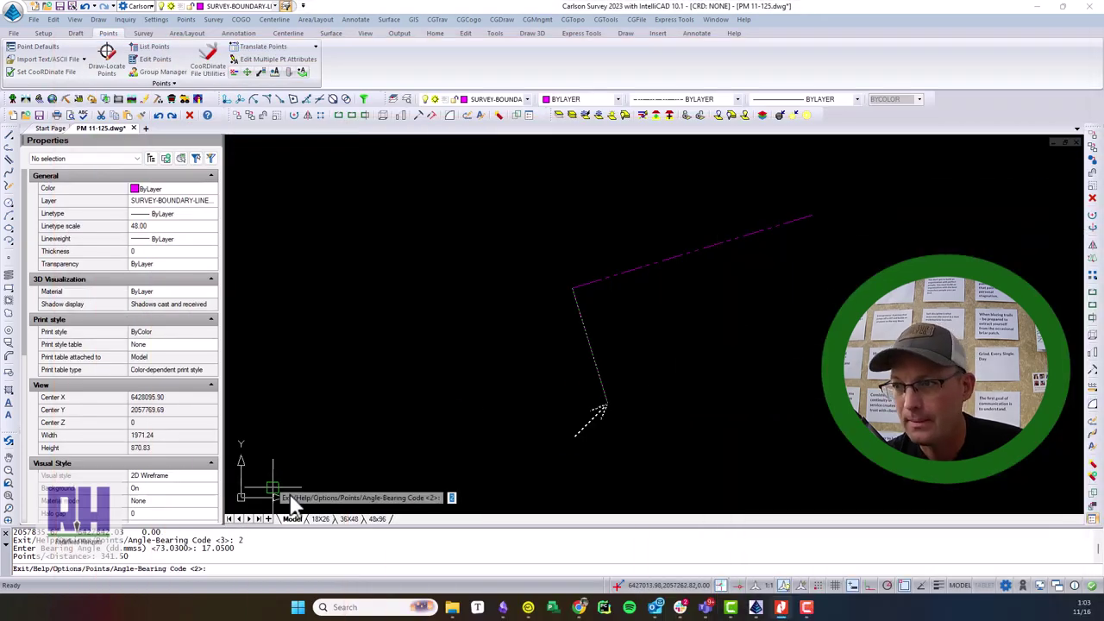
left_click(247, 569)
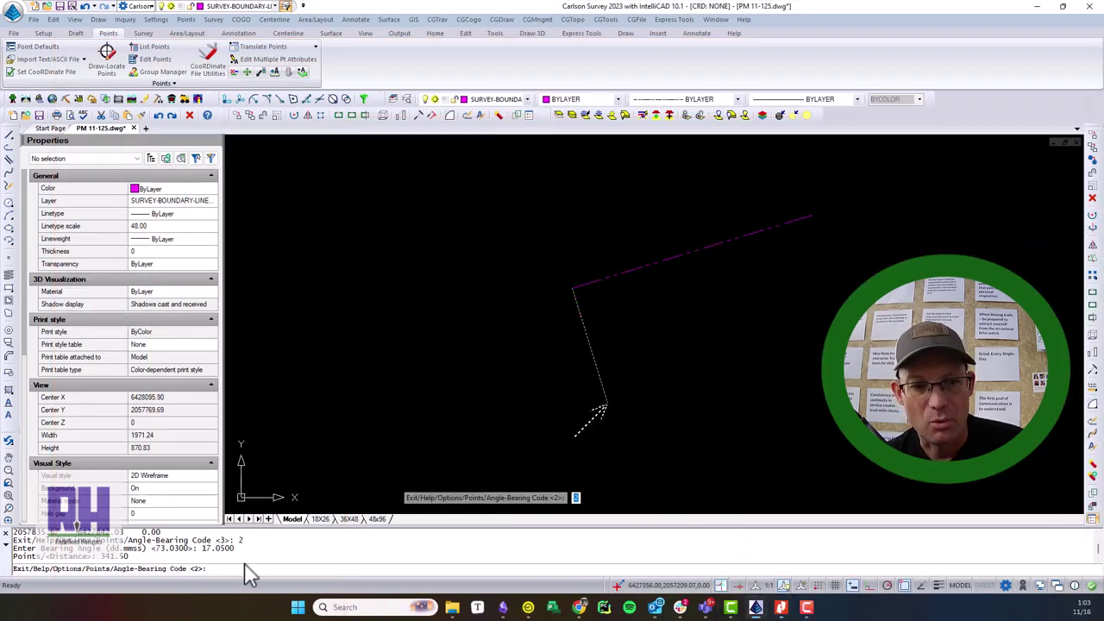
type("1")
key("Return")
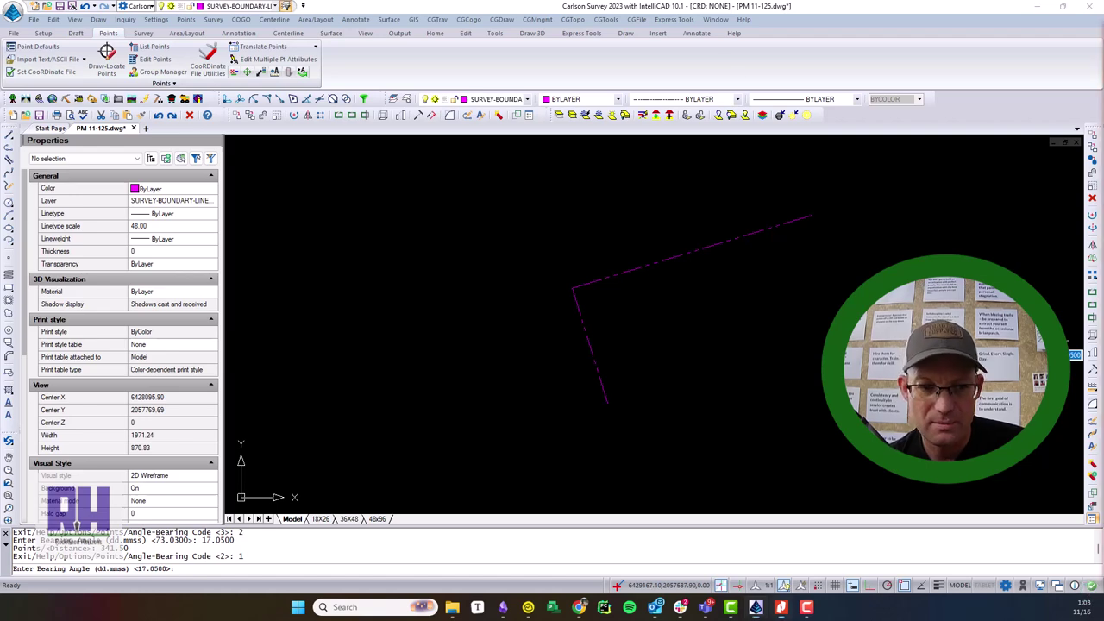
key("alt+Tab")
left_click(259, 63)
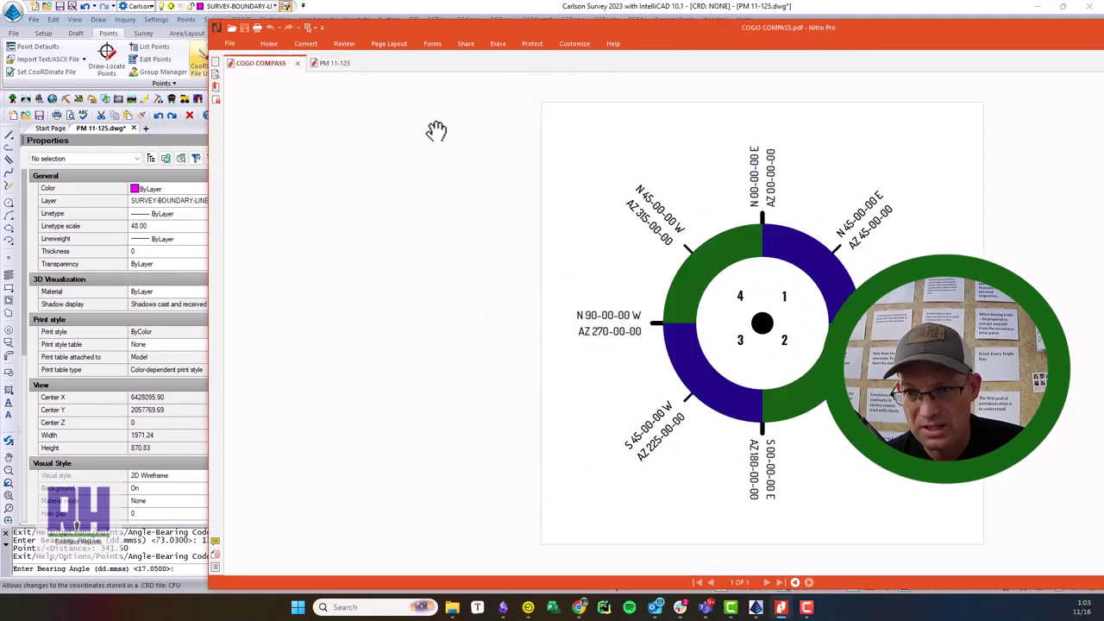
key("alt+Tab")
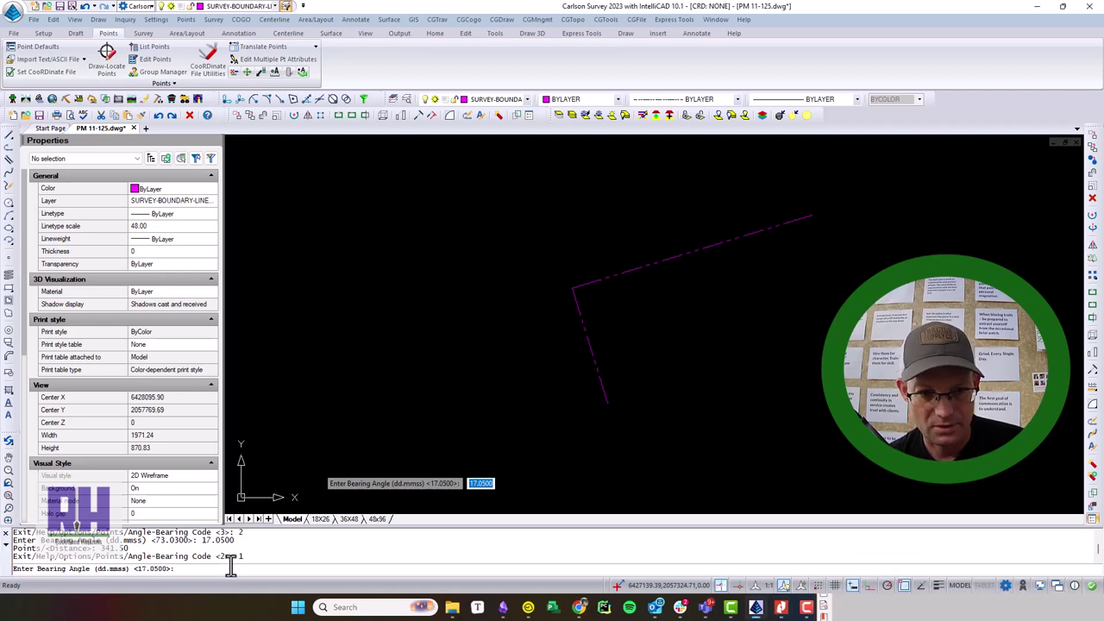
- Draw the south boundary line with bearing angle 73.0300 and distance 356.50, and accept code 1 for the next course
type("73.03")
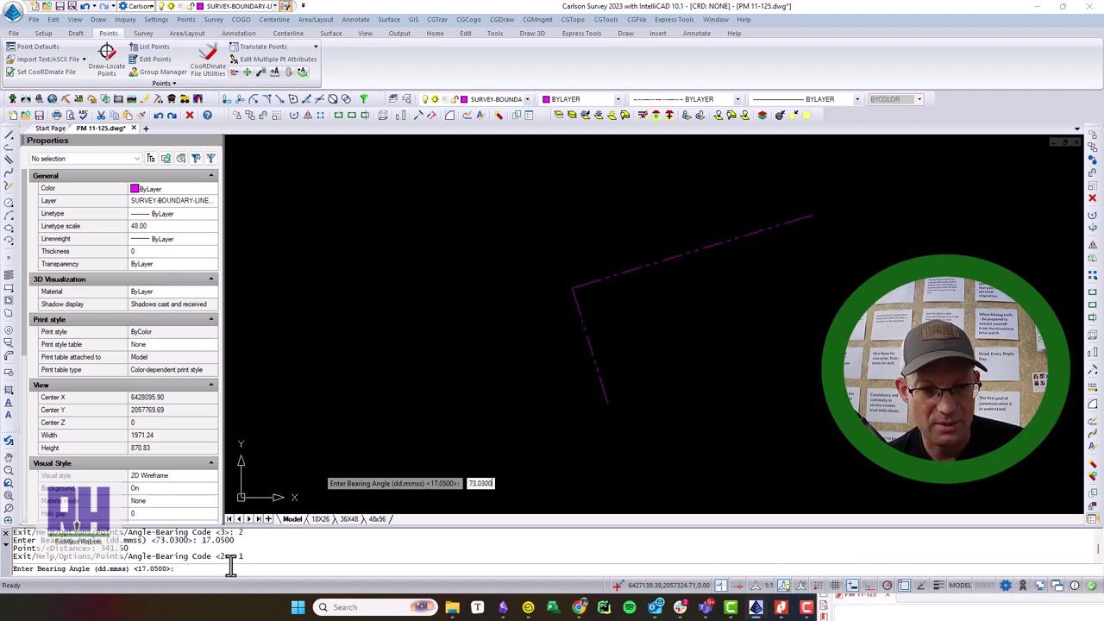
key("Return")
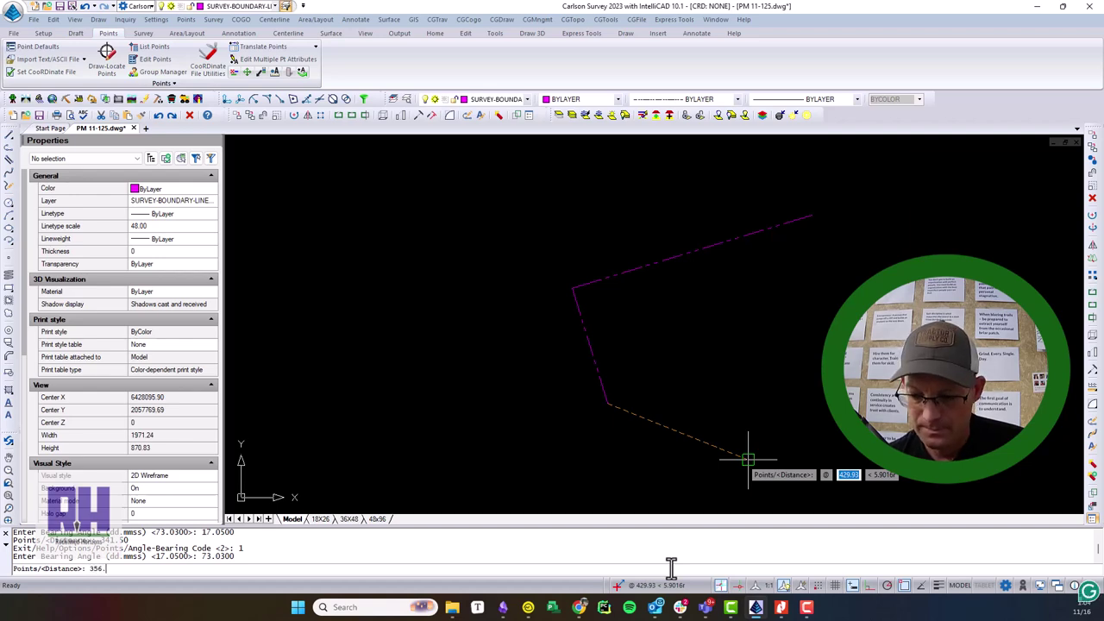
type("50")
key("Return")
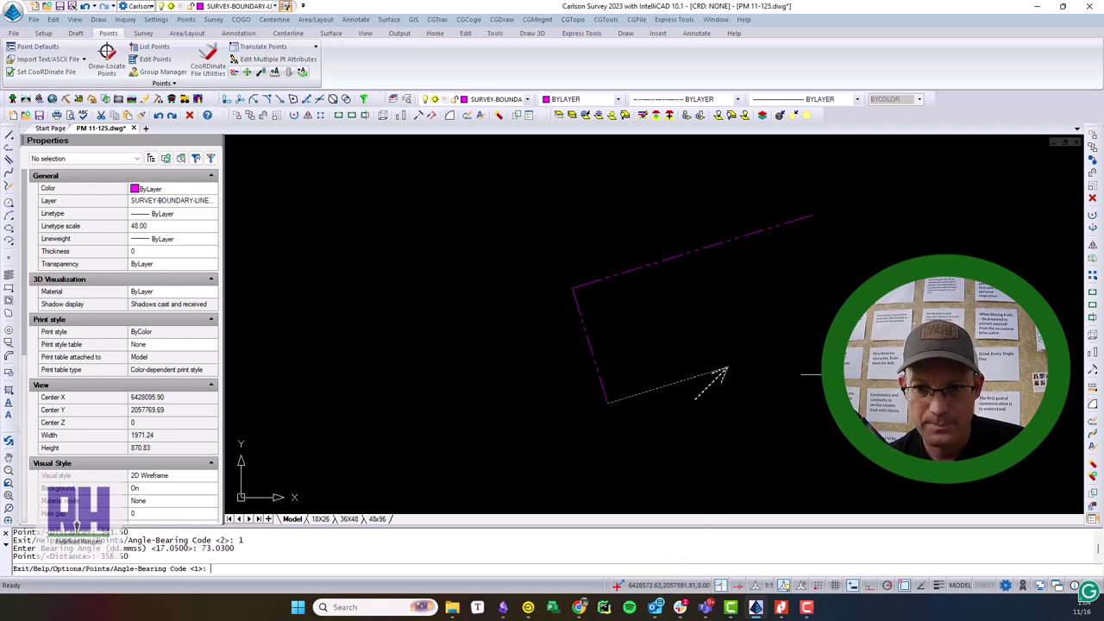
key("Return")
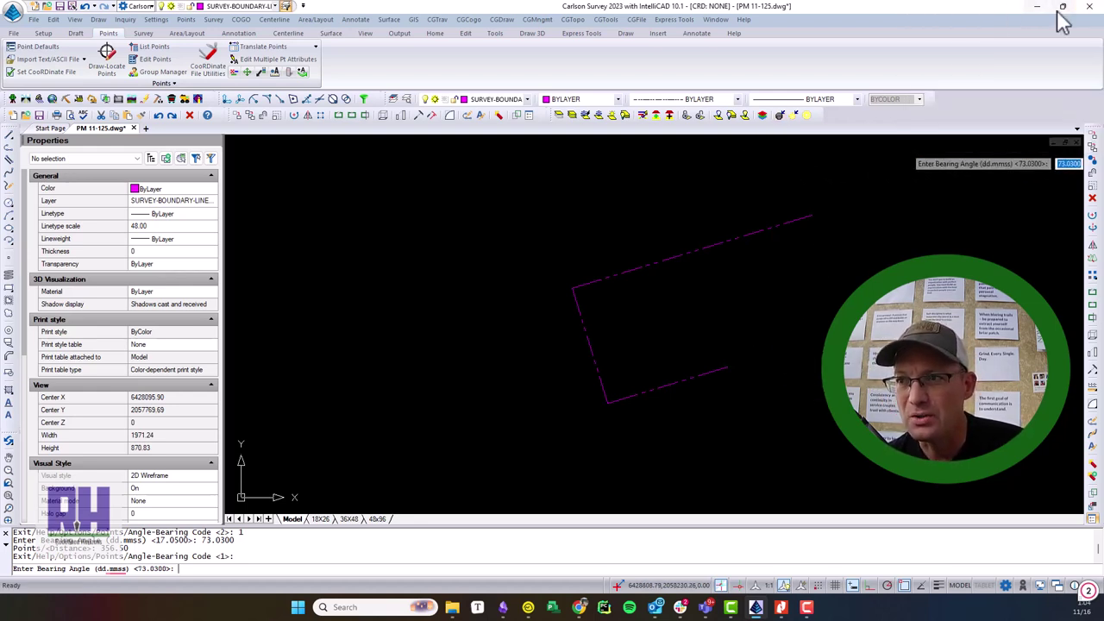
- Arrange the Carlson Survey drawing and the PM 11-125 map in Nitro Pro side by side, with Parcels A and B in view
mouse_move(1065, 7)
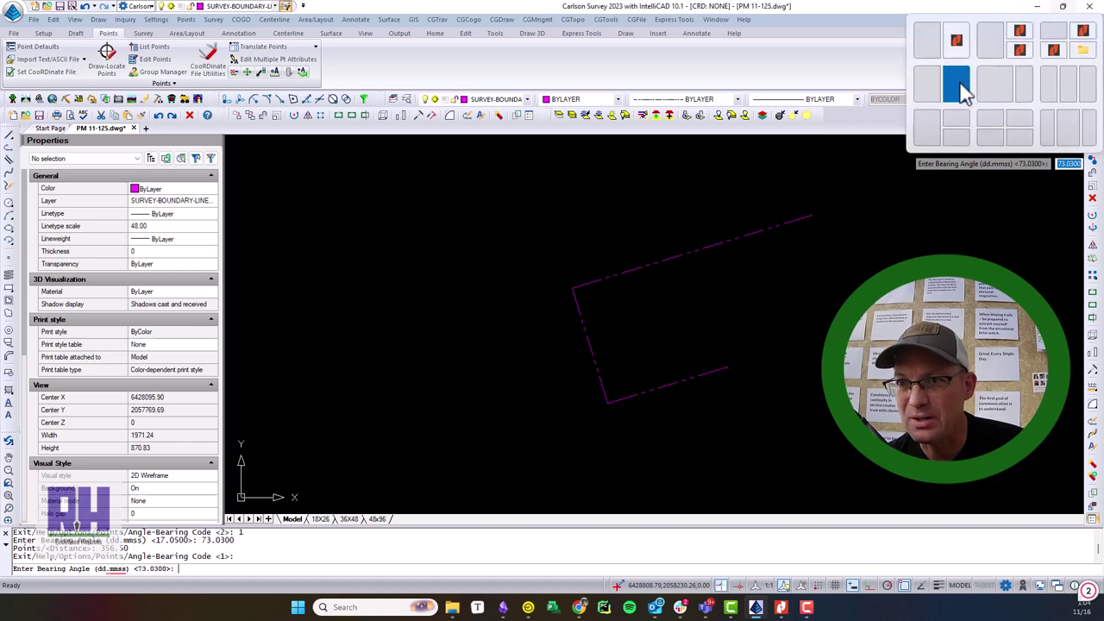
left_click(929, 83)
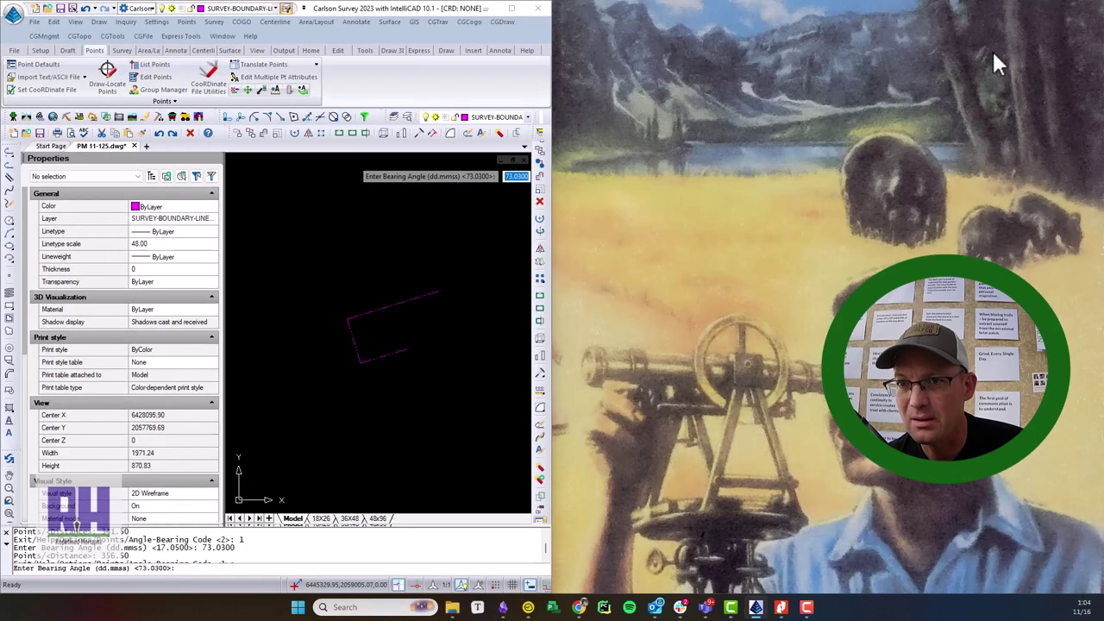
left_click_drag(1035, 81, 469, 13)
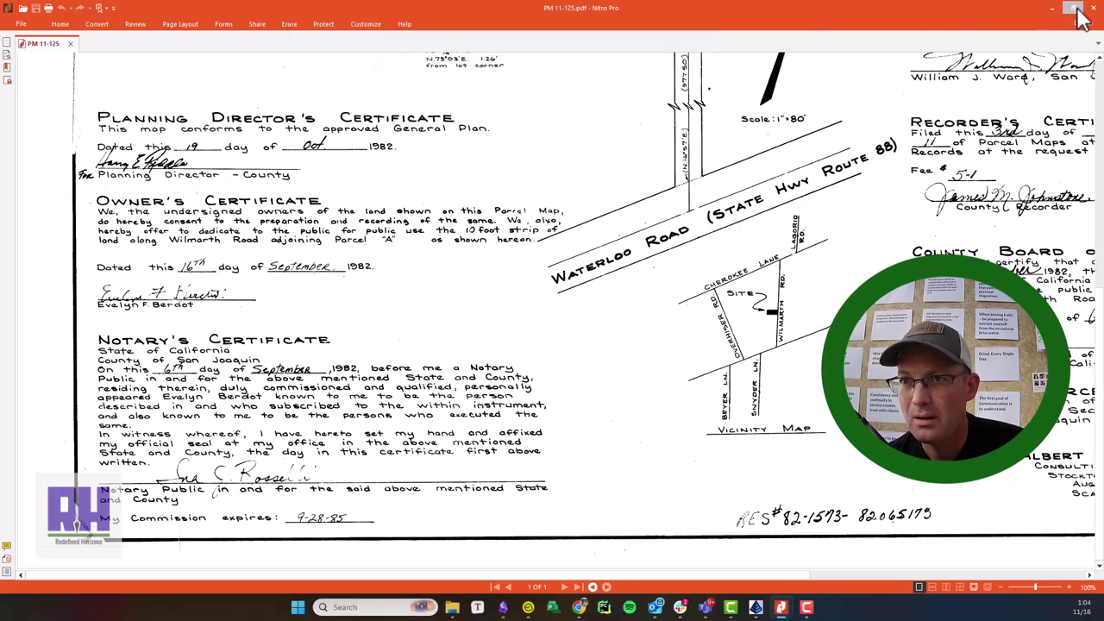
left_click(1075, 11)
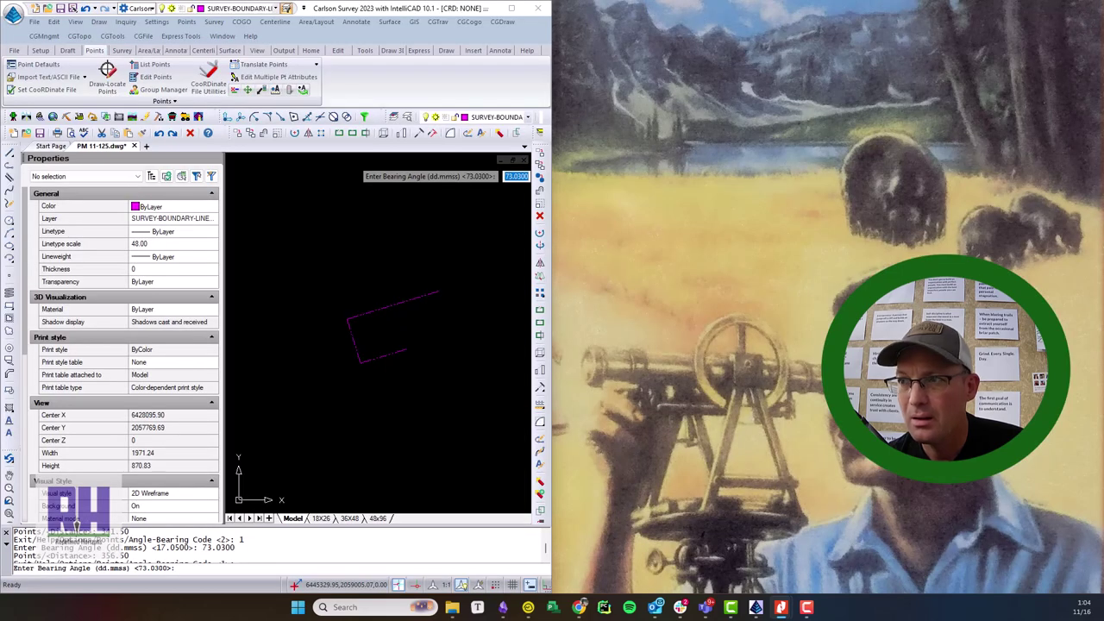
key("alt+Tab")
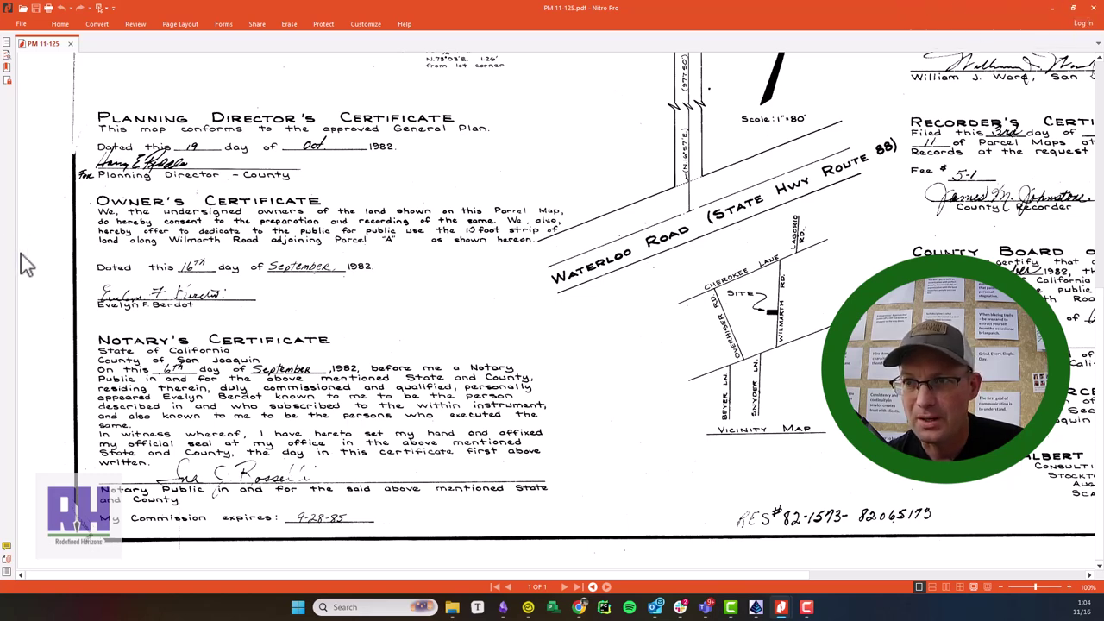
left_click(1078, 9)
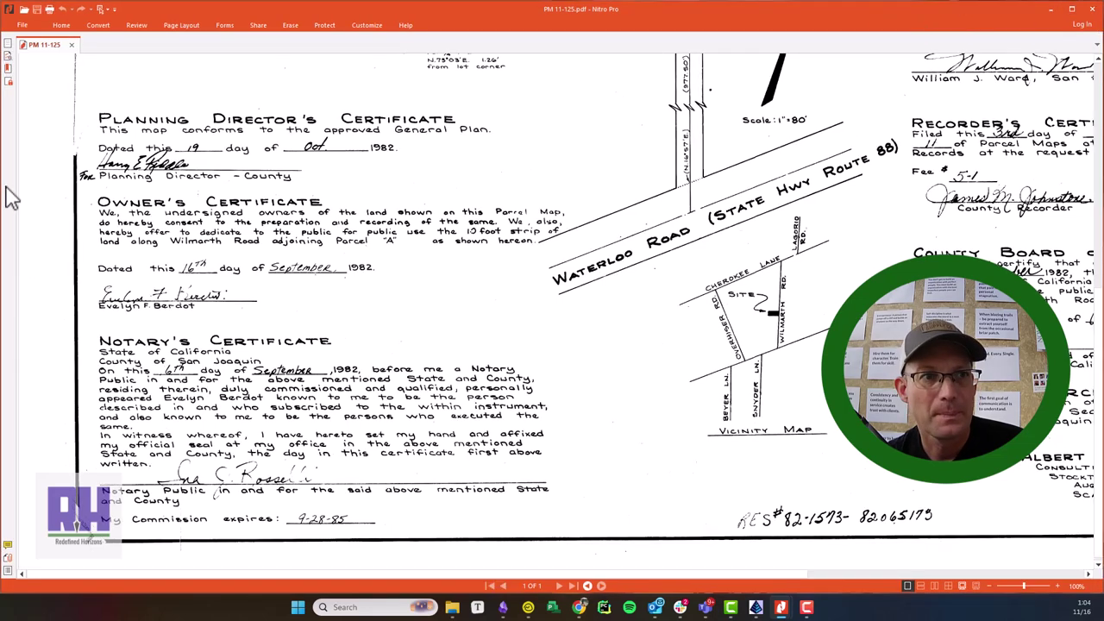
double_click(379, 8)
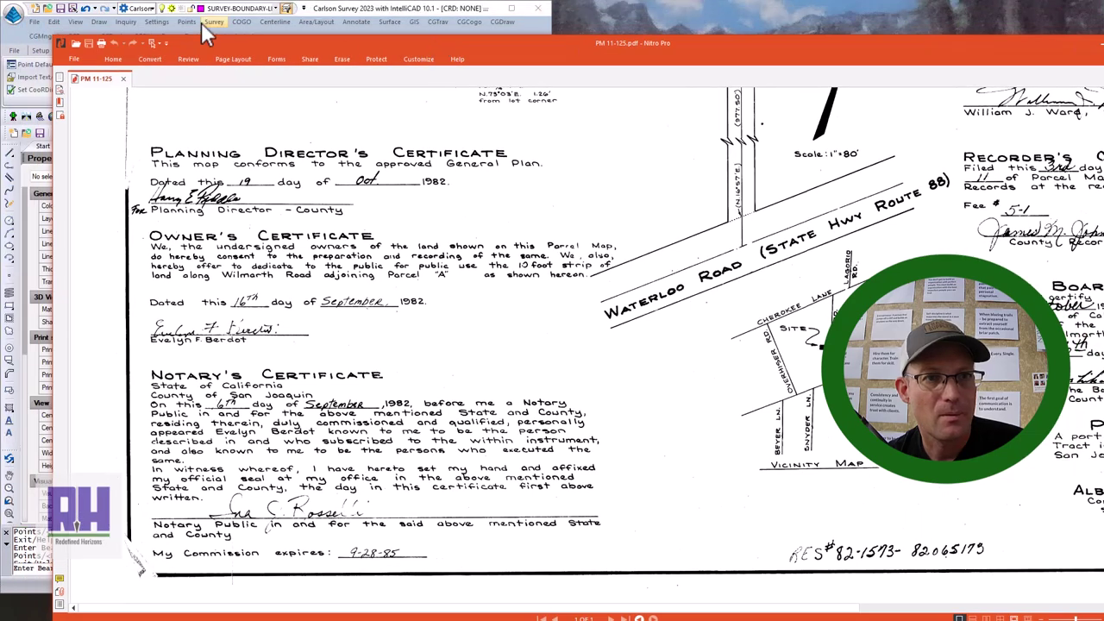
left_click_drag(57, 153, 582, 49)
left_click_drag(702, 45, 688, 10)
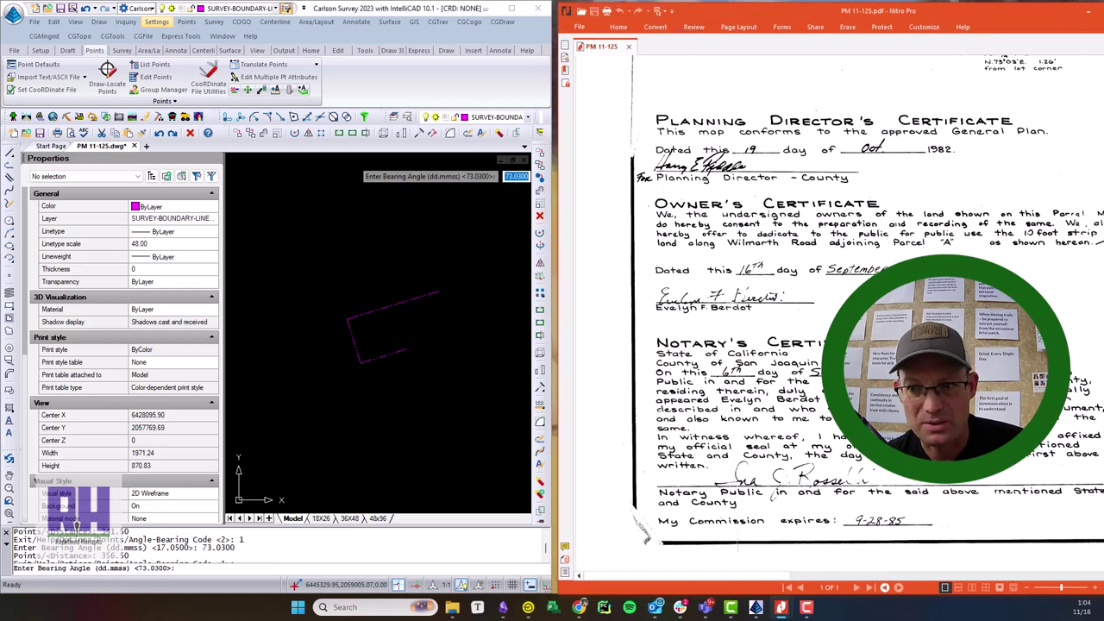
left_click_drag(1103, 596, 1089, 580)
left_click_drag(729, 563, 902, 567)
scroll(731, 263, "up", 5)
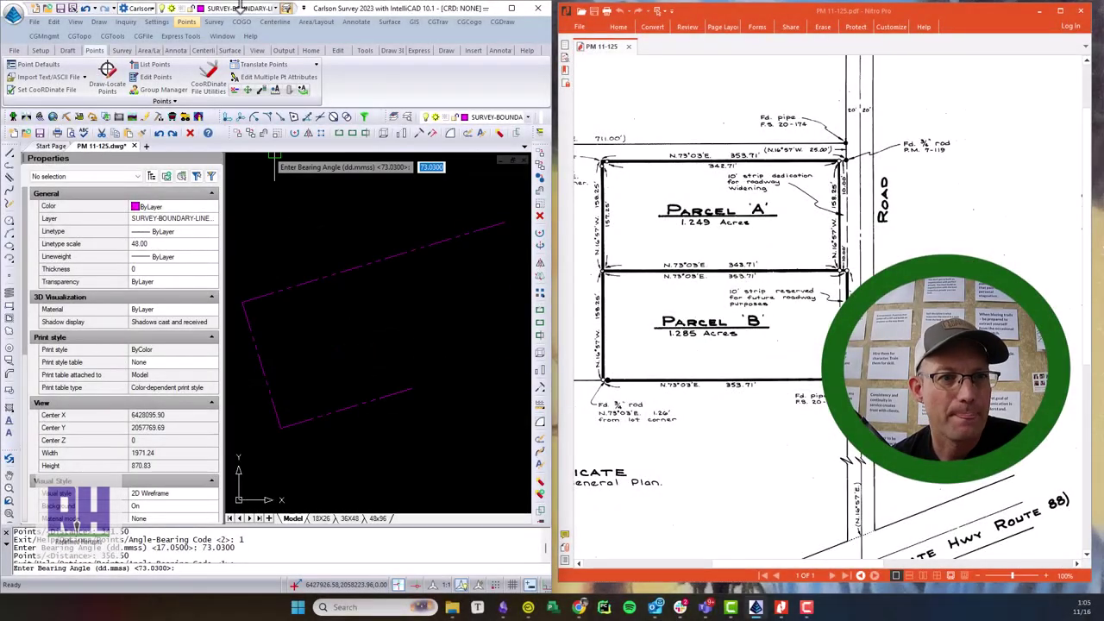
- Restart Line By Angle-Distance at the south line's east end and draw Parcel B's west line with code 4, bearing 16.5700 and distance 158.25
left_click(241, 22)
left_click(274, 126)
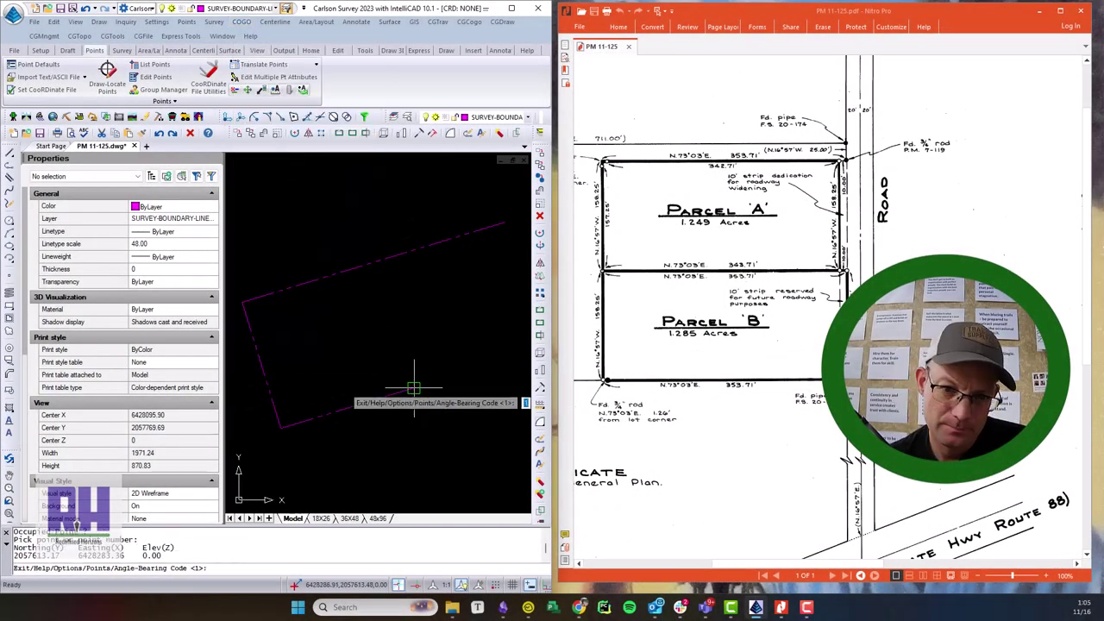
type("4")
key("Return")
type("16.5700")
key("Return")
type("158.25")
key("Return")
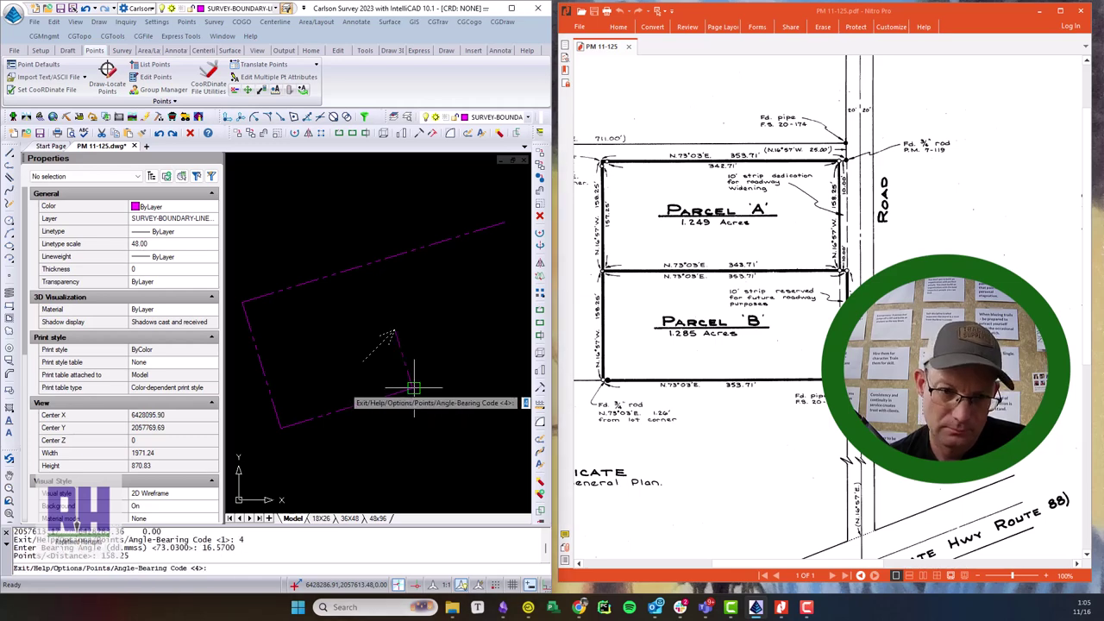
- Continue with Parcel A's west line using bearing code 4, bearing angle 16.5700 and distance 158.25
type("4")
key("Return")
type("16.5700")
key("Return")
type("158.25")
key("Return")
- Draw Parcel A's north line with bearing code 1, bearing angle 73.0300 and distance 353.71
type("1")
key("Return")
type("73.0300")
key("Return")
type("353.71")
key("Return")
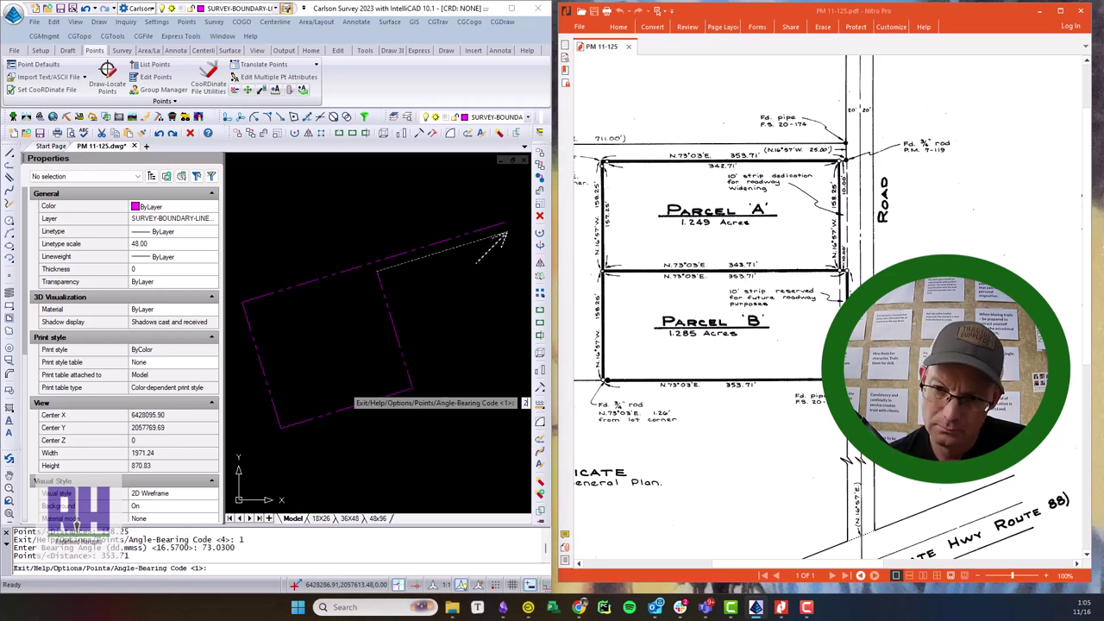
- Draw Parcel A's east line with bearing code 2, bearing angle 16.5700 and distance 158.25
type("2")
key("Return")
type("16.5700")
key("Return")
type("158.25")
key("Return")
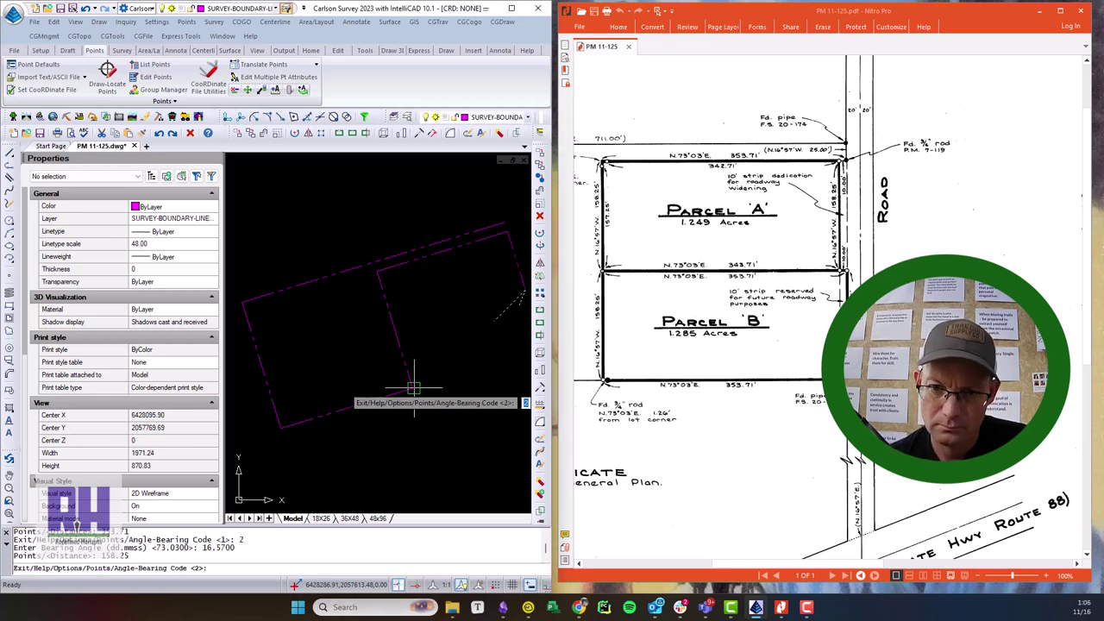
- Draw the line between Parcels A and B with code 3, bearing angle 73.0300 and distance 343.71, and accept code 3 for the next course
type("3")
key("Return")
type("73.0300")
key("Return")
type("343.71")
key("Return")
key("Return")
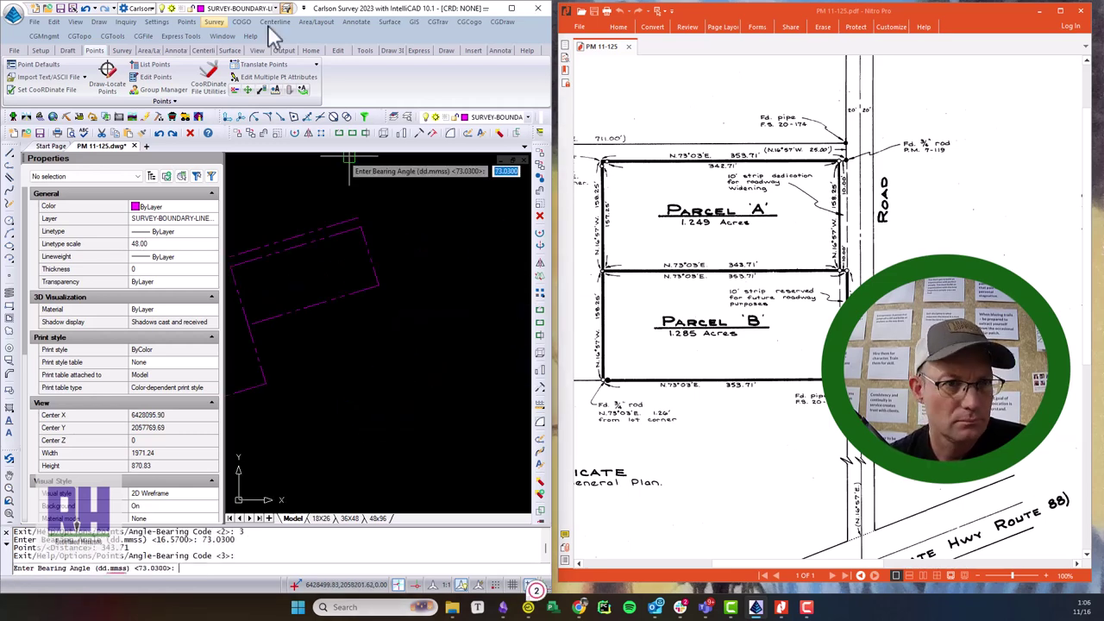
- Restart Line By Angle-Distance at Parcel A's southeast corner and draw the road strip offset with code 1, bearing 73.0300 and distance 10
left_click(241, 21)
left_click(284, 214)
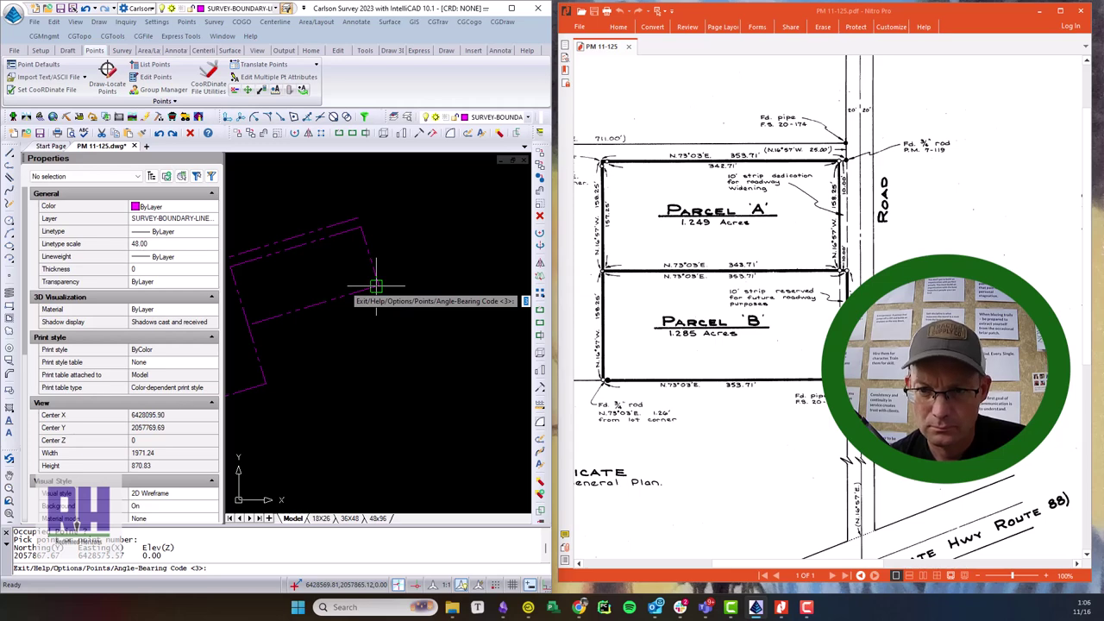
type("1")
key("Return")
key("Return")
type("10")
key("Return")
- Draw Parcel B's east line with code 2, bearing 16.5700 and distance 158.25, and its south line with code 3, bearing 73.0300 and distance 353.71
type("2")
key("Return")
type("16.5700")
key("Return")
type("158.25")
key("Return")
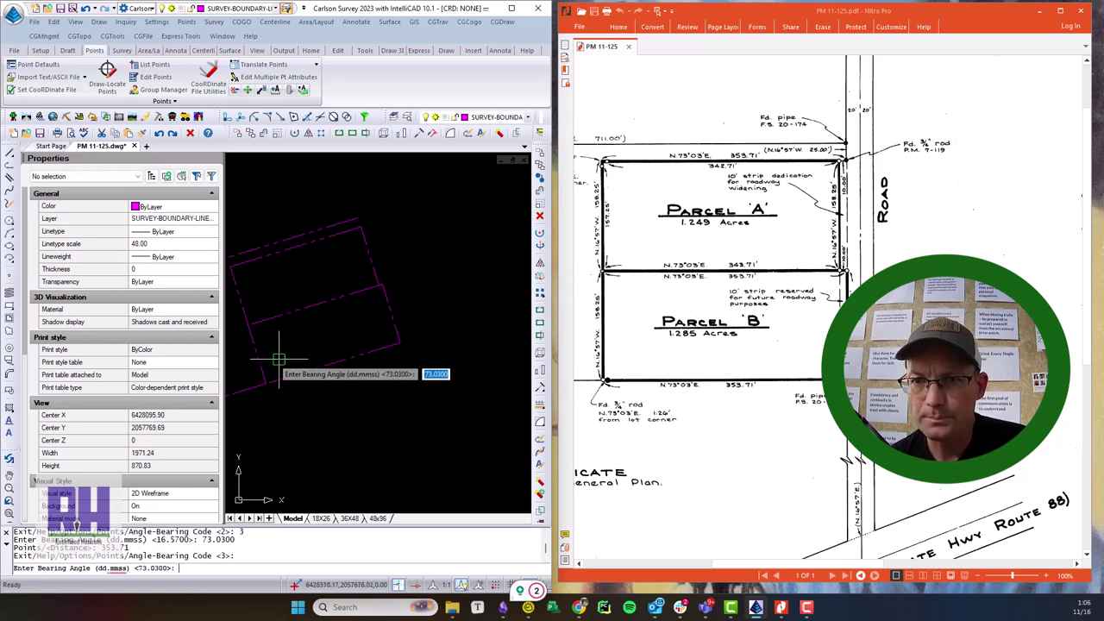
mouse_move(278, 362)
middle_mouse_down()
mouse_move(455, 337)
mouse_move(365, 308)
middle_mouse_up()
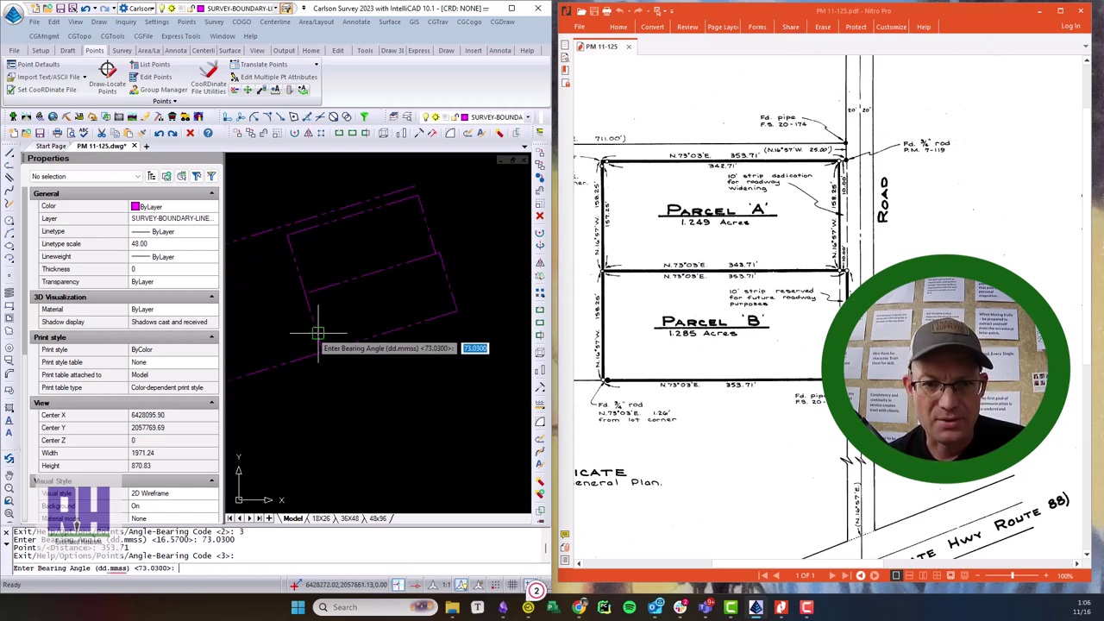
- Inspect the drawn parcel lines after leaving Line By Angle-Distance, and check the properties of Parcel A's north line
scroll(315, 337, "up", 2)
middle_click_drag(313, 333, 371, 297)
scroll(296, 316, "up", 2)
middle_click_drag(295, 316, 419, 363)
scroll(352, 394, "down", 2)
middle_click_drag(352, 394, 235, 339)
scroll(291, 281, "up", 1)
middle_click_drag(290, 282, 394, 345)
scroll(394, 325, "down", 1)
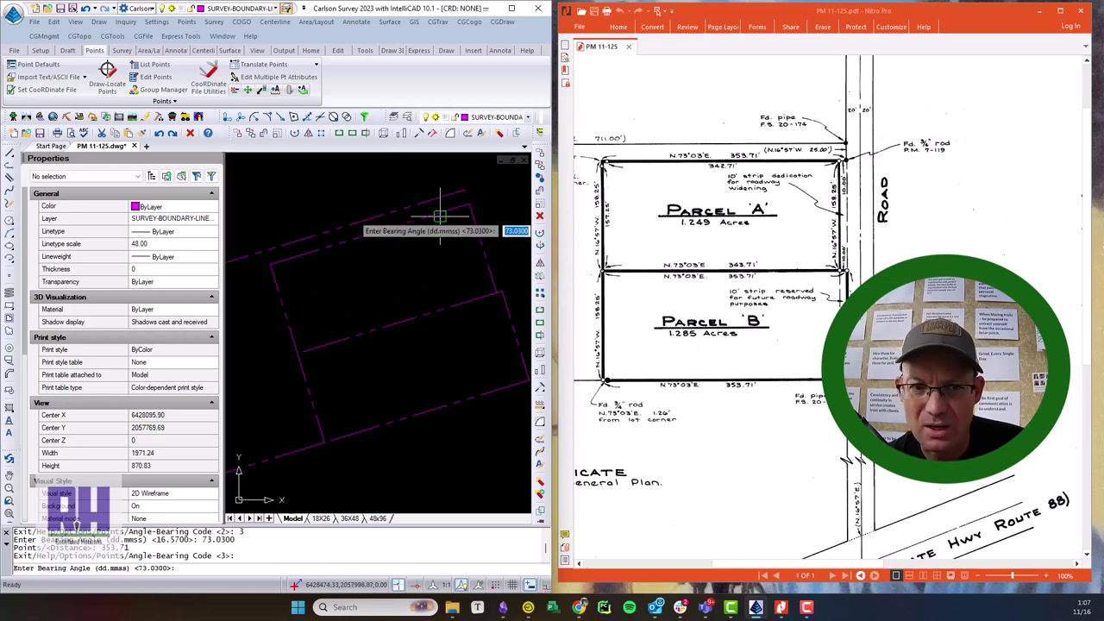
key("Escape")
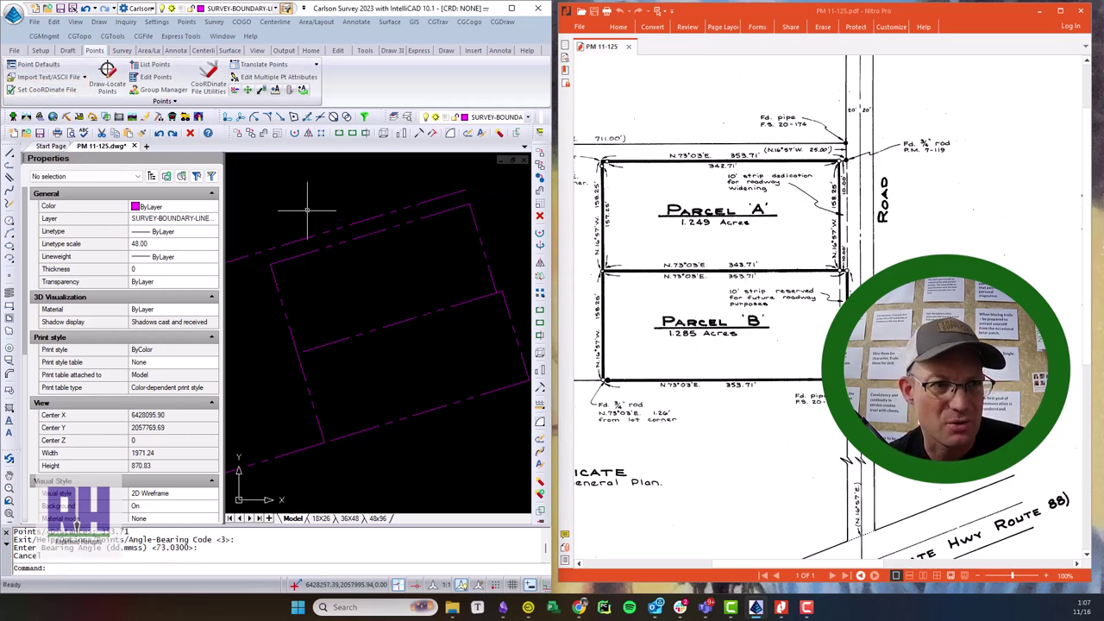
left_click(371, 233)
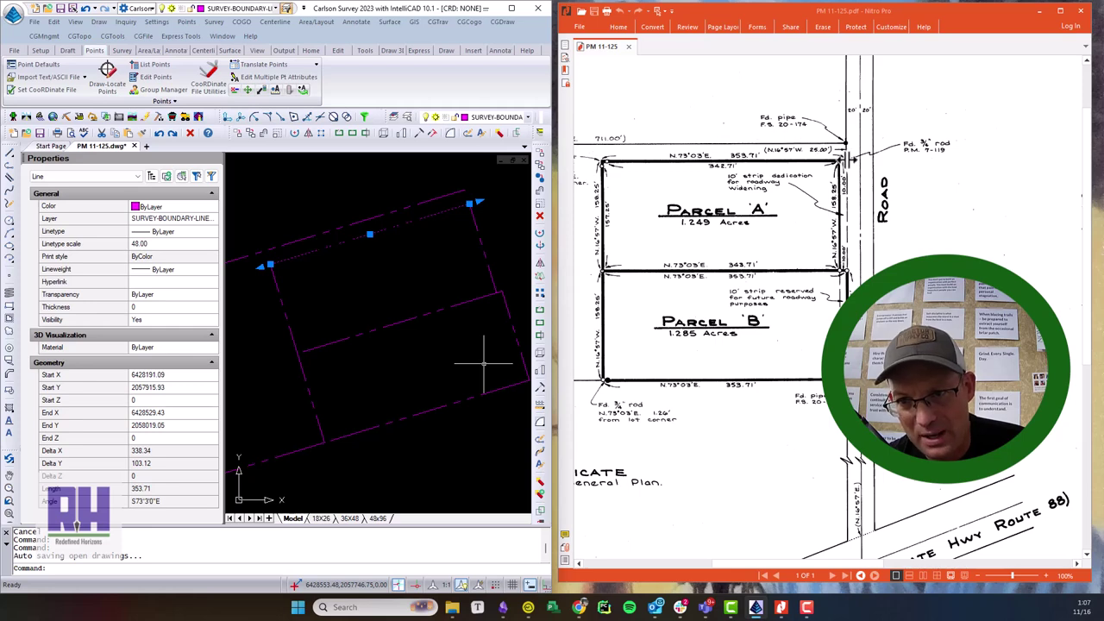
key("Escape")
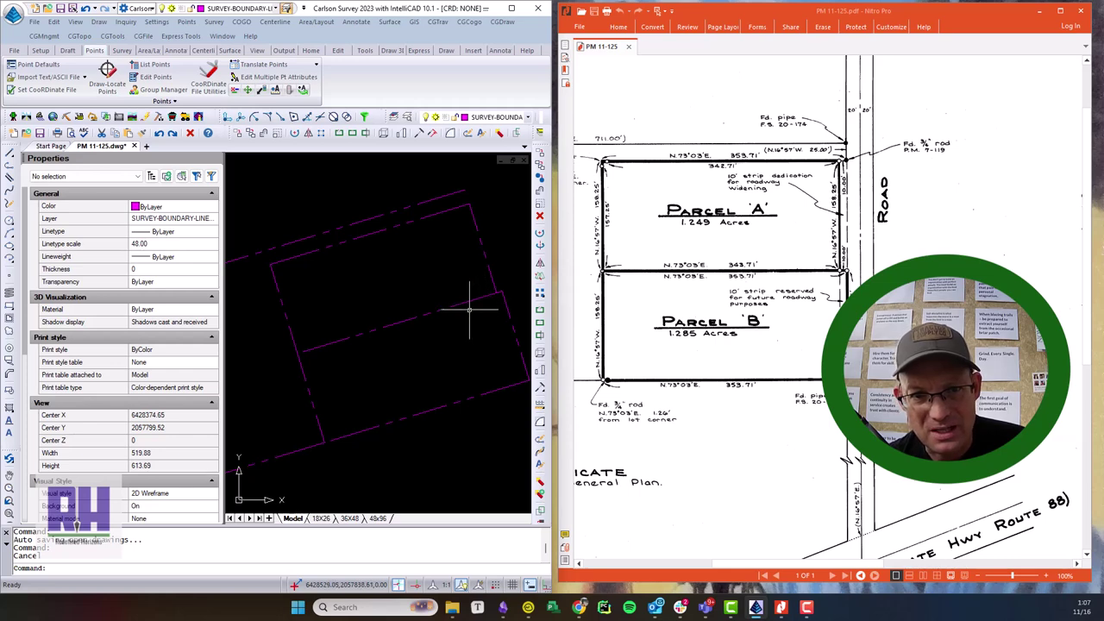
type("M")
key("Return")
left_click(471, 360)
left_click(395, 263)
left_click(489, 439)
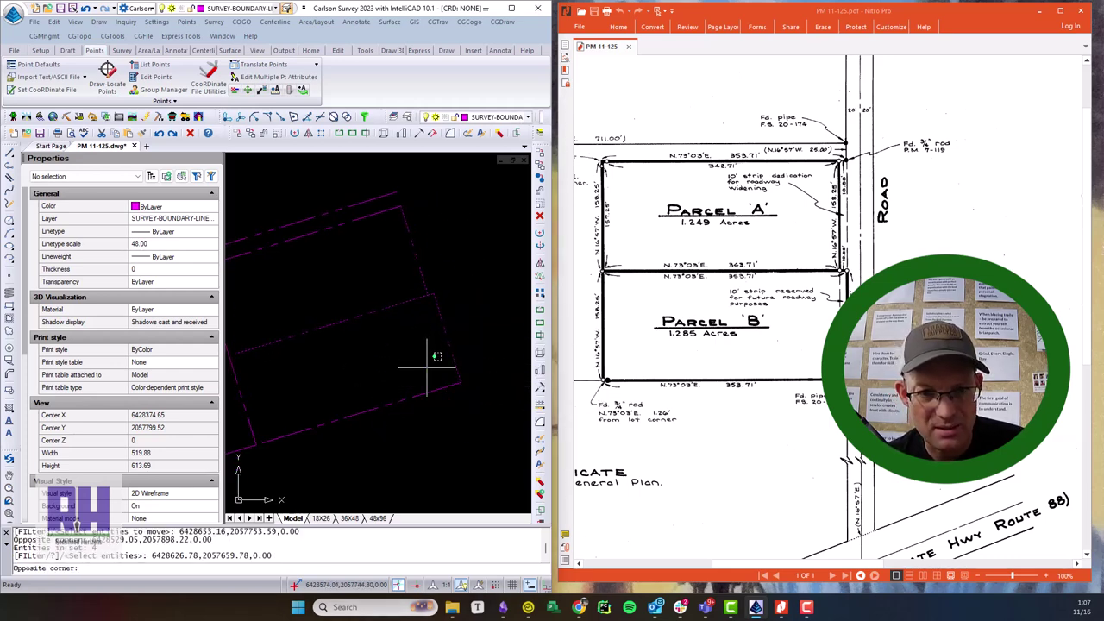
left_click(456, 389)
scroll(419, 256, "up", 3)
scroll(336, 247, "up", 3)
key("Escape")
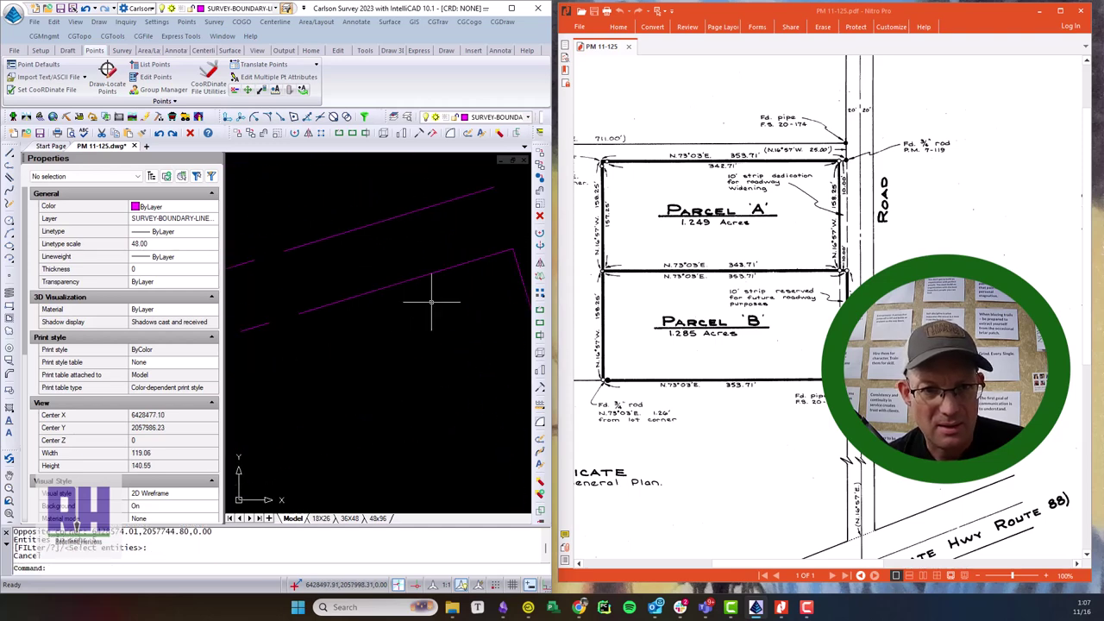
- Draw a construction circle of radius 10 centred on the east end of Parcel A's north line
scroll(365, 279, "up", 2)
type("C")
key("Return")
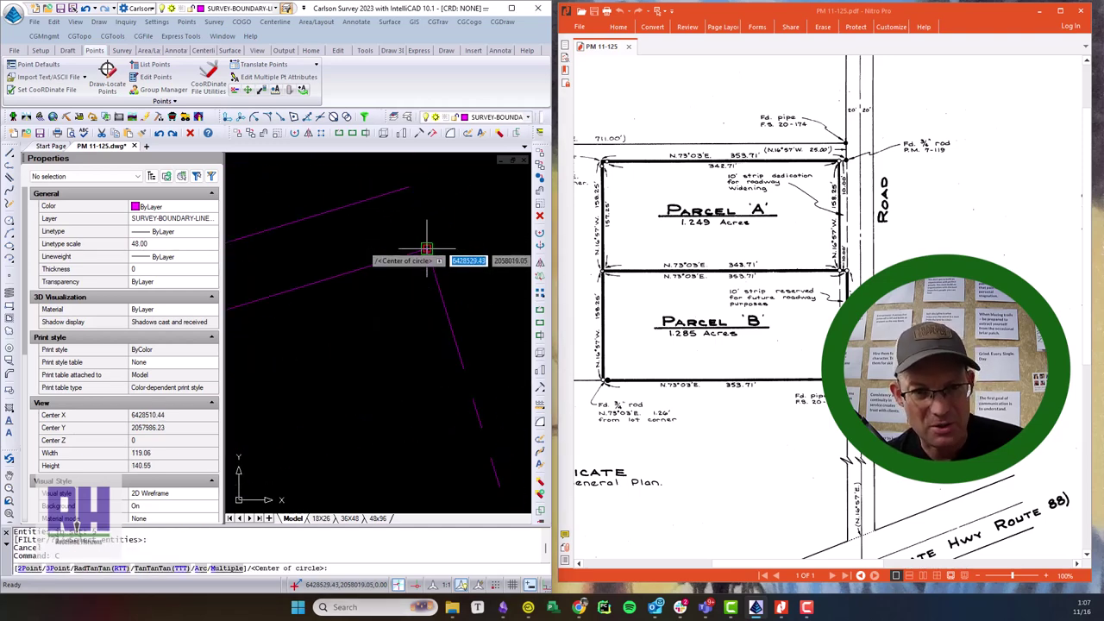
left_click(427, 249)
key("Return")
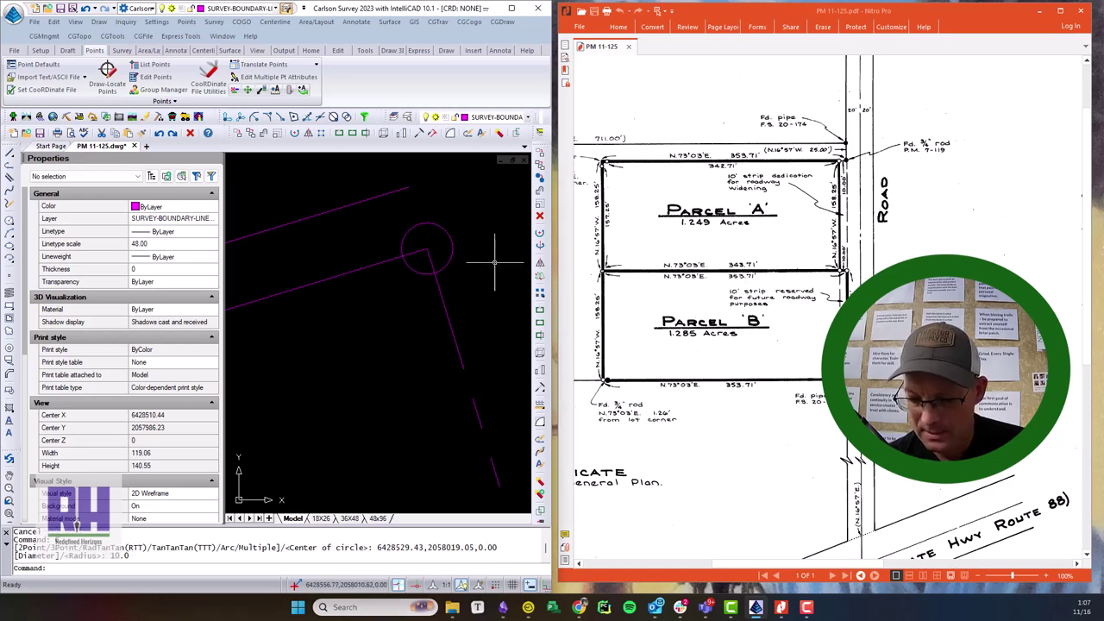
- Move the parcels' east lines, dividing line, strip offset and Parcel B's south line from the circle's centre to its crossing with Parcel A's north line
scroll(437, 268, "down", 3)
scroll(427, 224, "down", 2)
right_click(475, 361)
left_click(505, 392)
left_click(488, 371)
left_click(432, 276)
scroll(429, 218, "up", 5)
key("Return")
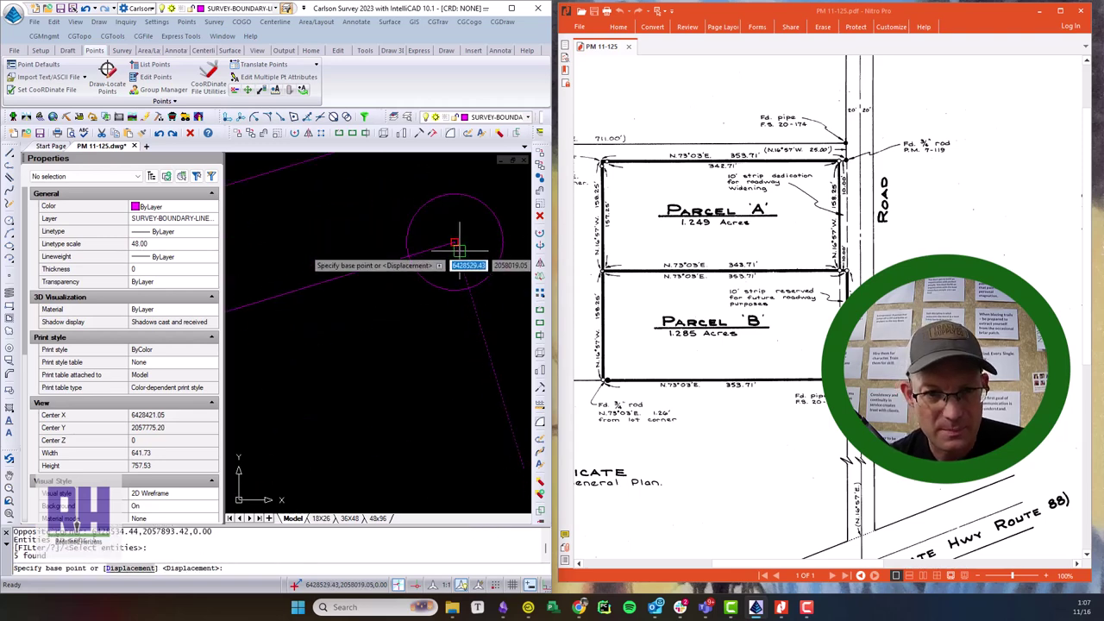
left_click(458, 240)
key("Escape")
- Erase the radius 10 construction circle at Parcel A's northeast corner
left_click(462, 255)
left_click(451, 287)
key("Delete")
- Examine how the moved lines meet at Parcel B's southwest corner and at Parcel A's northeast corner
scroll(481, 241, "down", 8)
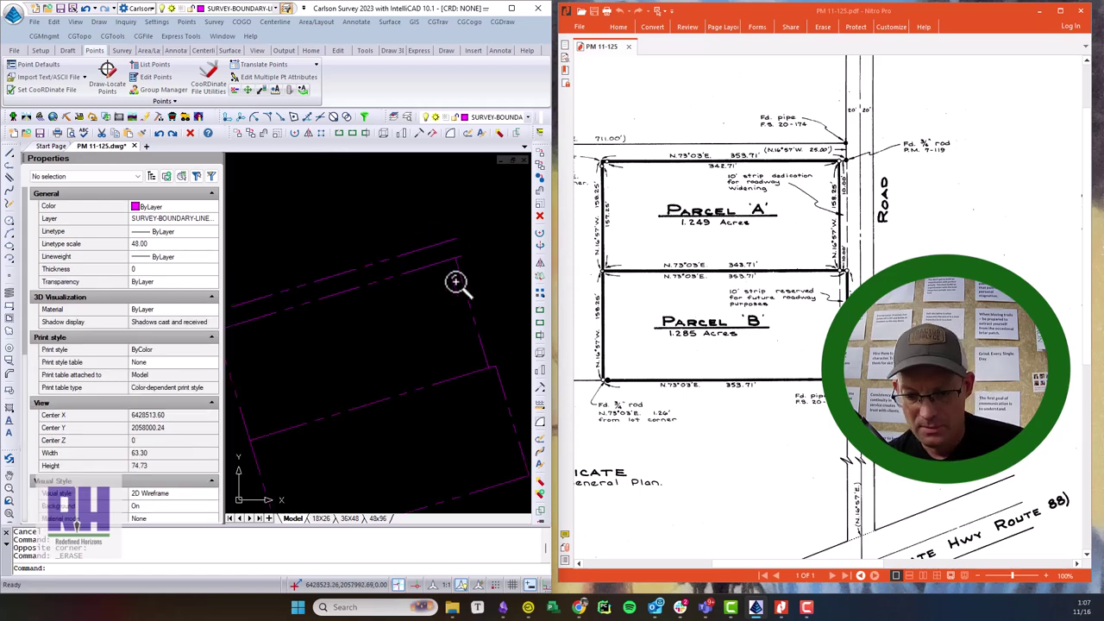
mouse_move(439, 264)
middle_mouse_down()
mouse_move(439, 320)
mouse_move(369, 272)
middle_mouse_up()
scroll(359, 257, "down", 15)
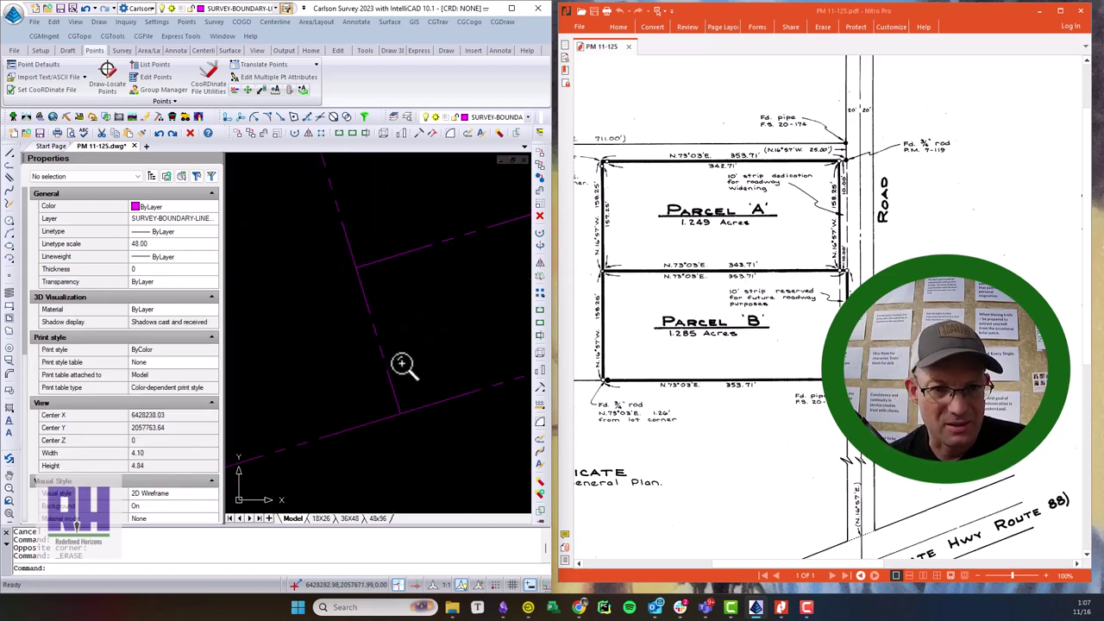
scroll(387, 303, "up", 5)
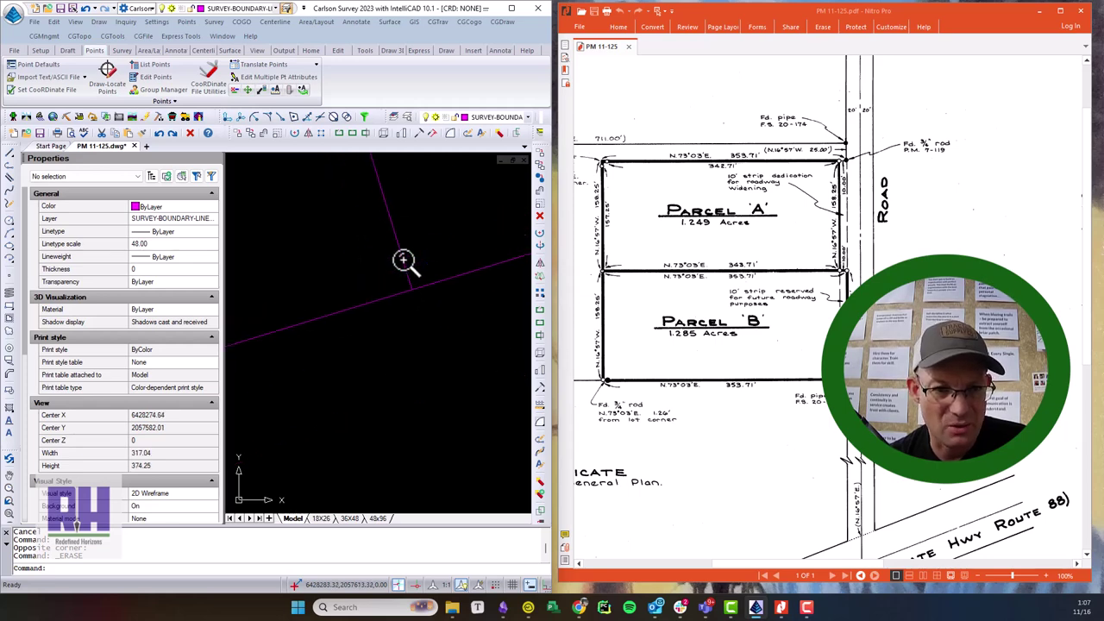
scroll(418, 309, "down", 8)
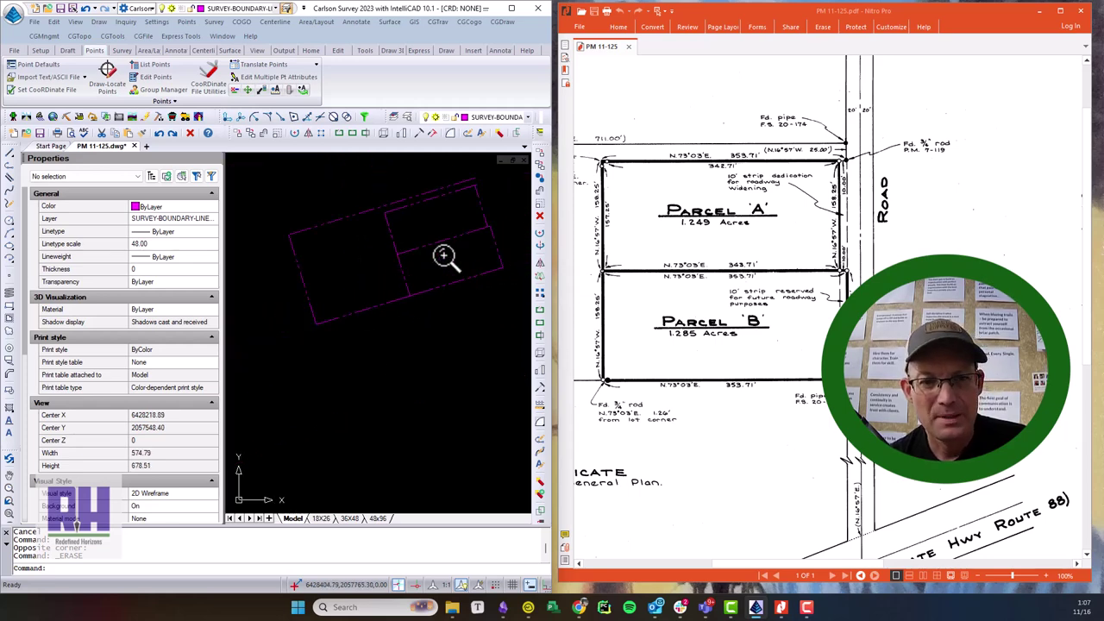
middle_click_drag(489, 294, 462, 315)
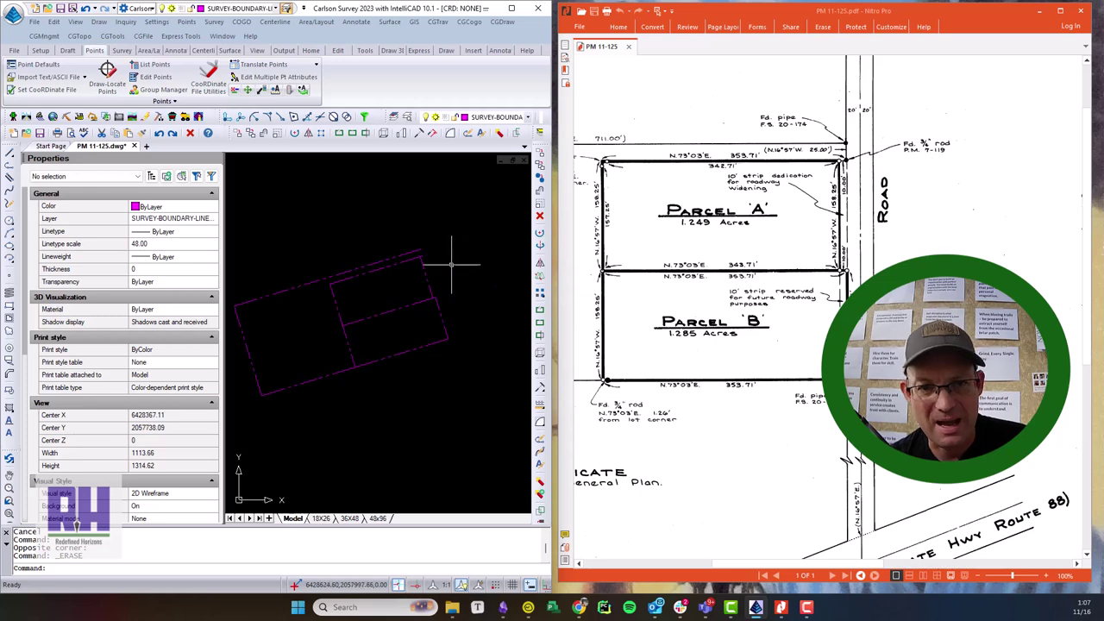
scroll(419, 248, "up", 7)
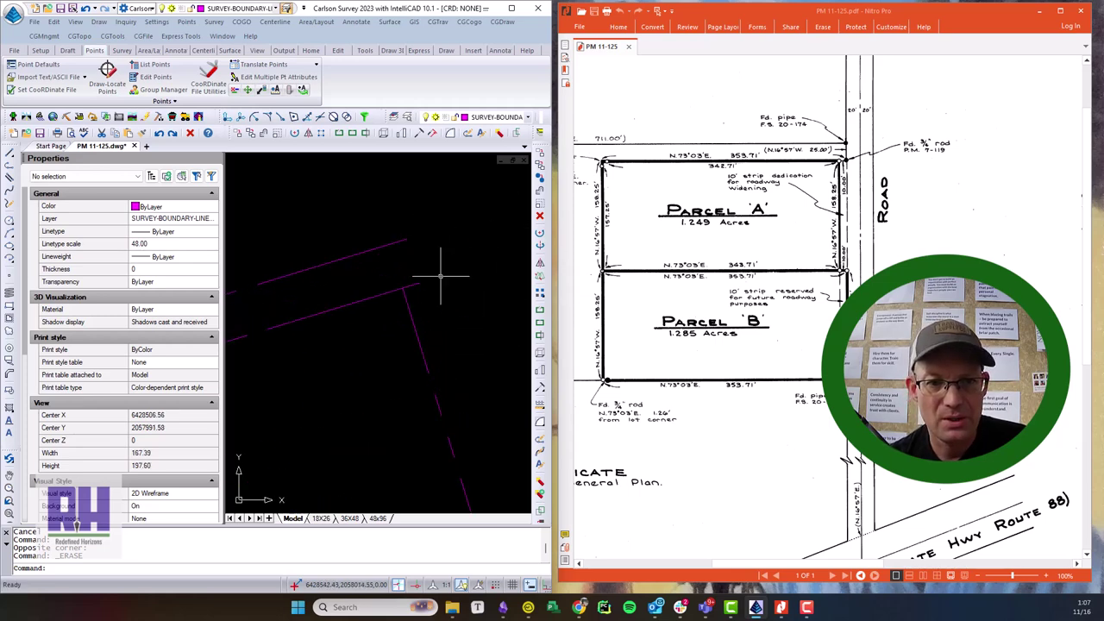
scroll(409, 254, "up", 2)
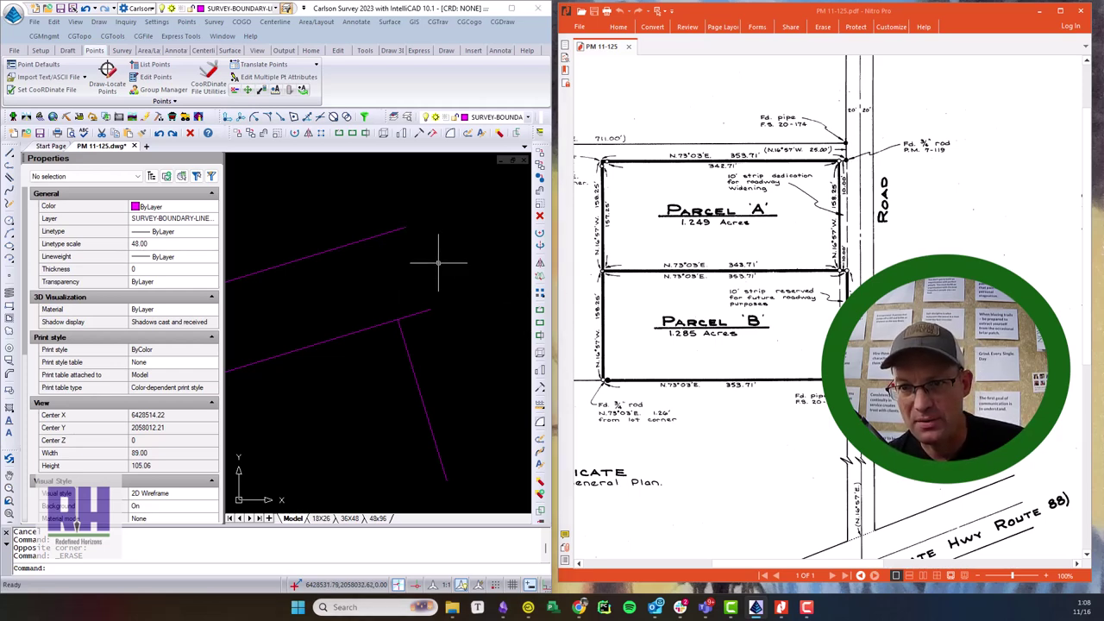
type("l")
key("Return")
left_click(405, 229)
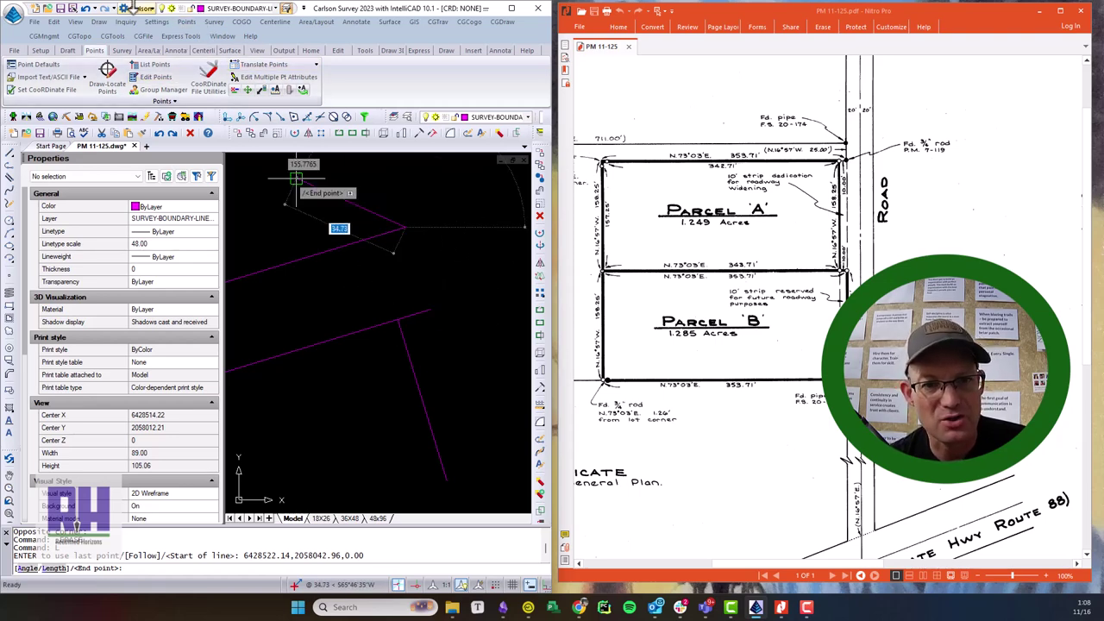
key("Escape")
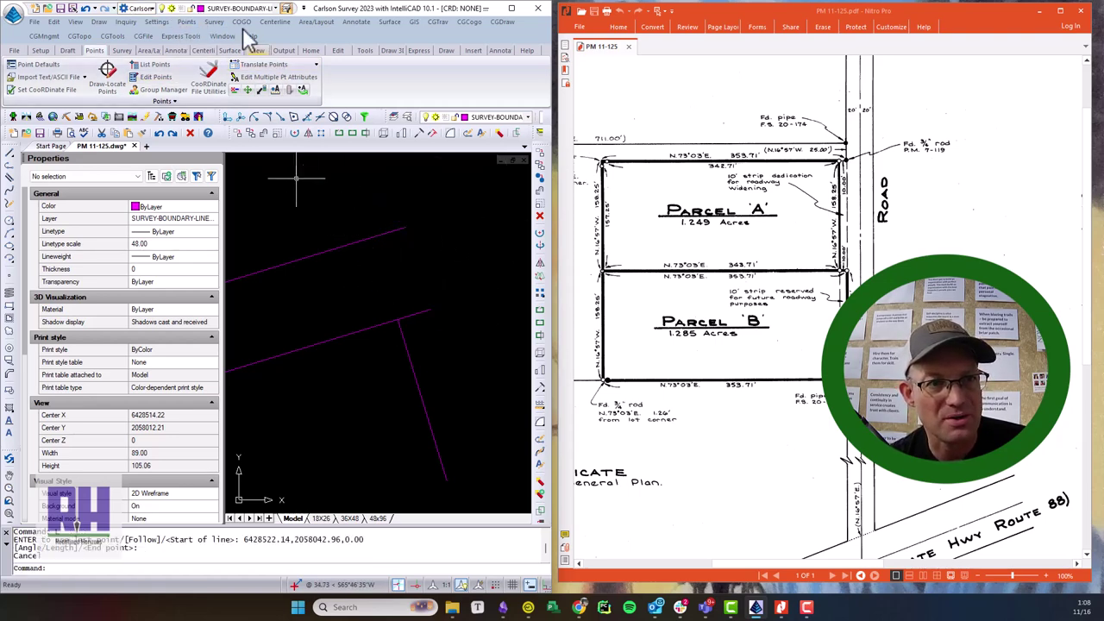
- Draw a line with Line By Angle-Distance from the outer north boundary's east end, using code 2, bearing 16.5700 and distance 25
left_click(241, 22)
left_click(281, 206)
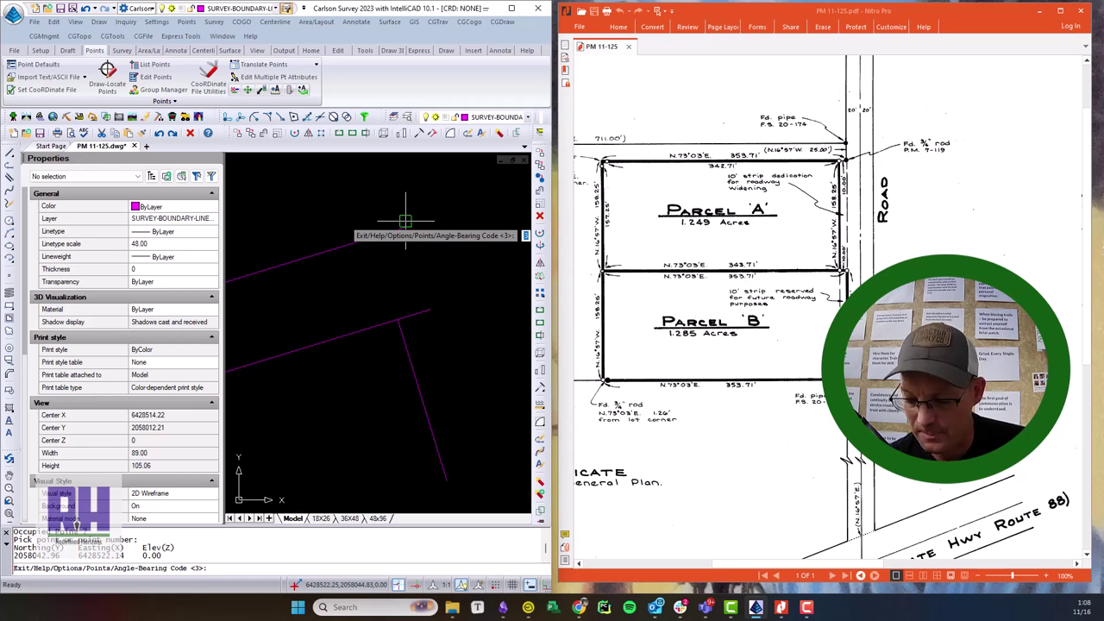
type("2")
key("Return")
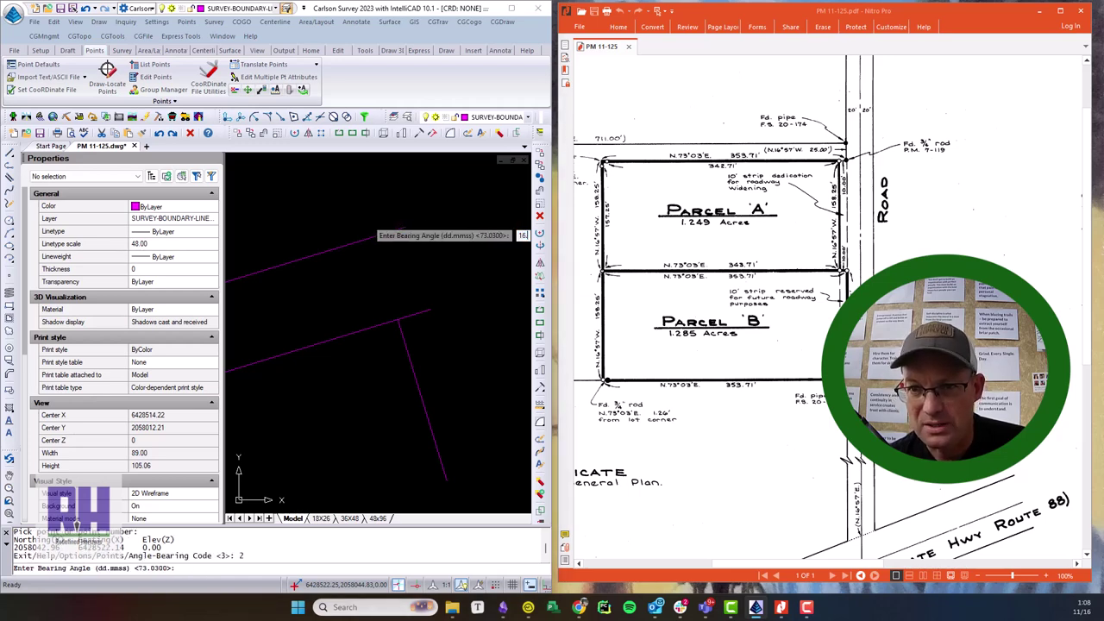
key("Return")
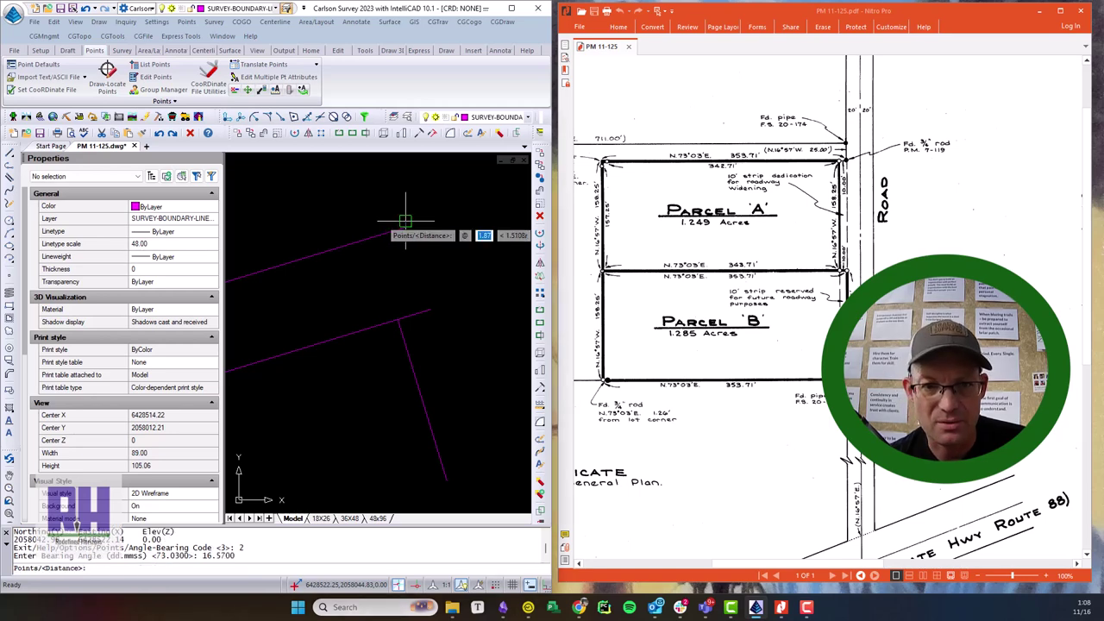
type("25")
key("Return")
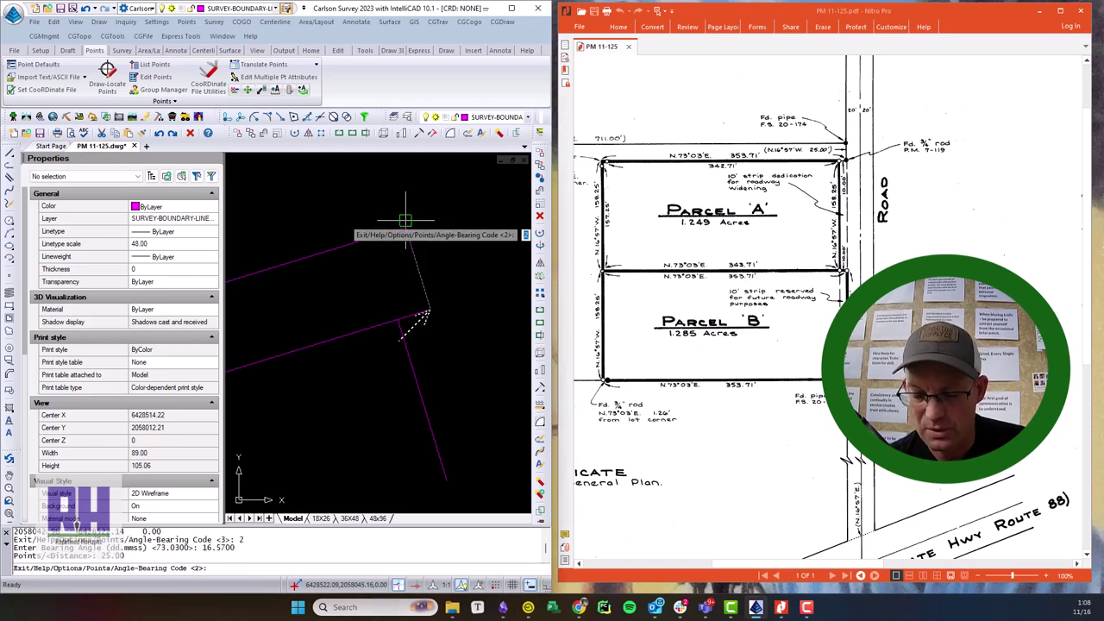
key("Return")
mouse_move(390, 322)
middle_mouse_down()
mouse_move(424, 301)
mouse_move(409, 353)
middle_mouse_up()
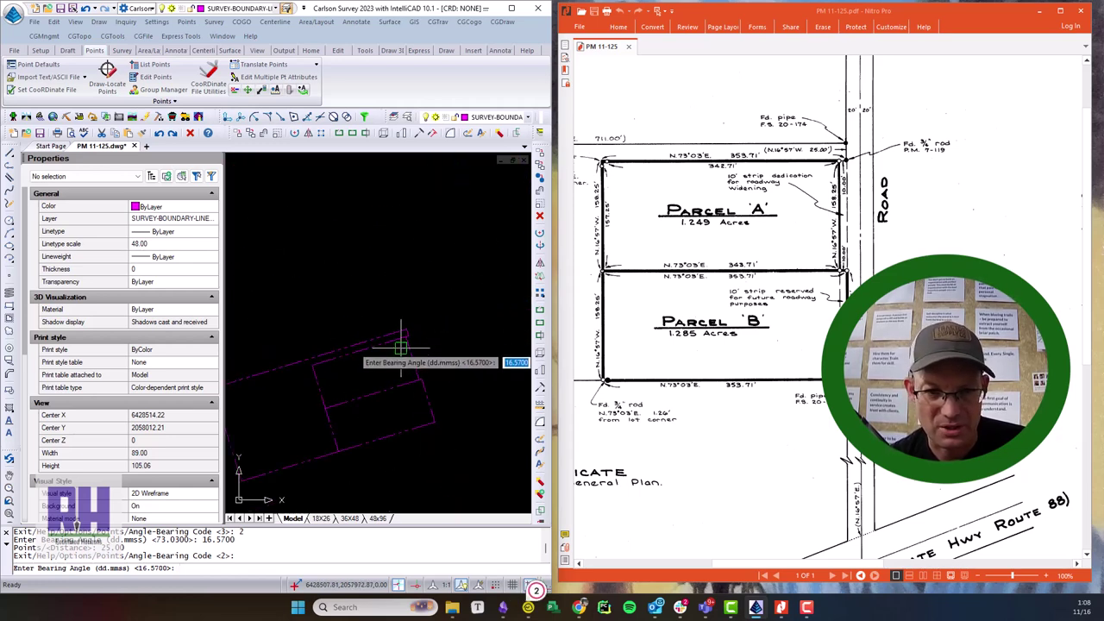
middle_click_drag(394, 411, 387, 305)
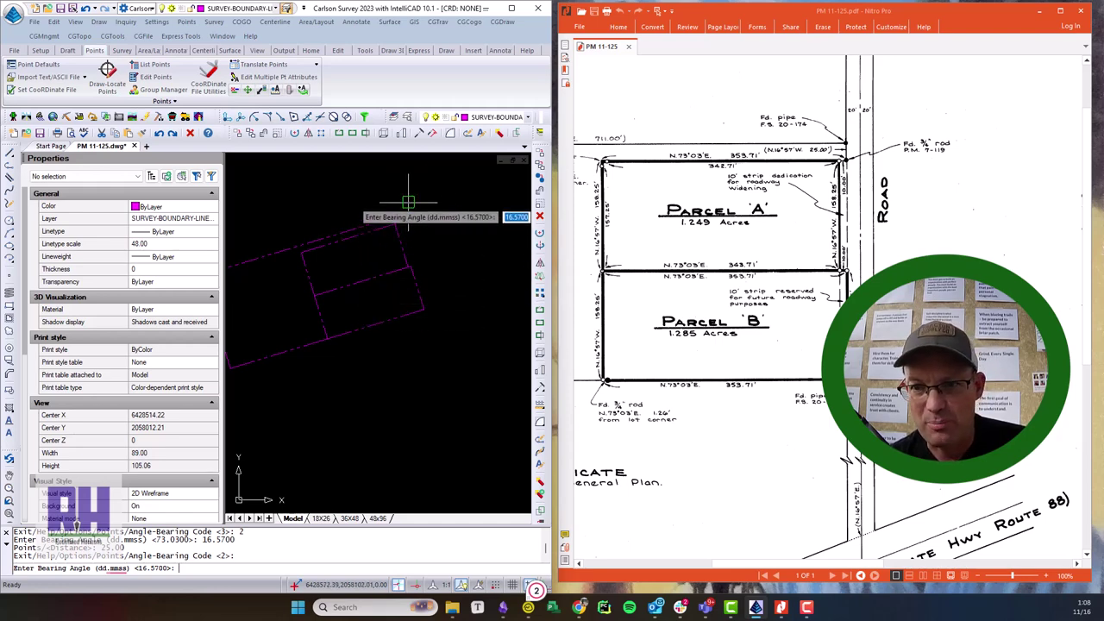
middle_click_drag(387, 210, 443, 204)
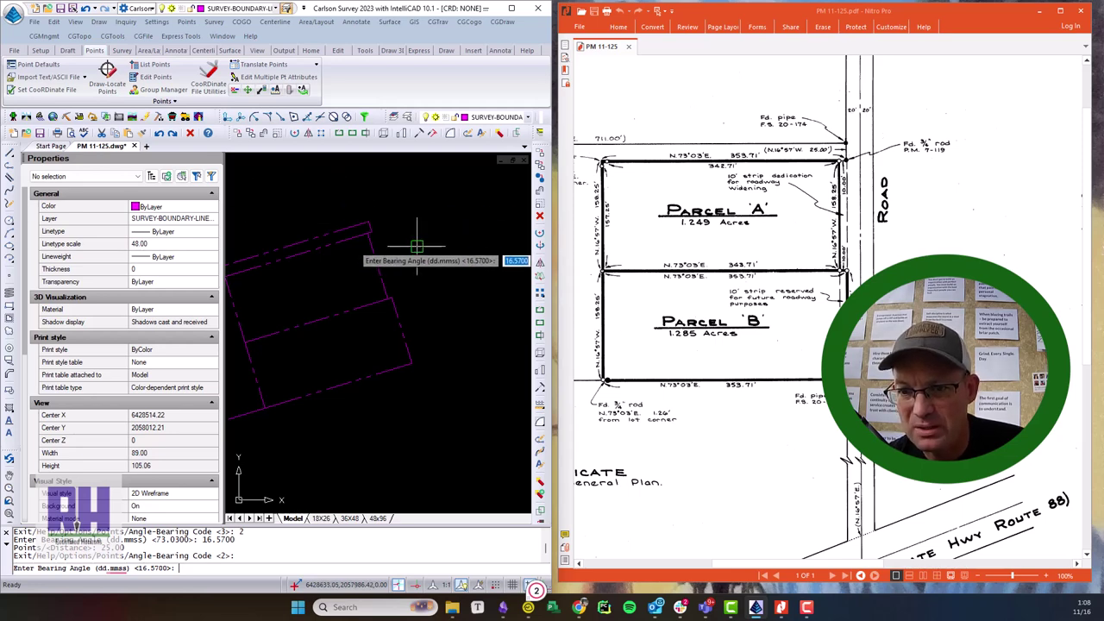
key("Escape")
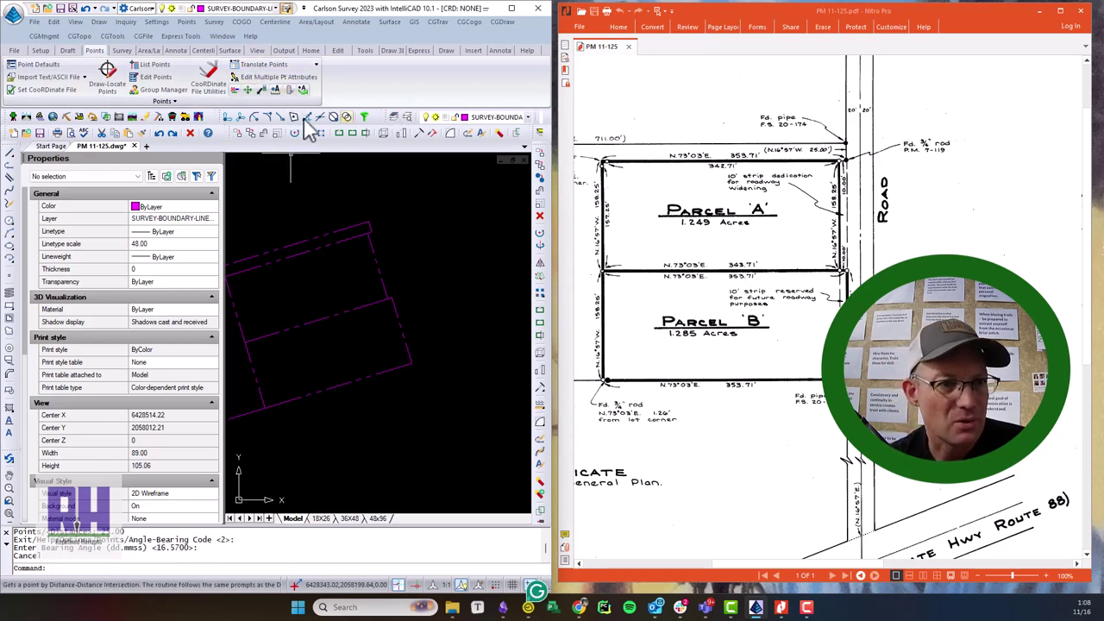
- Maximize the drawing window and make layer 0 current
left_click(511, 9)
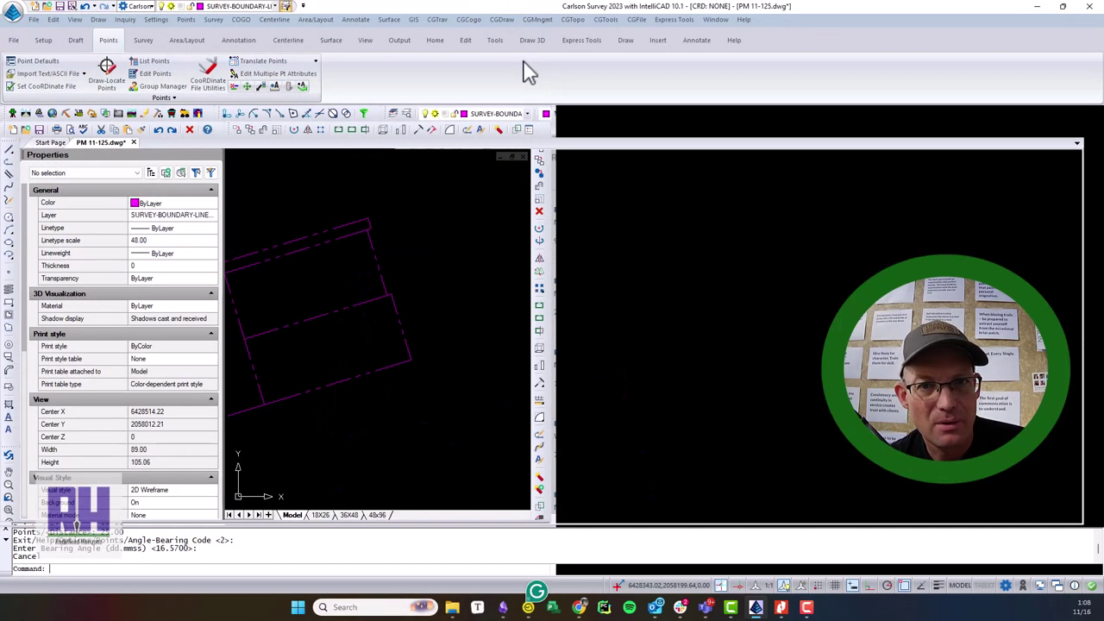
left_click(527, 100)
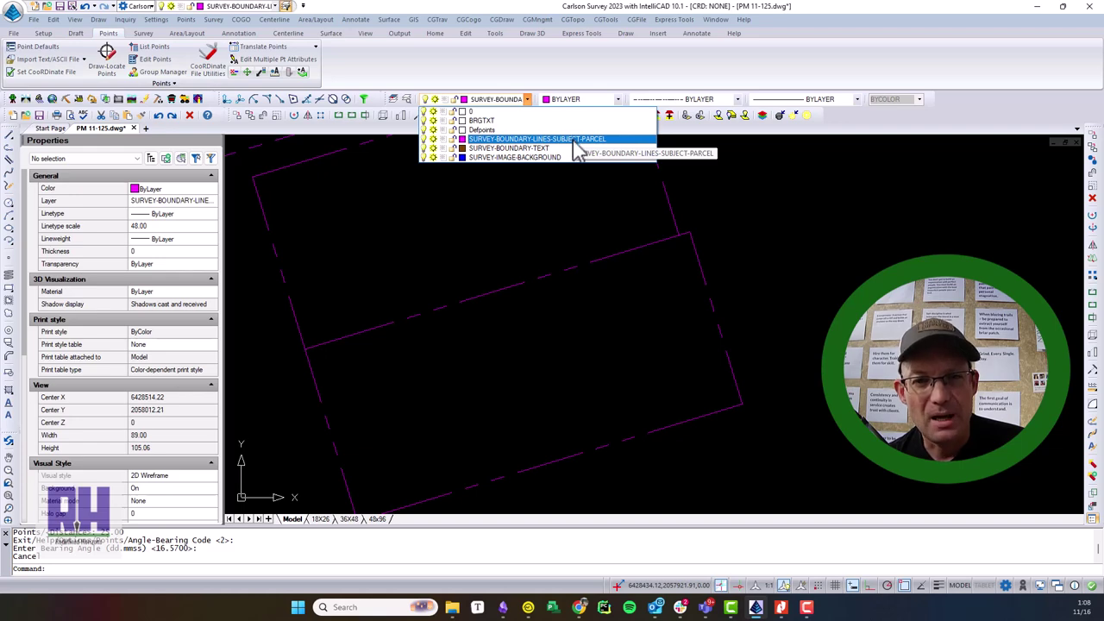
left_click(561, 112)
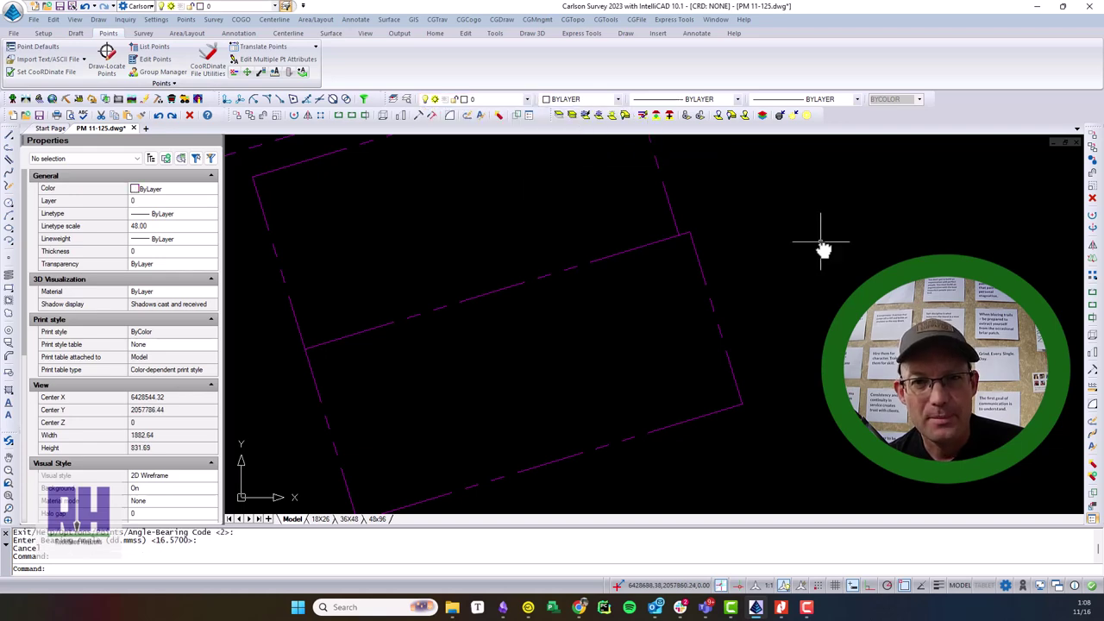
- Draw a line from the outer north boundary's east end to Parcel B's southeast corner
scroll(818, 251, "down", 2)
middle_click_drag(734, 289, 693, 290)
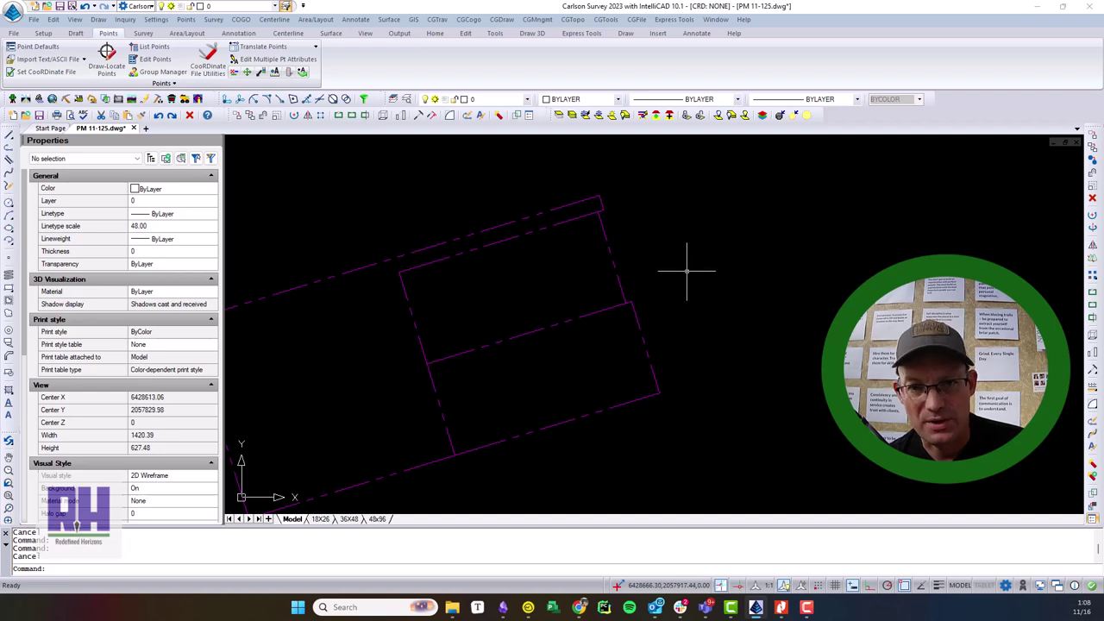
type("l")
key("Return")
left_click(600, 199)
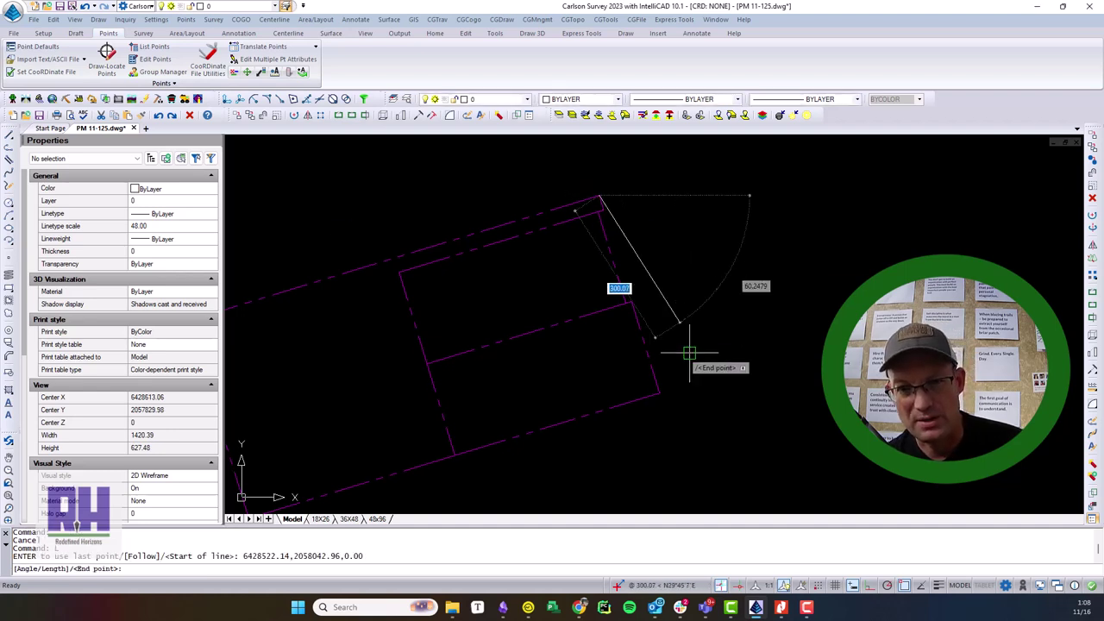
left_click(662, 393)
key("Escape")
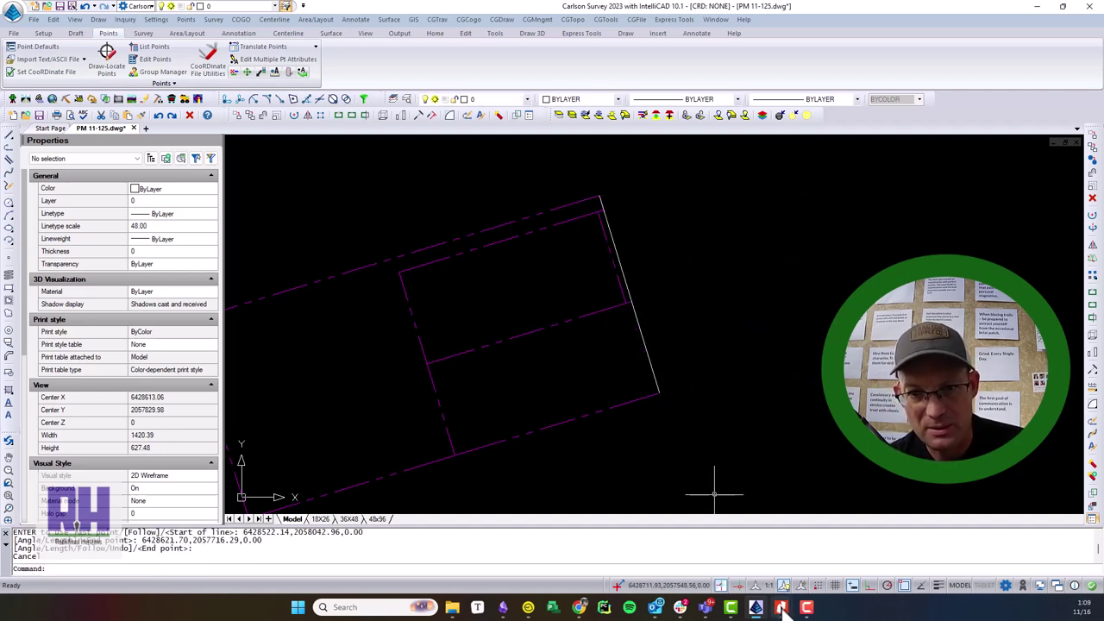
- Switch to Nitro Pro to check the PM 11-125 map along the road, and return to the Carlson Survey drawing
mouse_move(783, 611)
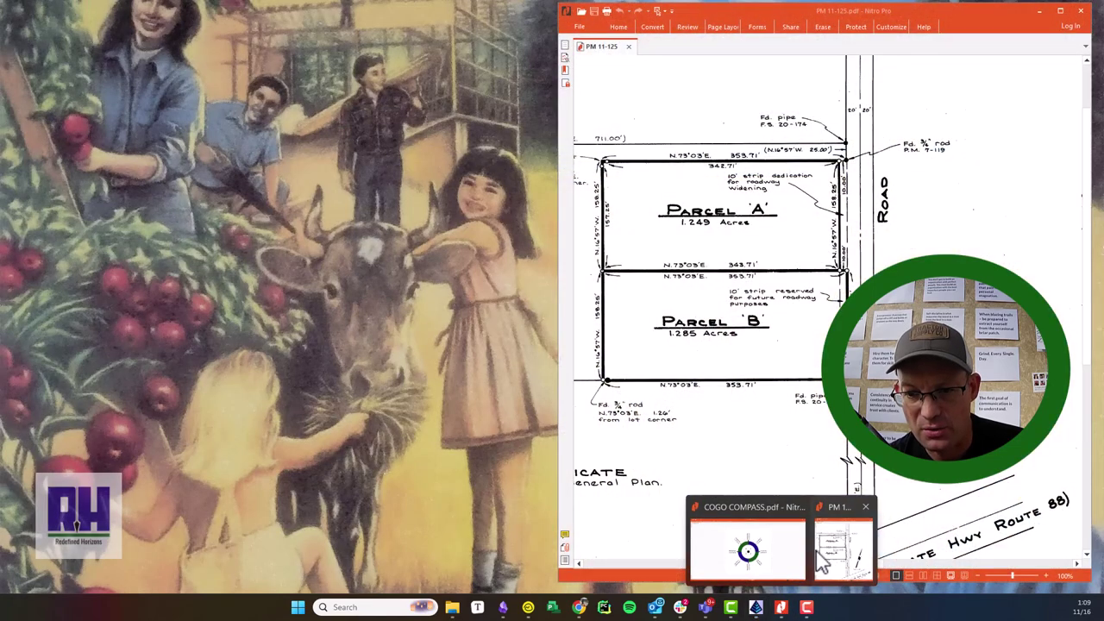
left_click(841, 557)
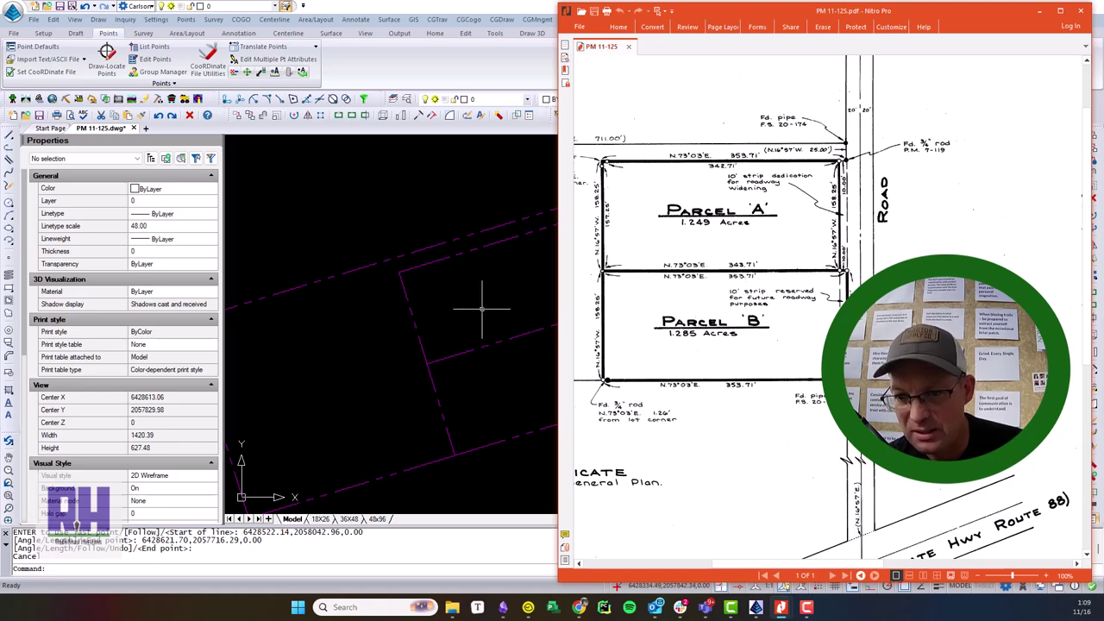
key("super+Up")
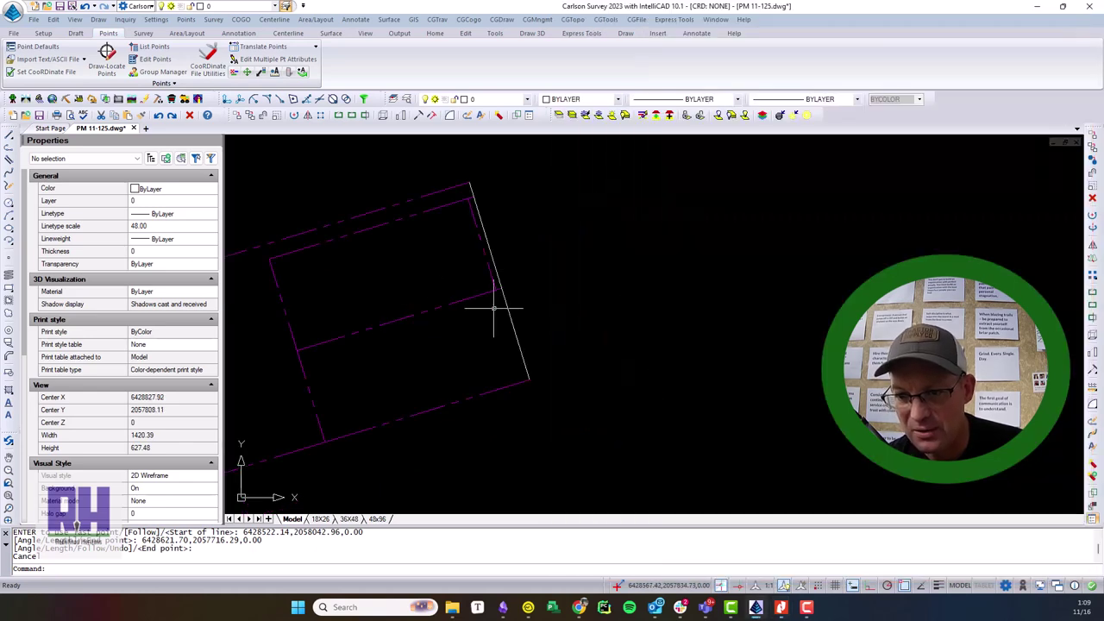
- Draw a circle of radius 977 centered on Parcel B's southeast corner, checking the road distance on the PM 11-125 map in Nitro Pro
right_click(565, 379)
left_click(595, 403)
left_click(524, 379)
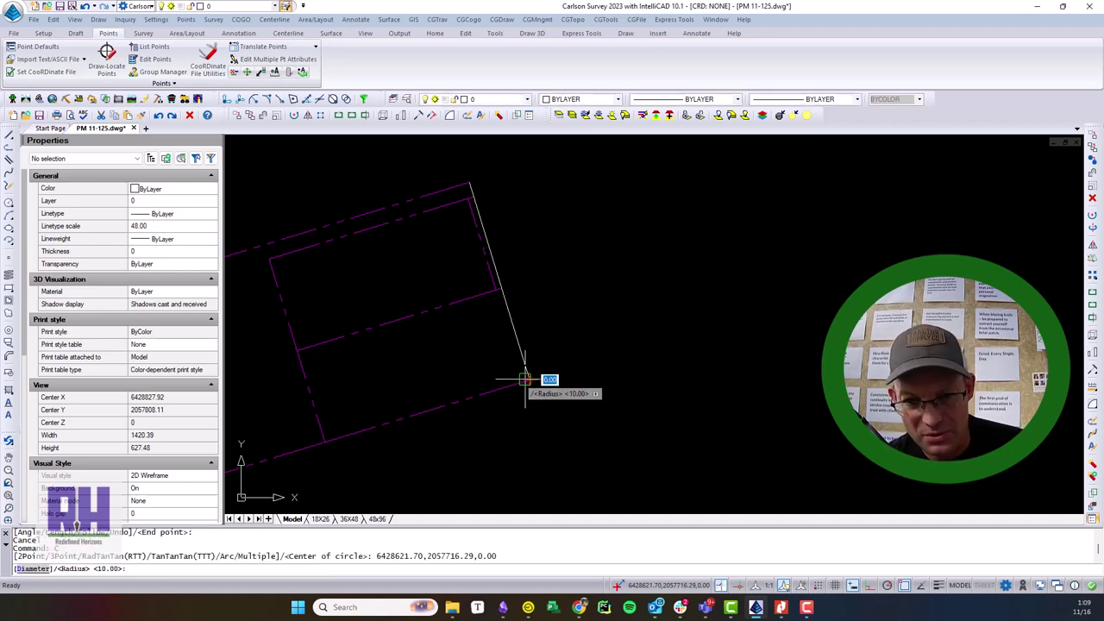
mouse_move(801, 611)
left_click(848, 581)
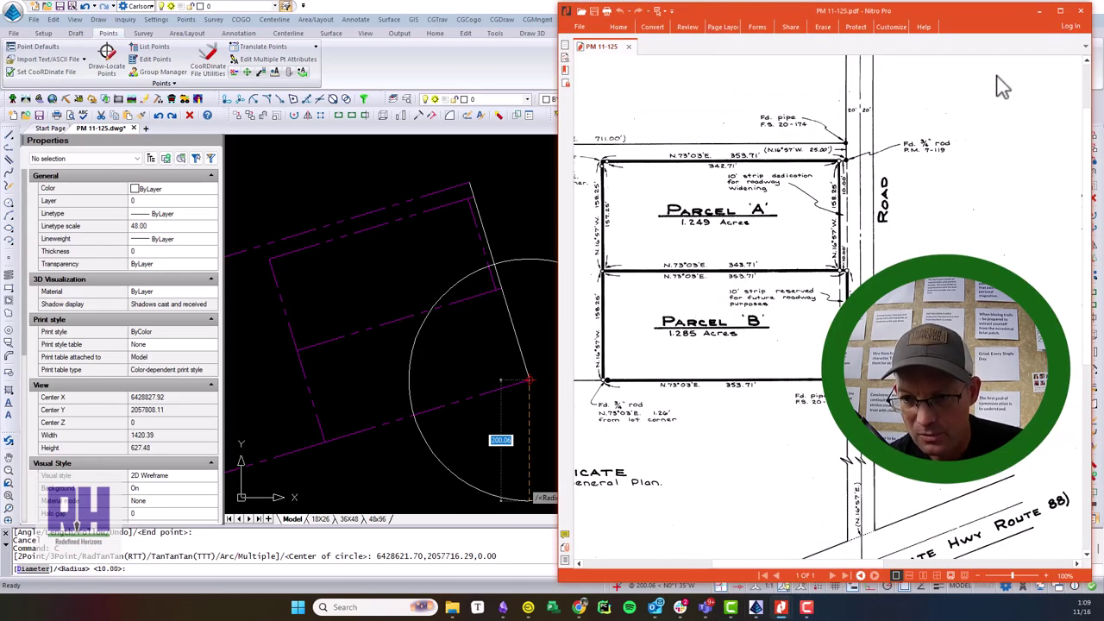
left_click(1038, 10)
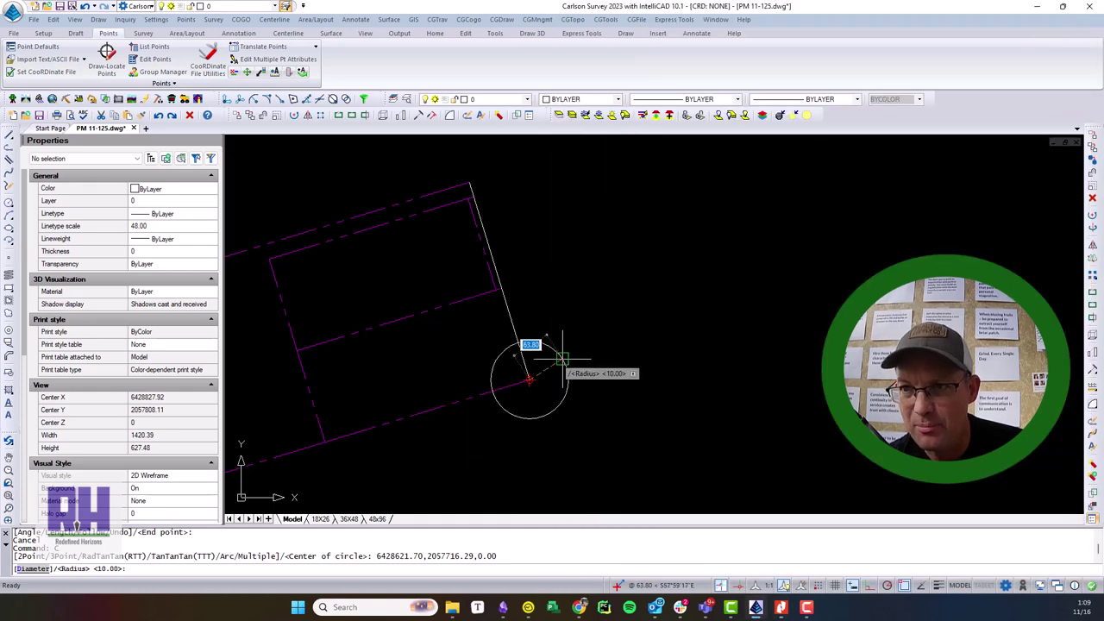
type("977.")
key("Return")
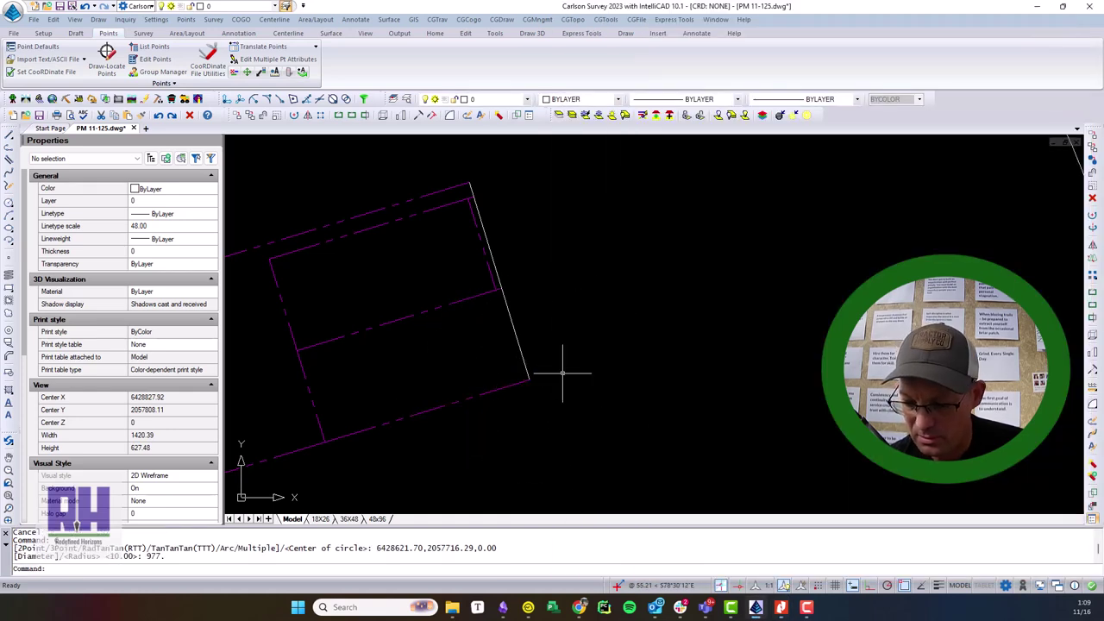
- Set the circle's radius to 977.50
scroll(563, 368, "down", 3)
left_click(757, 474)
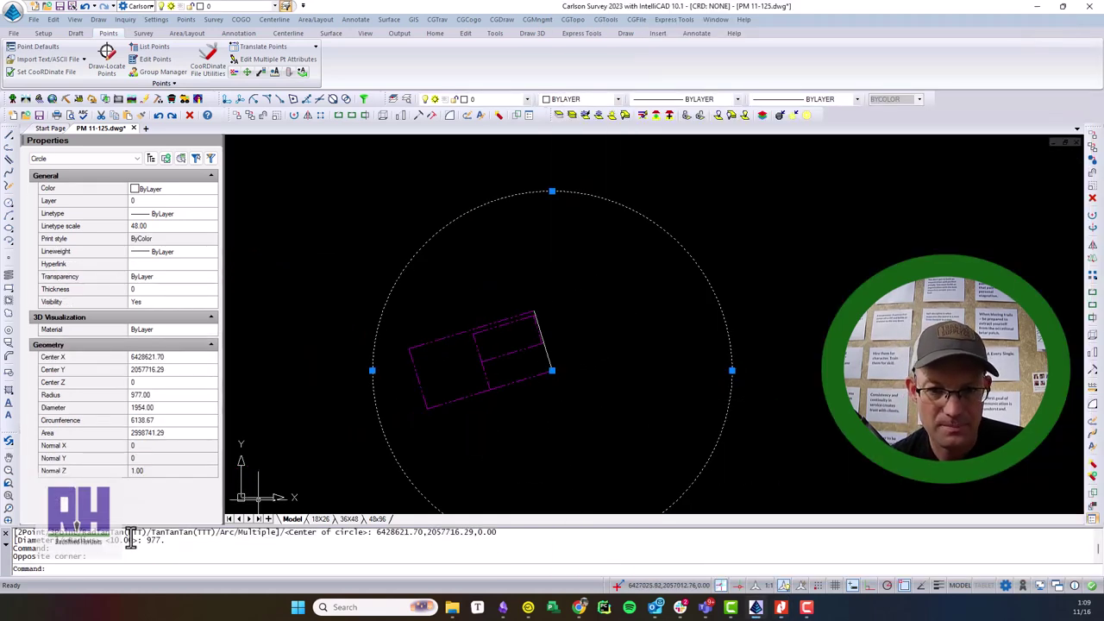
left_click(703, 398)
left_click(178, 396)
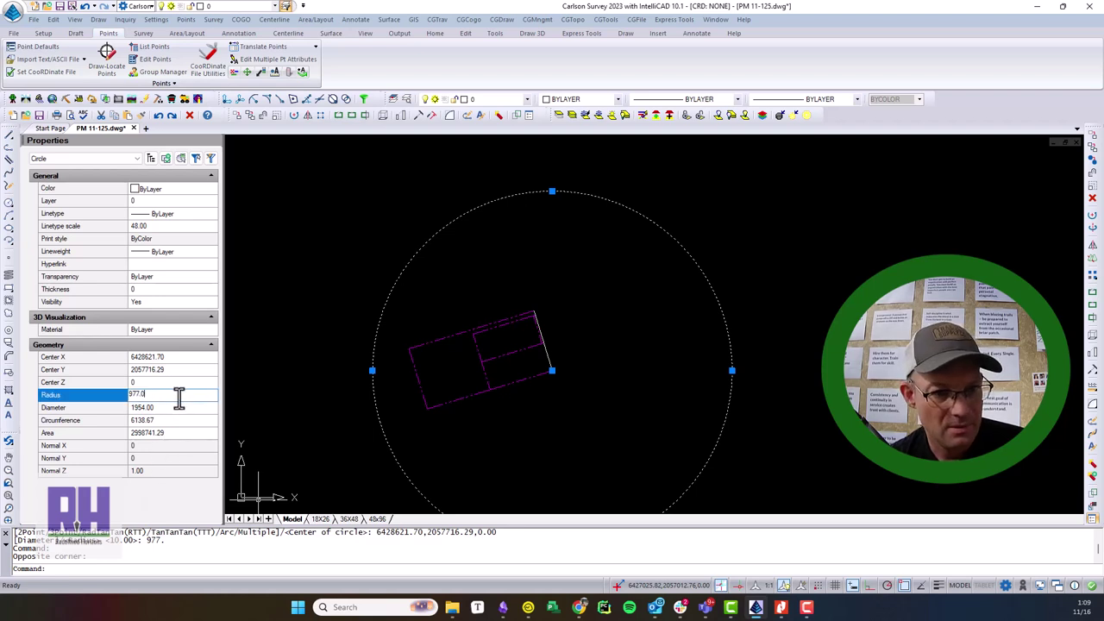
type("977.50")
key("Return")
key("Escape")
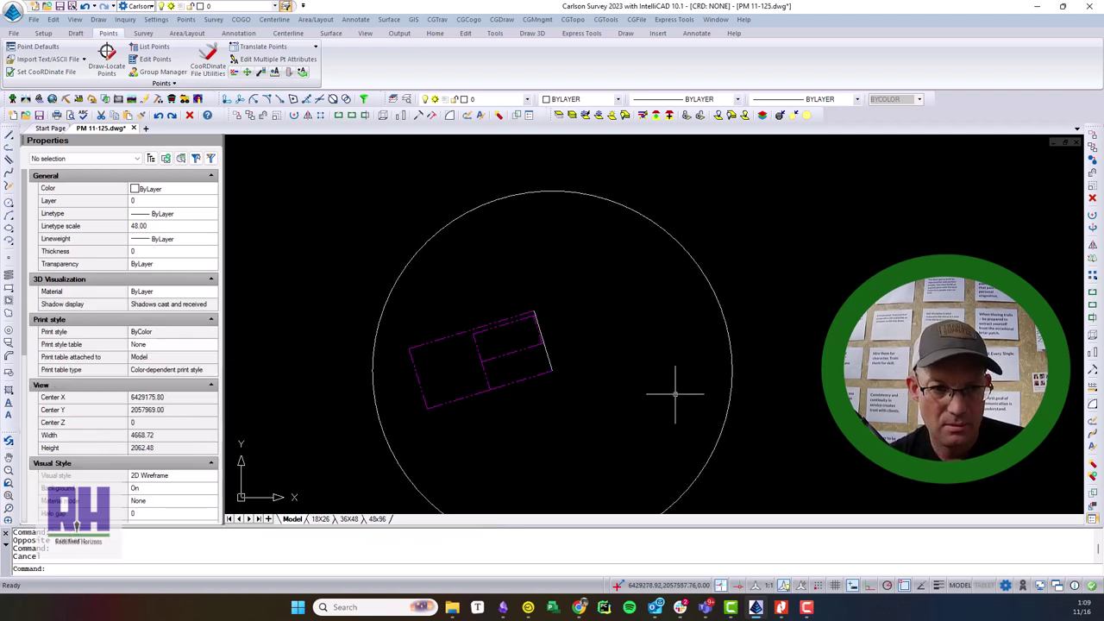
- Extend the road line southeast from Parcel B's corner to the circle
middle_click_drag(673, 400, 608, 315)
type("ex")
key("Return")
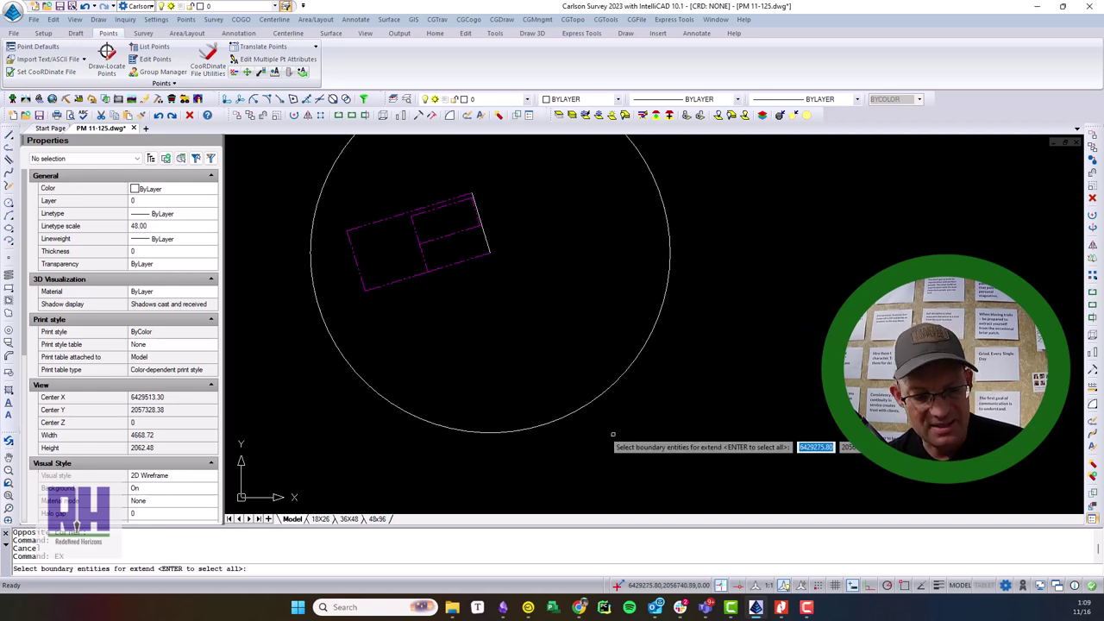
left_click(611, 431)
left_click(586, 377)
key("Return")
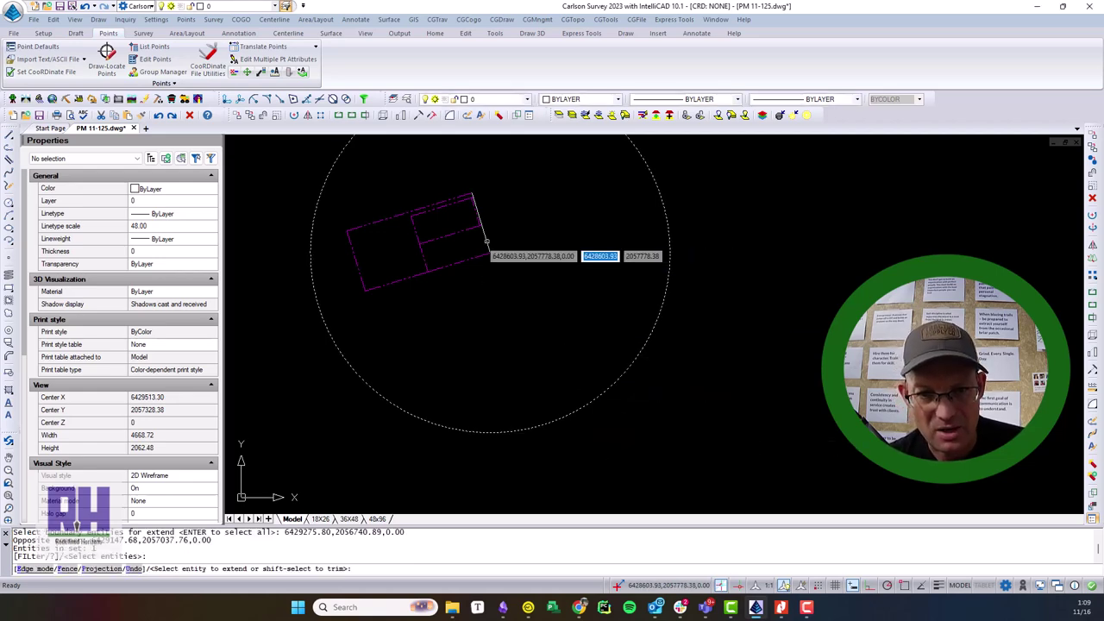
left_click(487, 240)
key("Escape")
- Delete the construction circle
left_click(601, 400)
left_click(572, 382)
key("Delete")
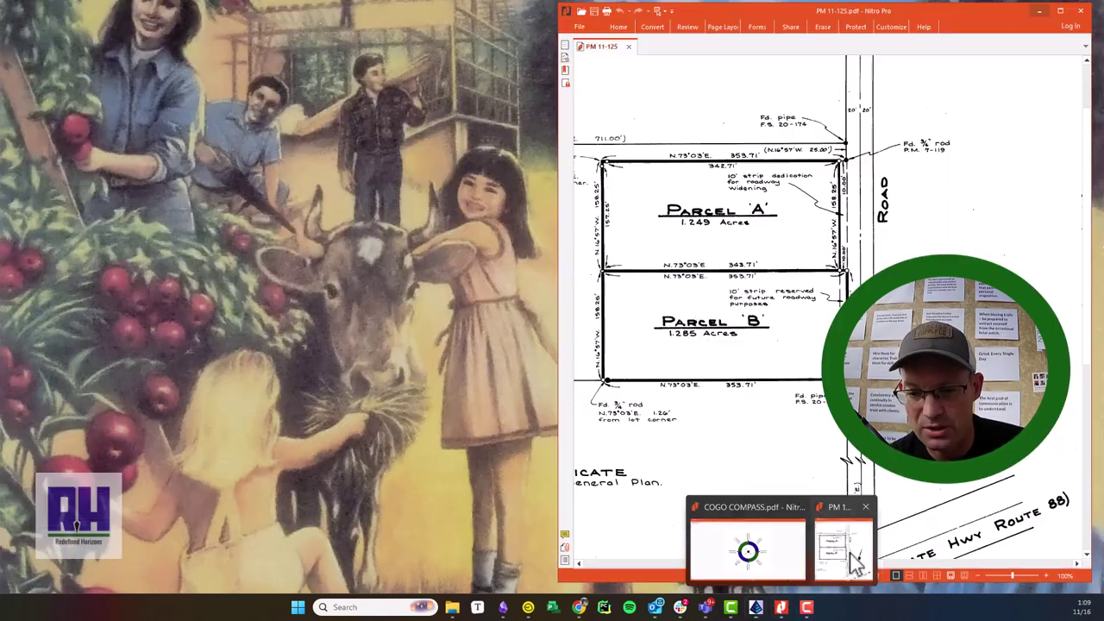
- Switch to Nitro Pro to check the road's half-widths on the PM 11-125 map, and return to the Carlson Survey drawing
left_click(844, 552)
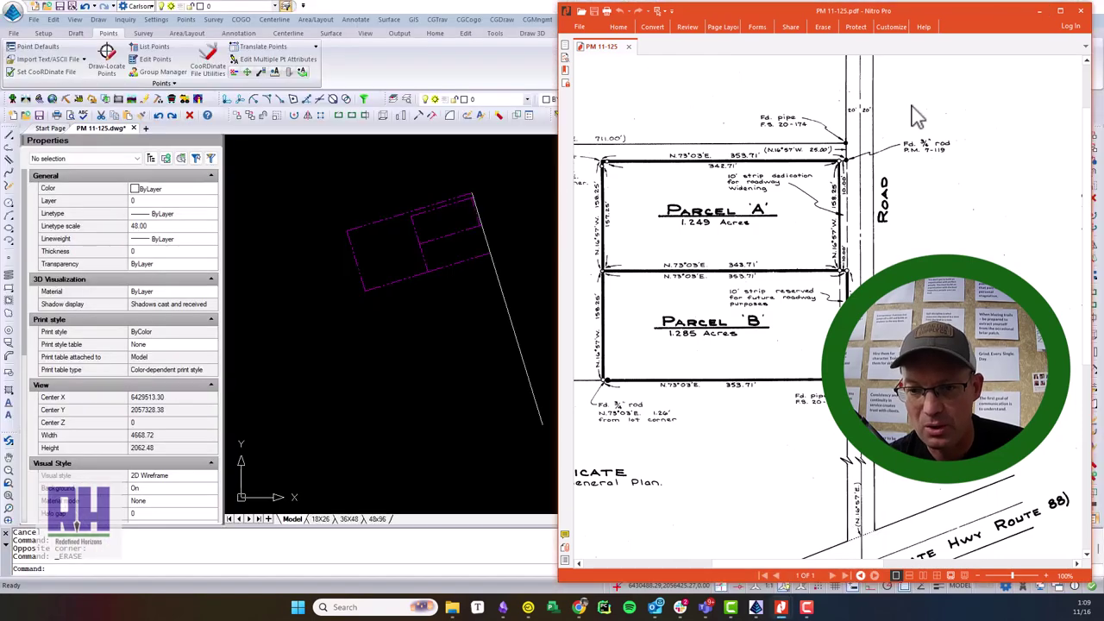
left_click(1039, 11)
scroll(512, 241, "up", 1)
scroll(492, 352, "up", 1)
type("os")
key("Return")
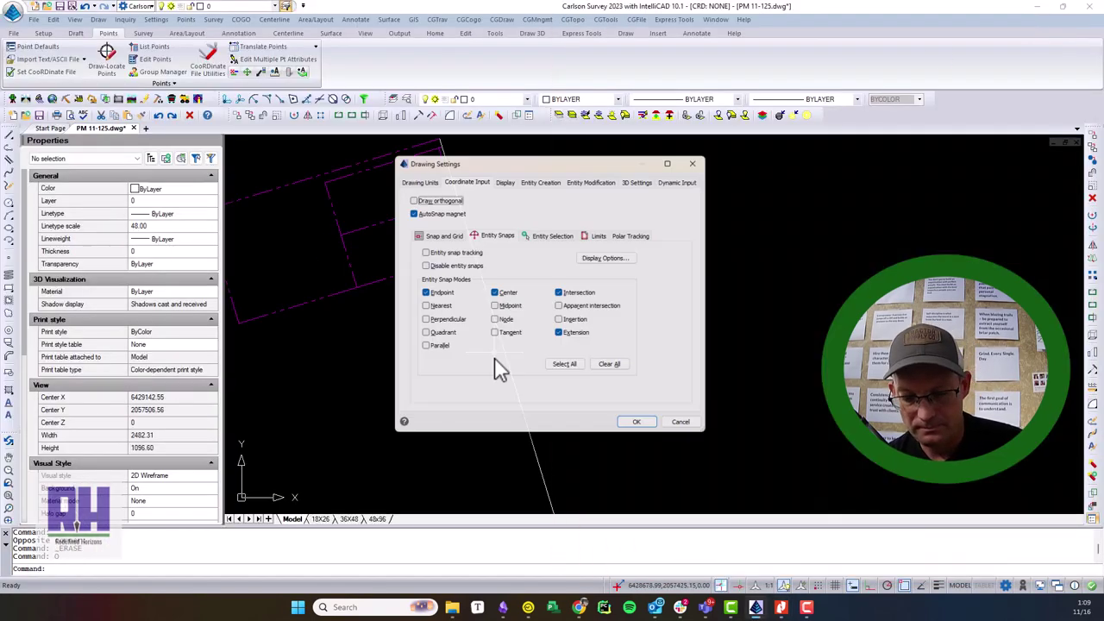
key("Escape")
- Offset the extended road line 20 to the east, and offset that copy another 20 east to form the road's centerline and far sideline
type("o")
key("Return")
type("20")
key("Return")
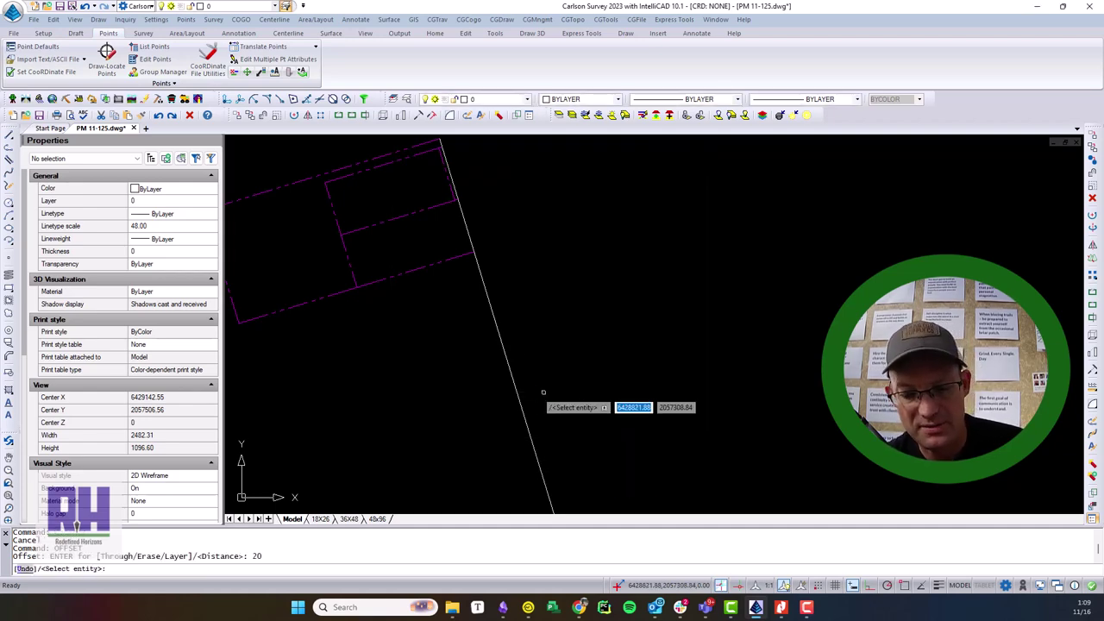
left_click(515, 384)
left_click(553, 360)
left_click(509, 331)
left_click(539, 319)
key("Escape")
- Stretch the north end of the west road line down to Parcel B's southeast corner
scroll(507, 238, "up", 3)
scroll(513, 239, "up", 3)
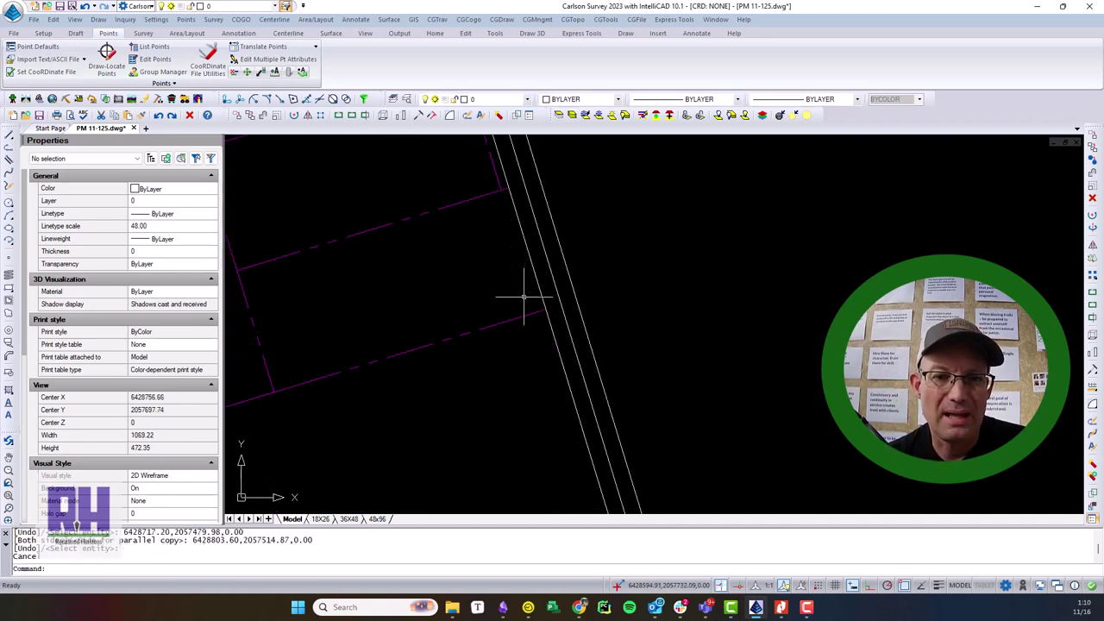
left_click(505, 239)
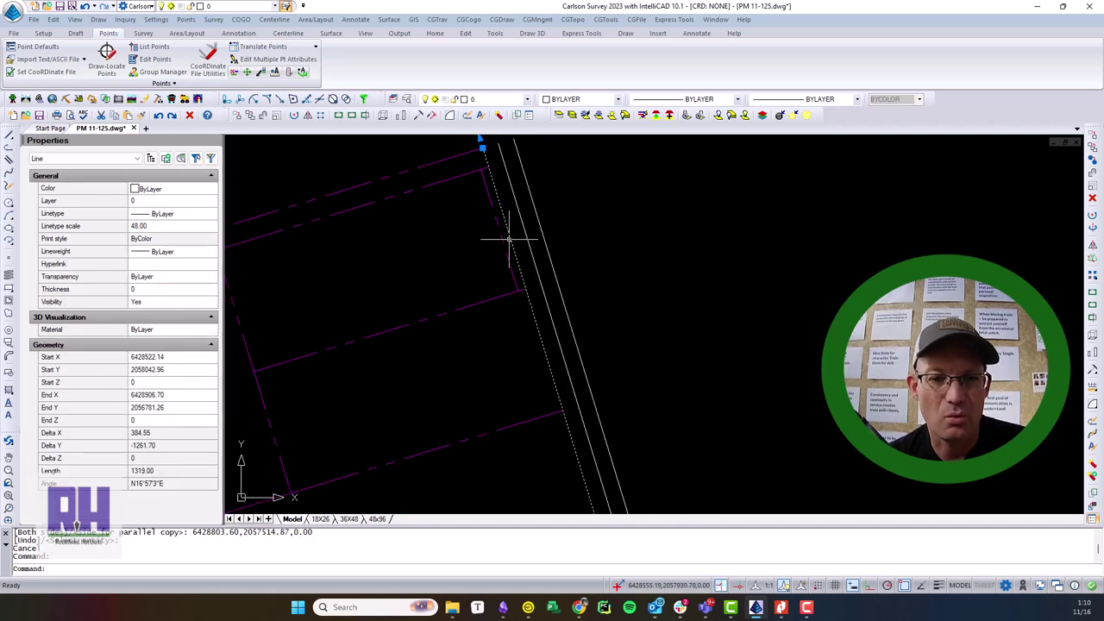
left_click(482, 145)
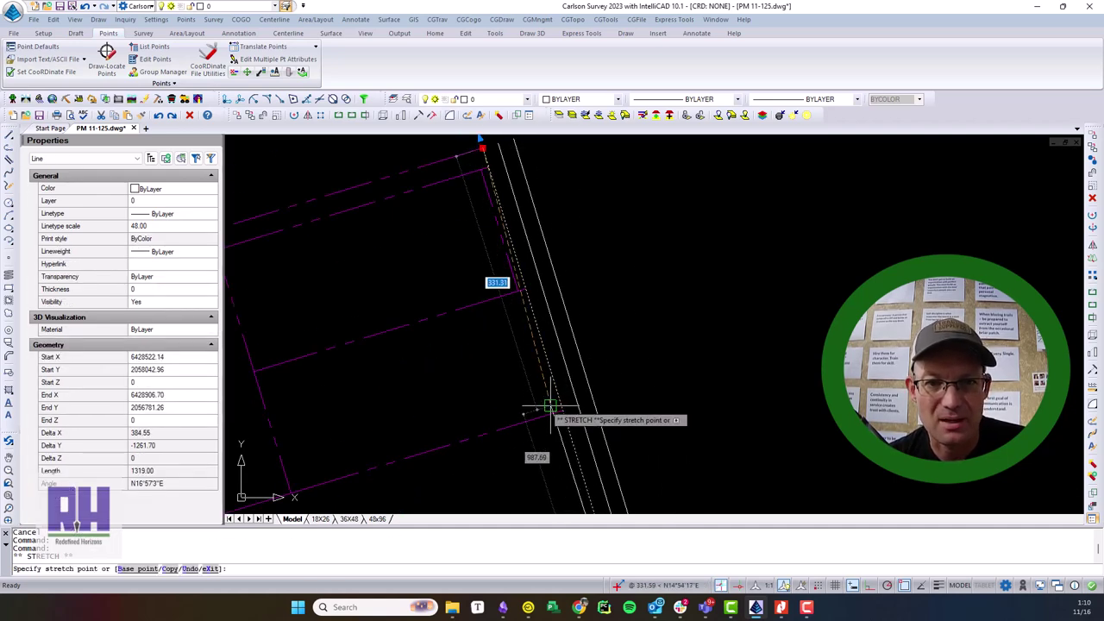
left_click(561, 412)
key("Escape")
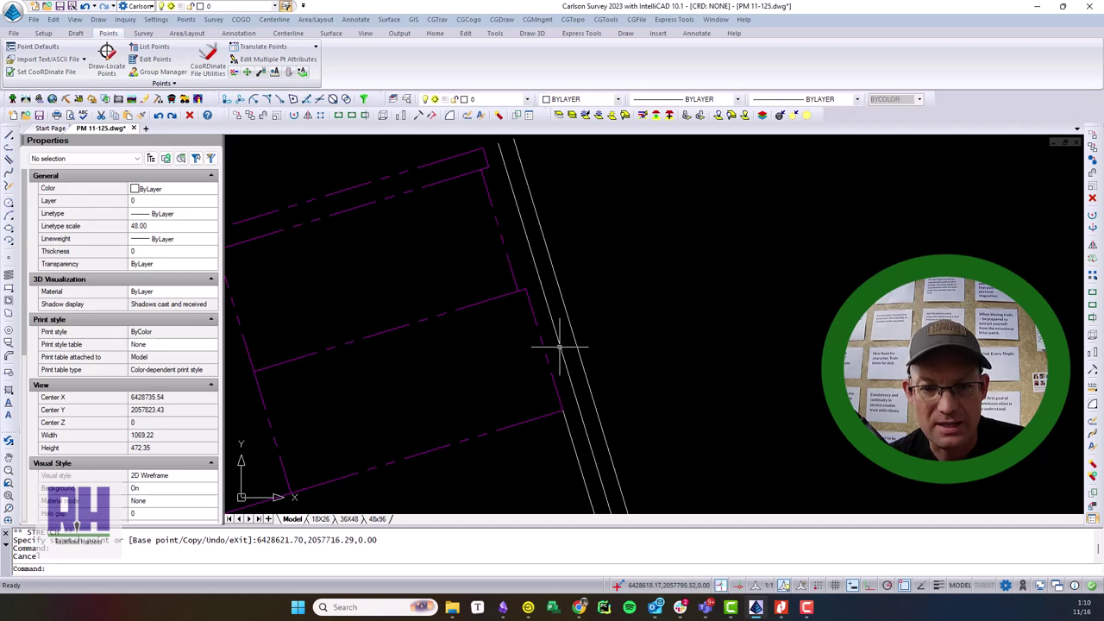
- Create a new layer named SURVEY-BOUNDARY-LINES-RIGHT-OF-WAY-SIDELINES
mouse_move(562, 345)
middle_mouse_down()
mouse_move(592, 370)
mouse_move(586, 311)
middle_mouse_up()
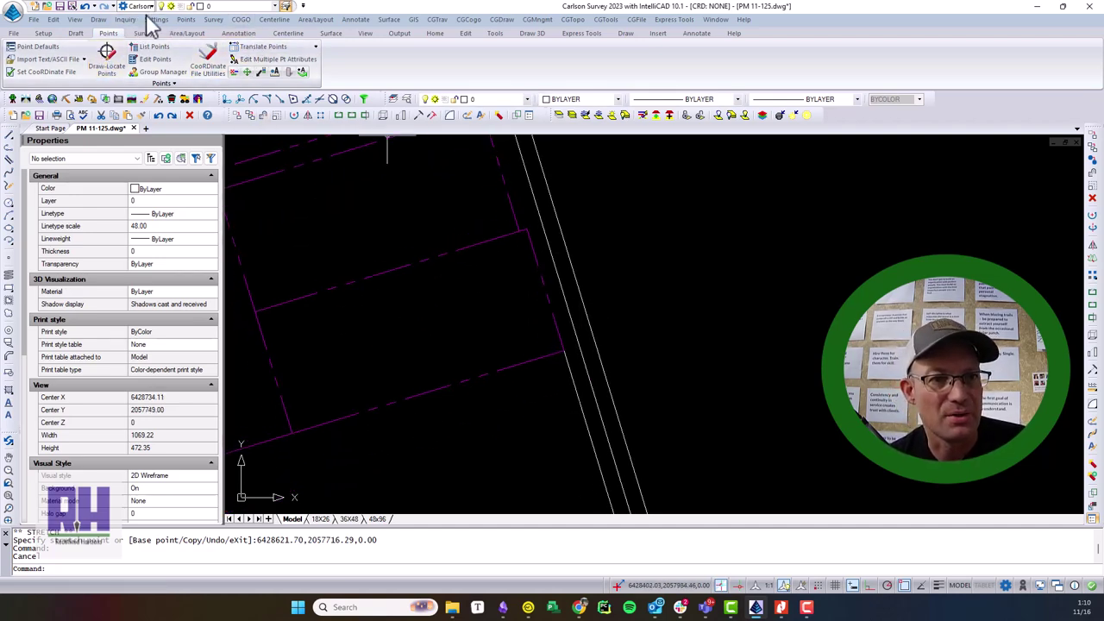
left_click(394, 101)
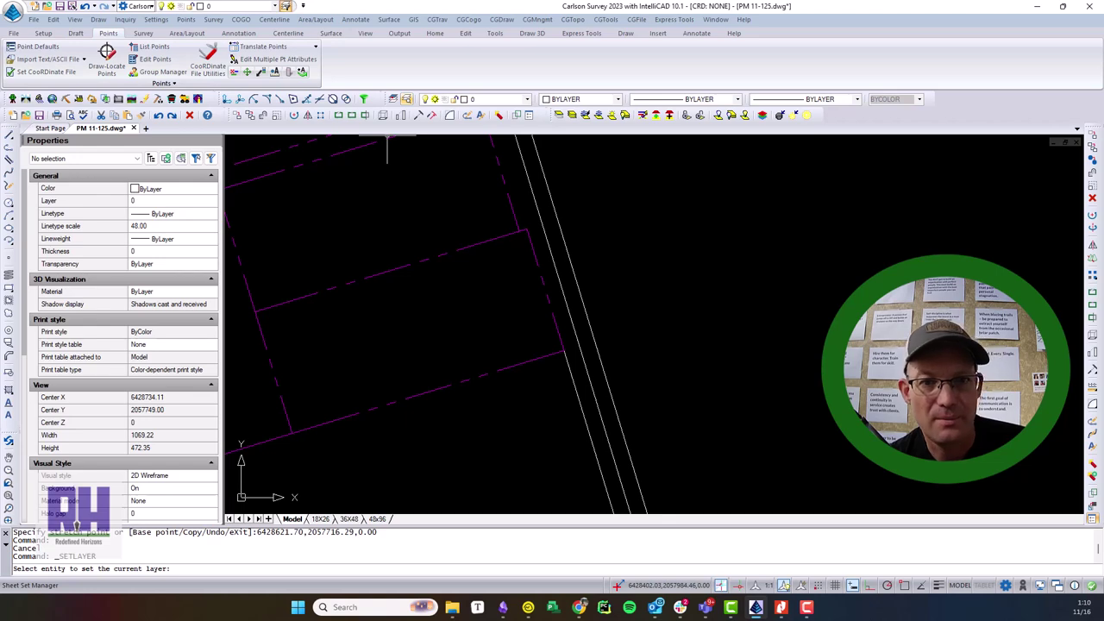
left_click(394, 99)
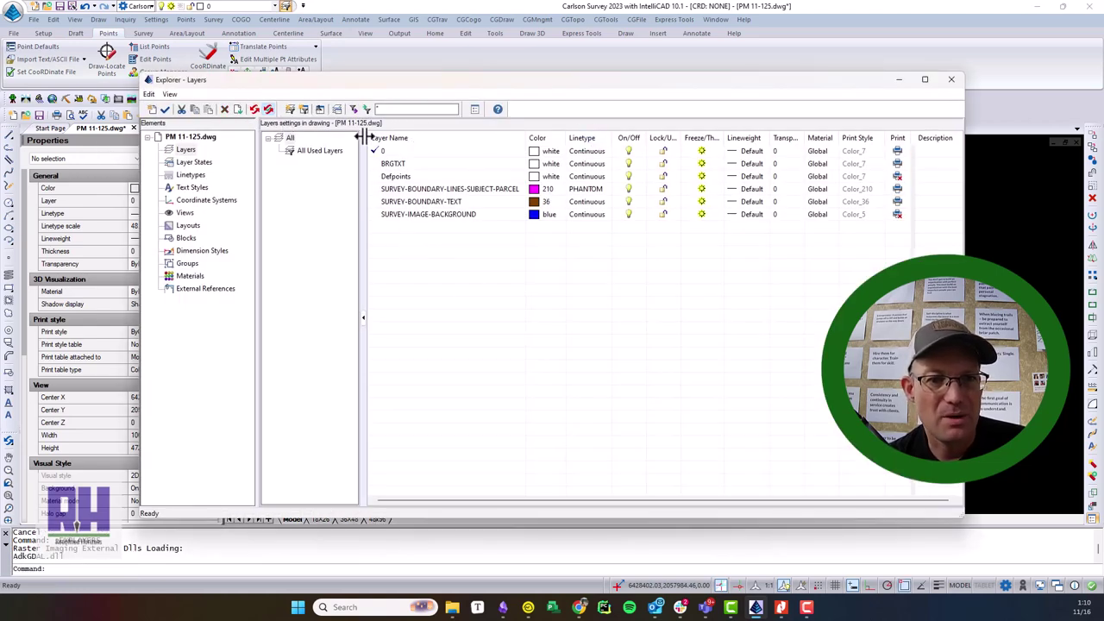
left_click(152, 109)
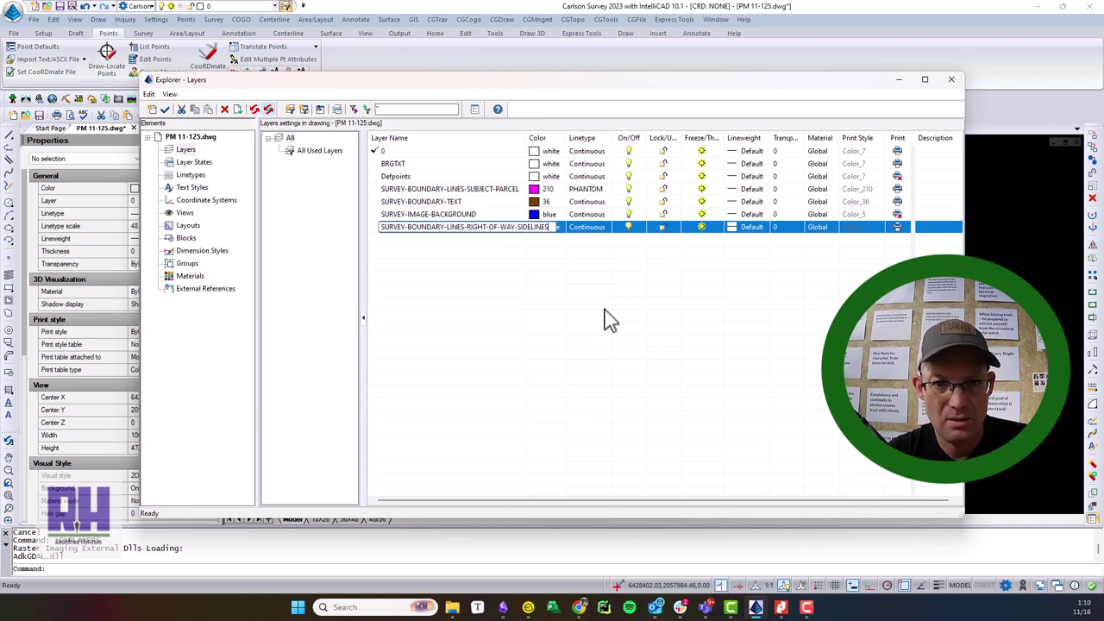
key("Return")
left_click(365, 5)
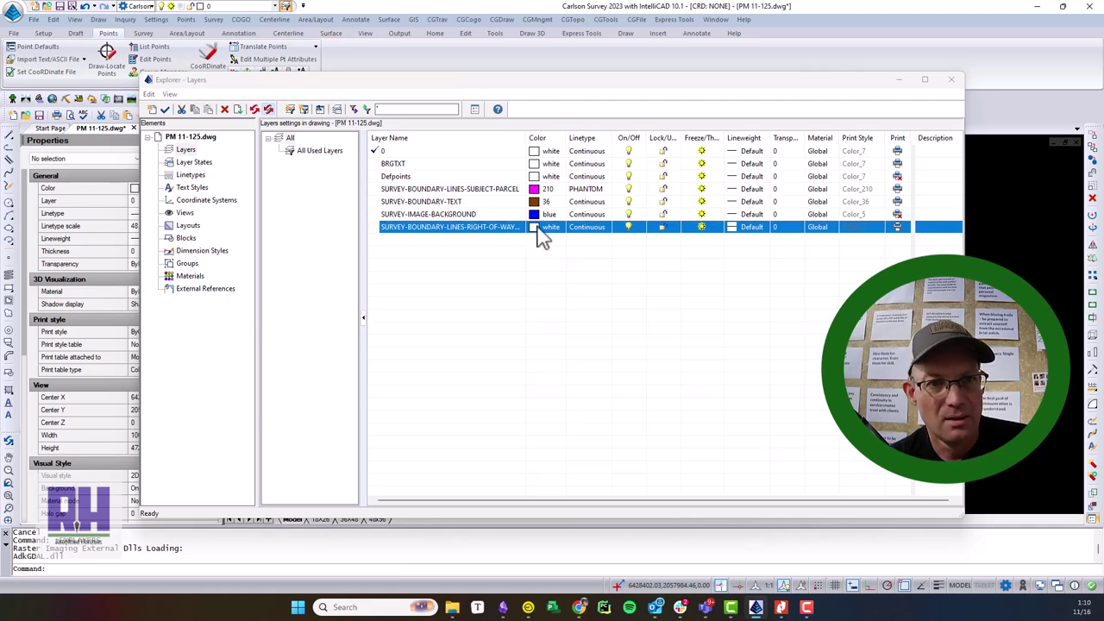
- Set the right-of-way sidelines layer's color to 30 and its linetype to DASHED
left_click(535, 229)
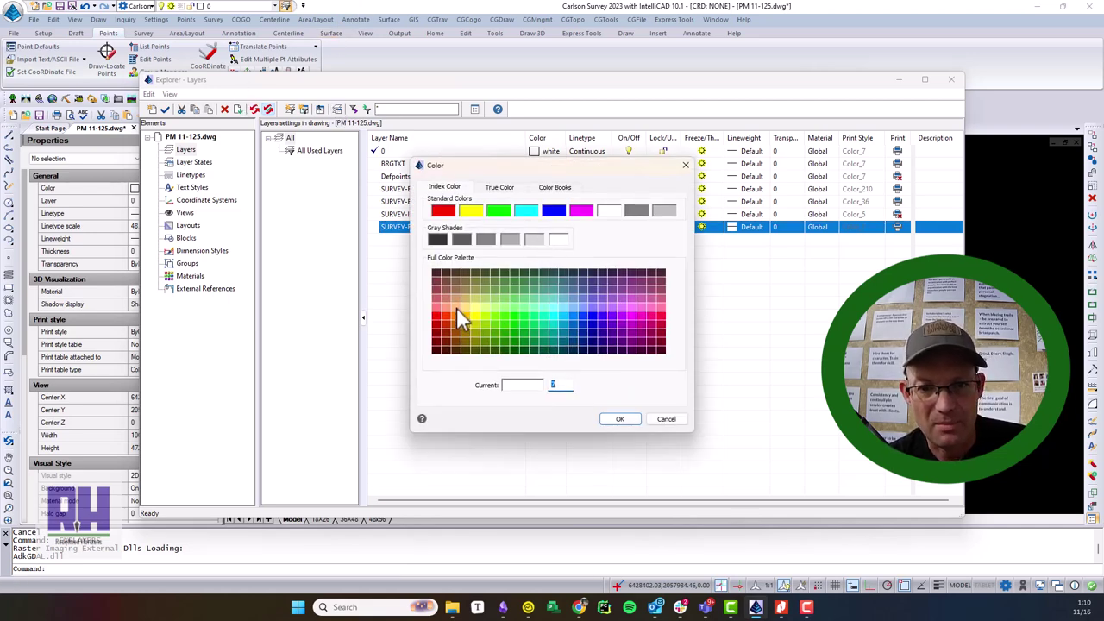
left_click(485, 350)
left_click(620, 418)
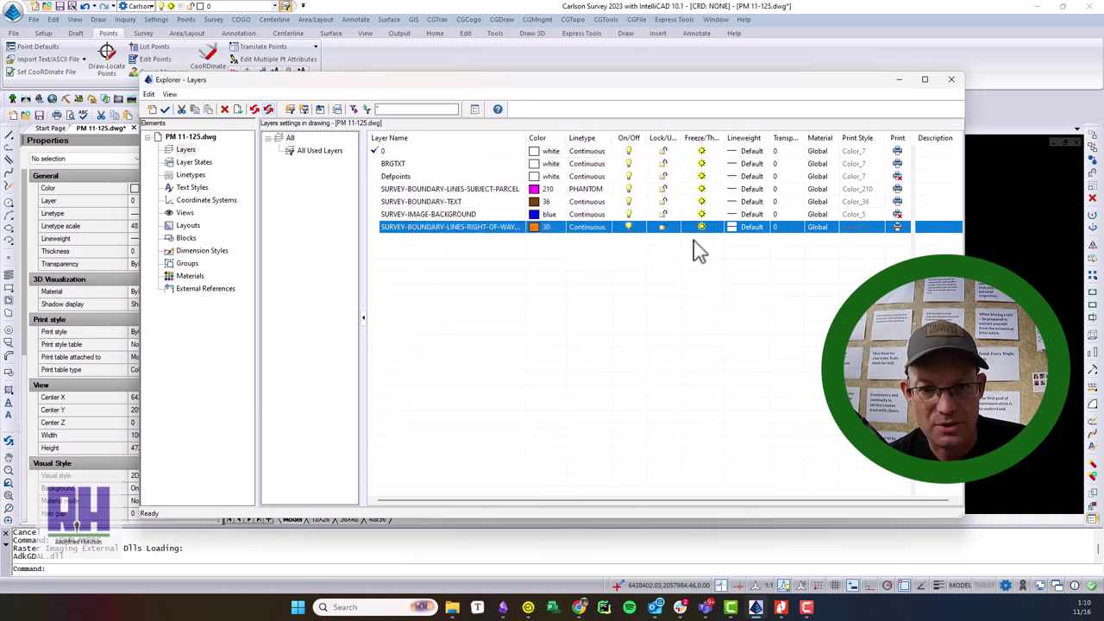
left_click(597, 228)
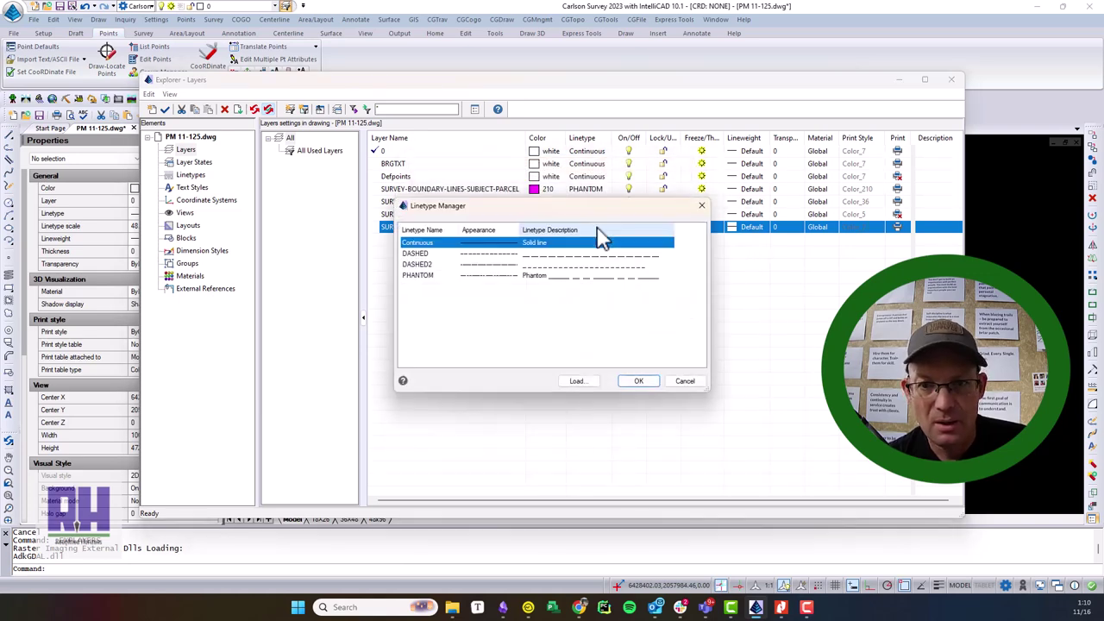
left_click(502, 254)
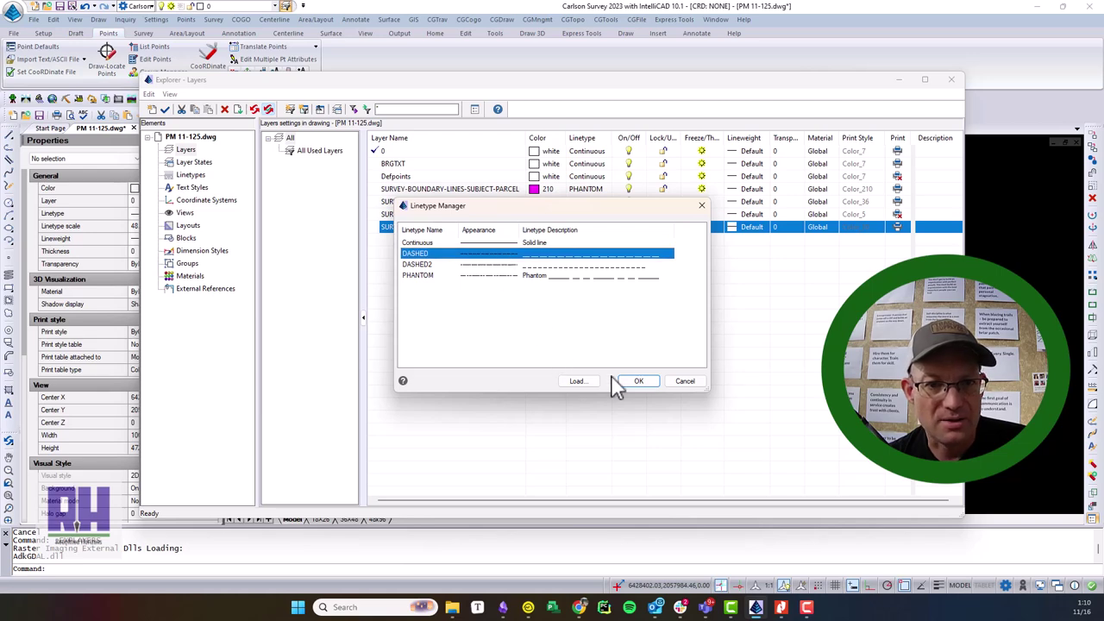
left_click(628, 381)
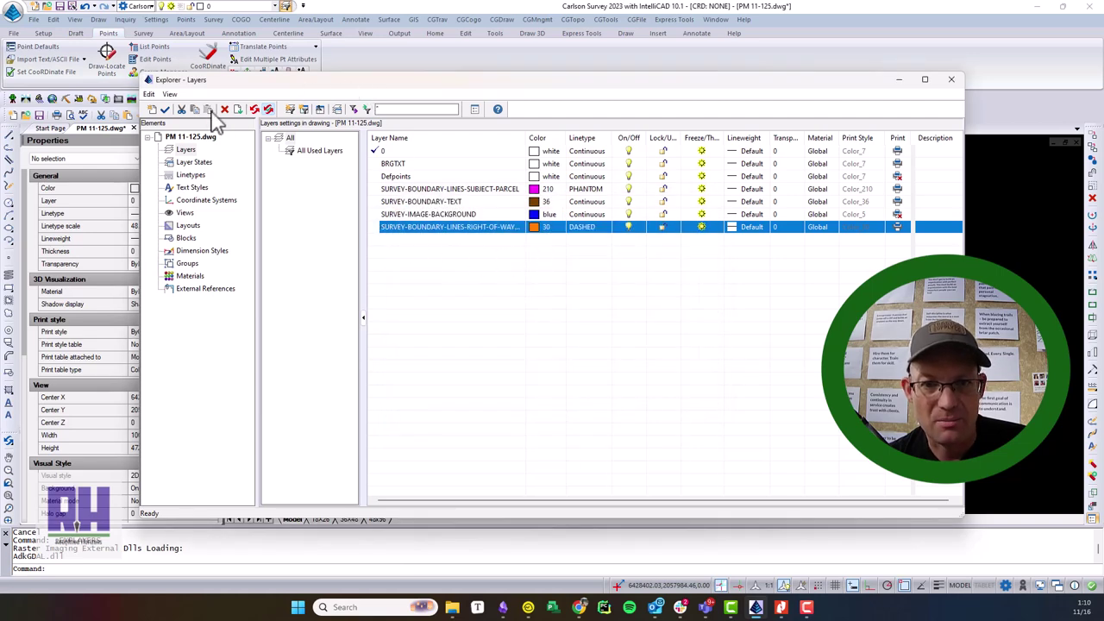
- Create another SURVEY-BOUNDARY-LINES-RIGHT-OF-WAY layer for the centerline and set its color to 220
left_click(152, 109)
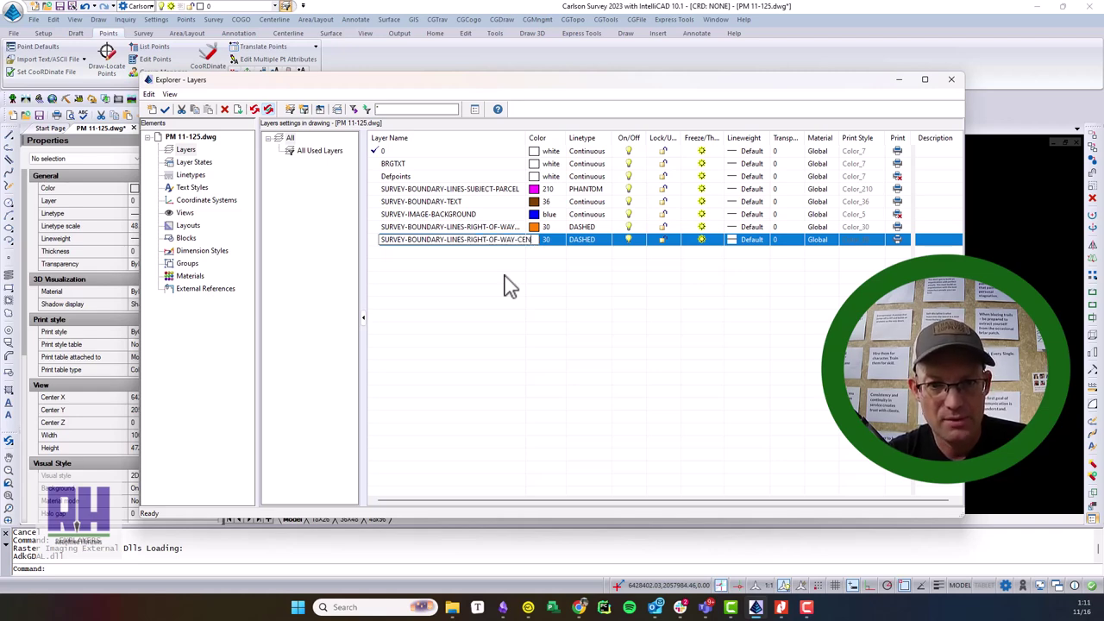
key("Return")
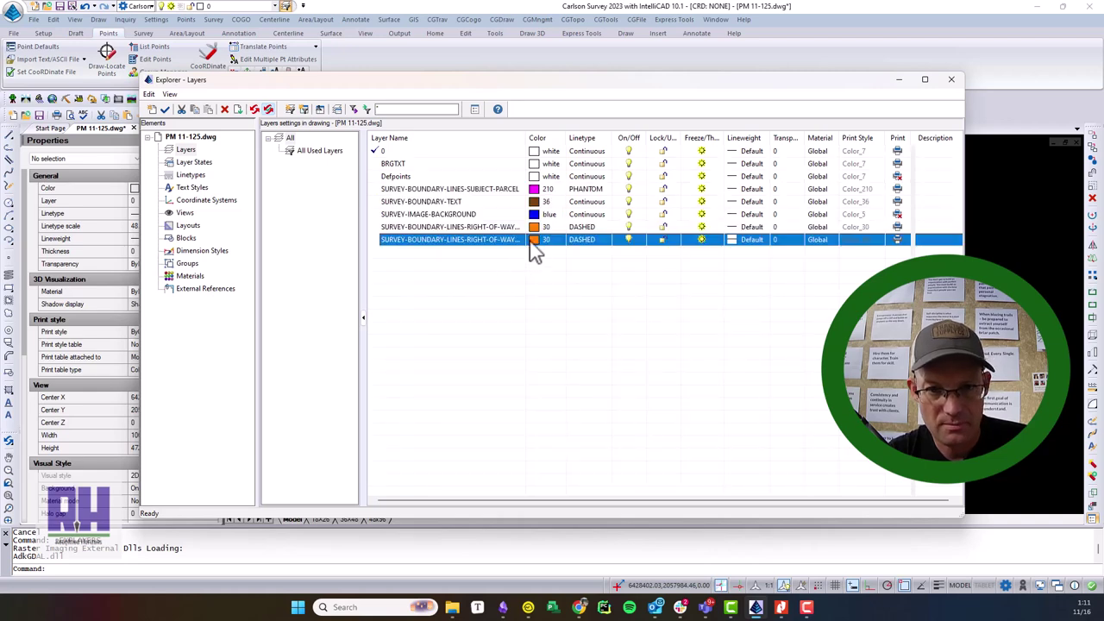
left_click(533, 239)
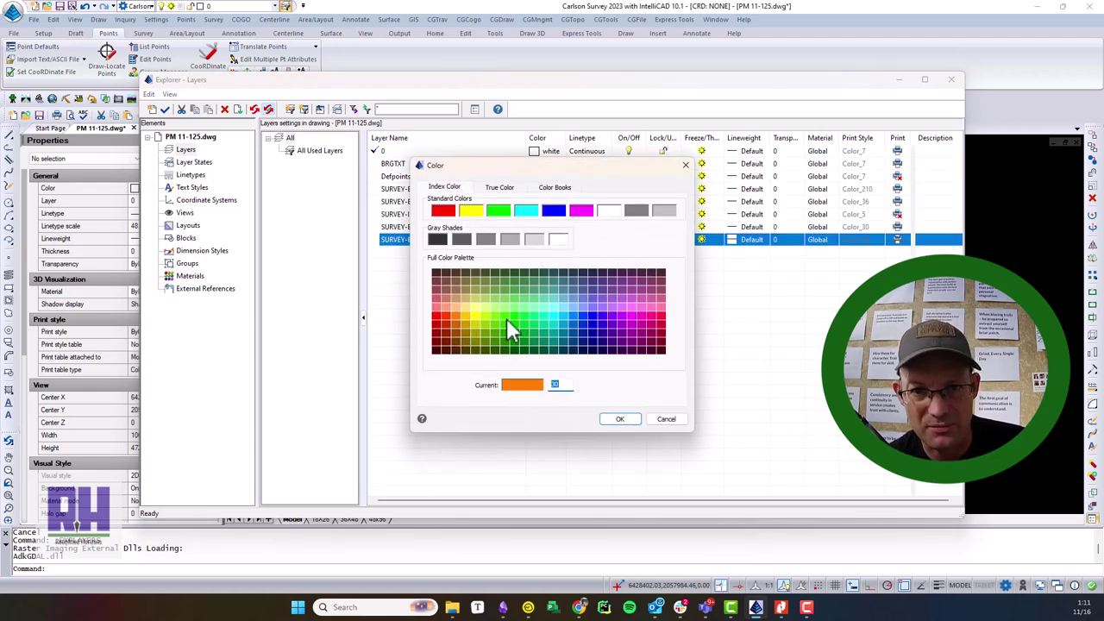
left_click(641, 321)
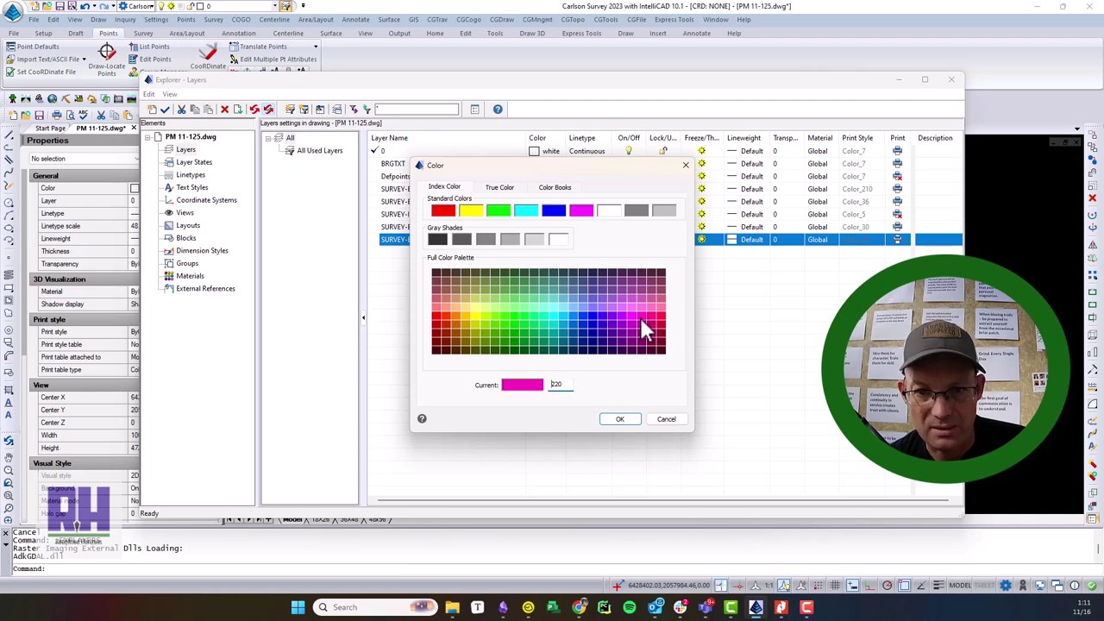
left_click(621, 419)
- Load a center-type linetype from the linetype library, assign it to the right-of-way centerline layer, and close the layer manager
left_click(579, 242)
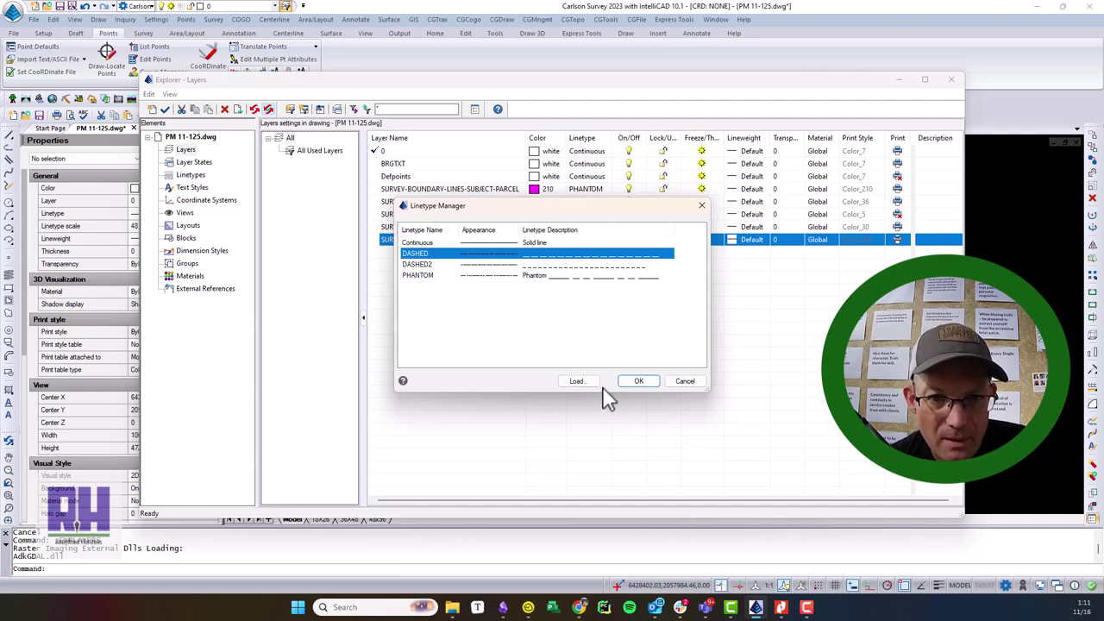
left_click(573, 381)
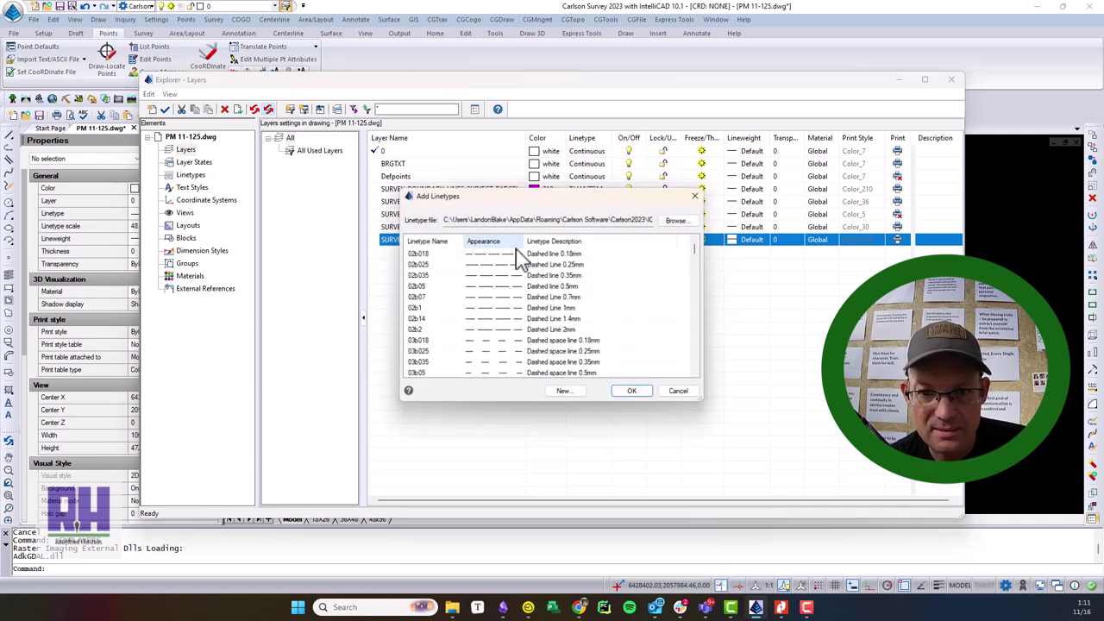
scroll(496, 312, "down", 15)
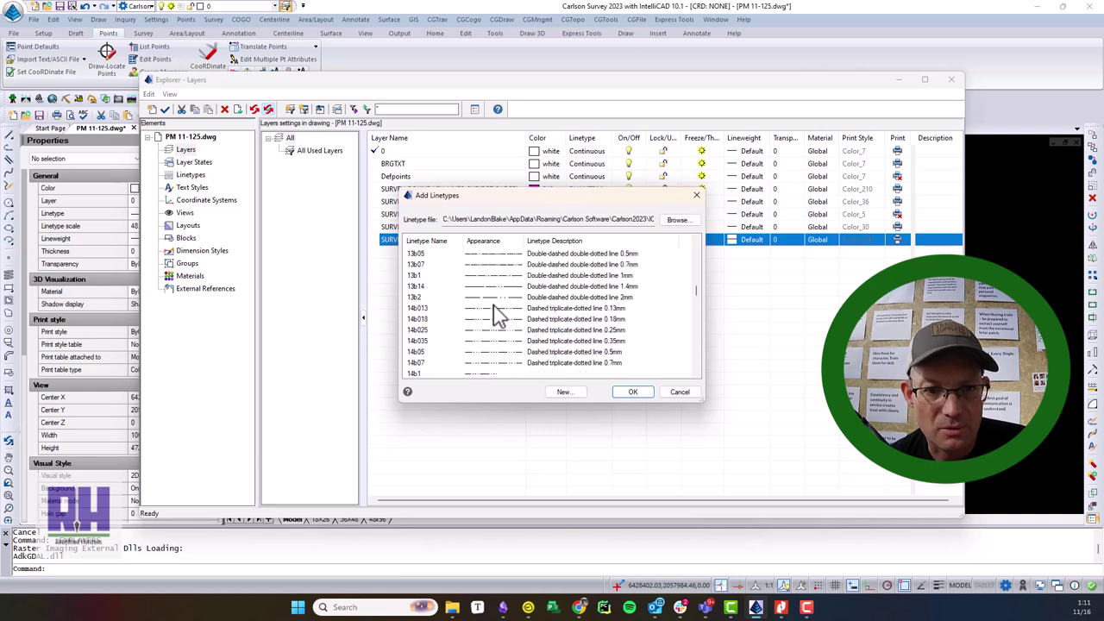
scroll(518, 324, "down", 5)
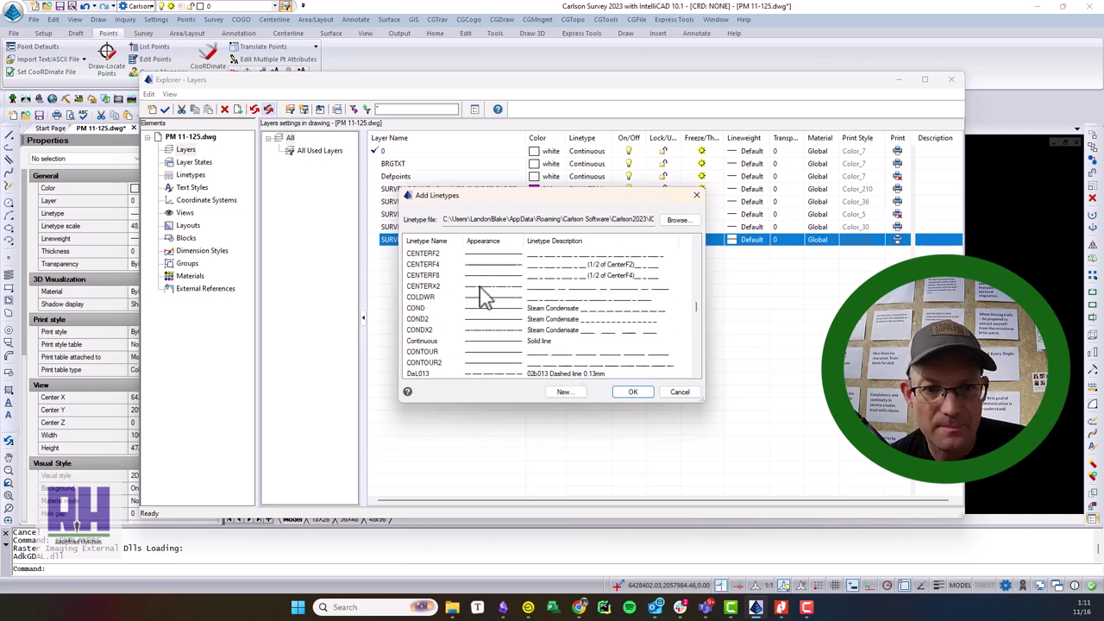
left_click(481, 287)
scroll(509, 295, "up", 1)
scroll(509, 302, "up", 3)
left_click(487, 330)
left_click(634, 392)
left_click(639, 381)
left_click(952, 80)
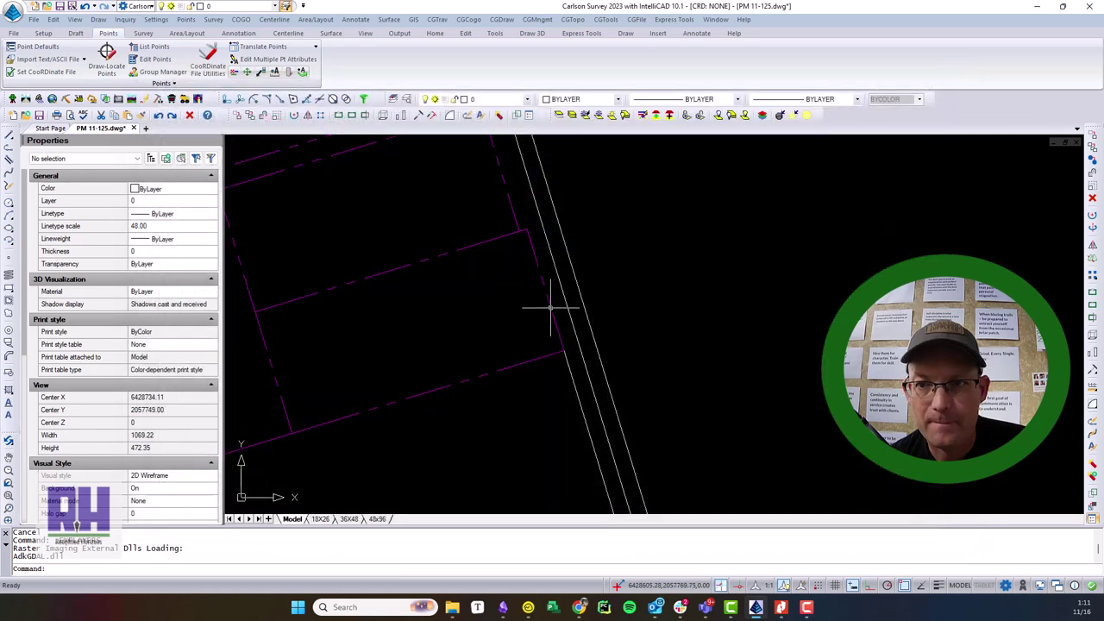
- Move the two outer road lines onto the SURVEY-BOUNDARY-LINES-RIGHT-OF-WAY-SIDELINES layer
left_click(571, 377)
scroll(606, 343, "down", 3)
left_click(608, 338)
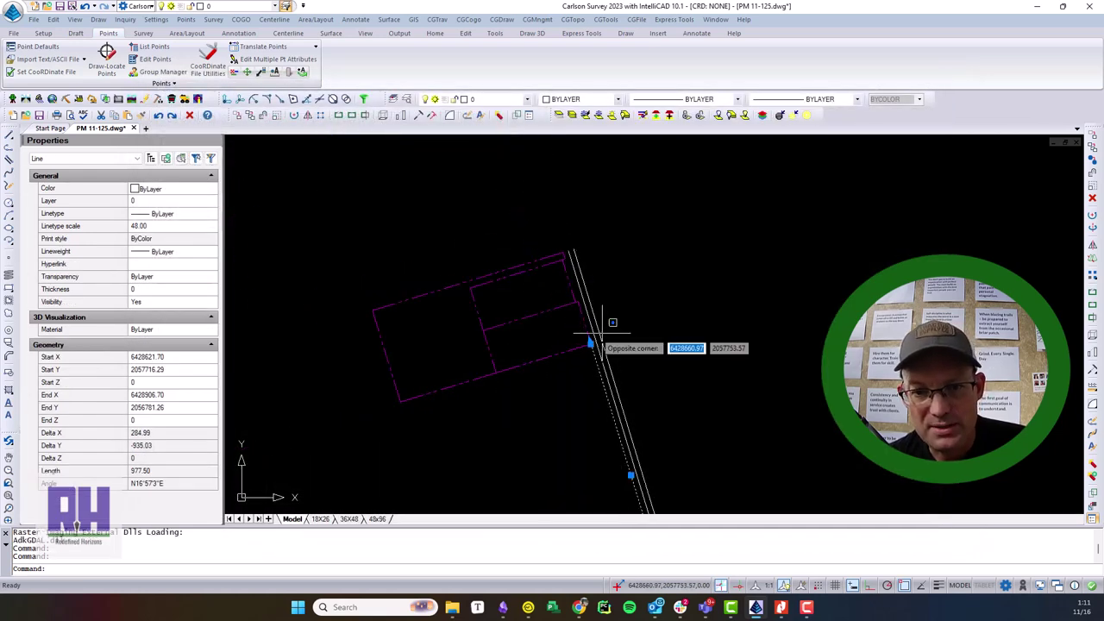
left_click(597, 325)
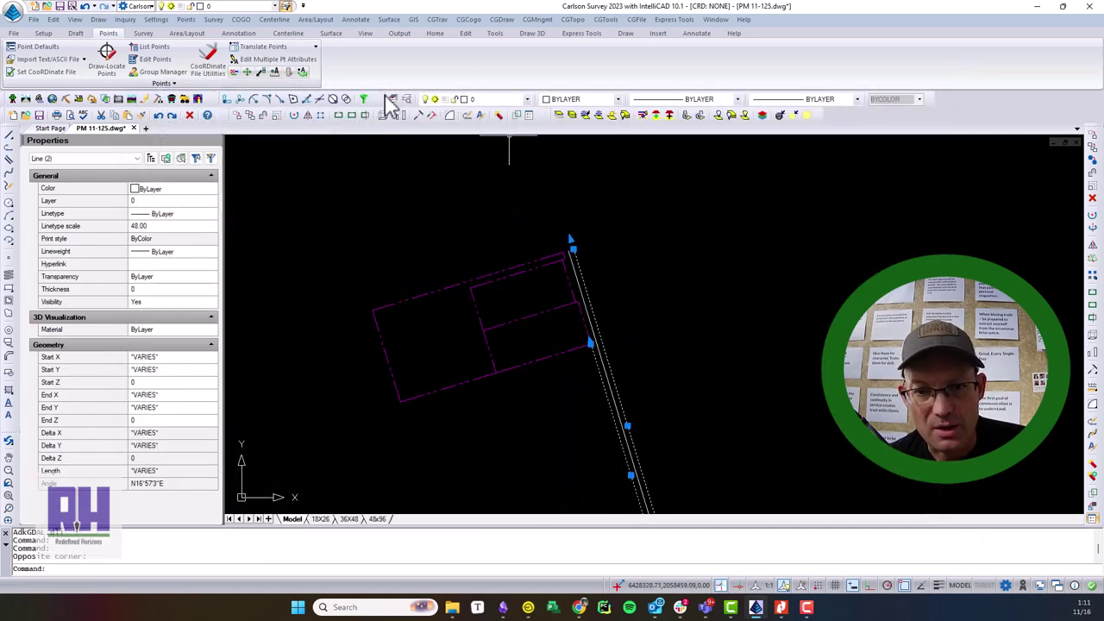
left_click(527, 100)
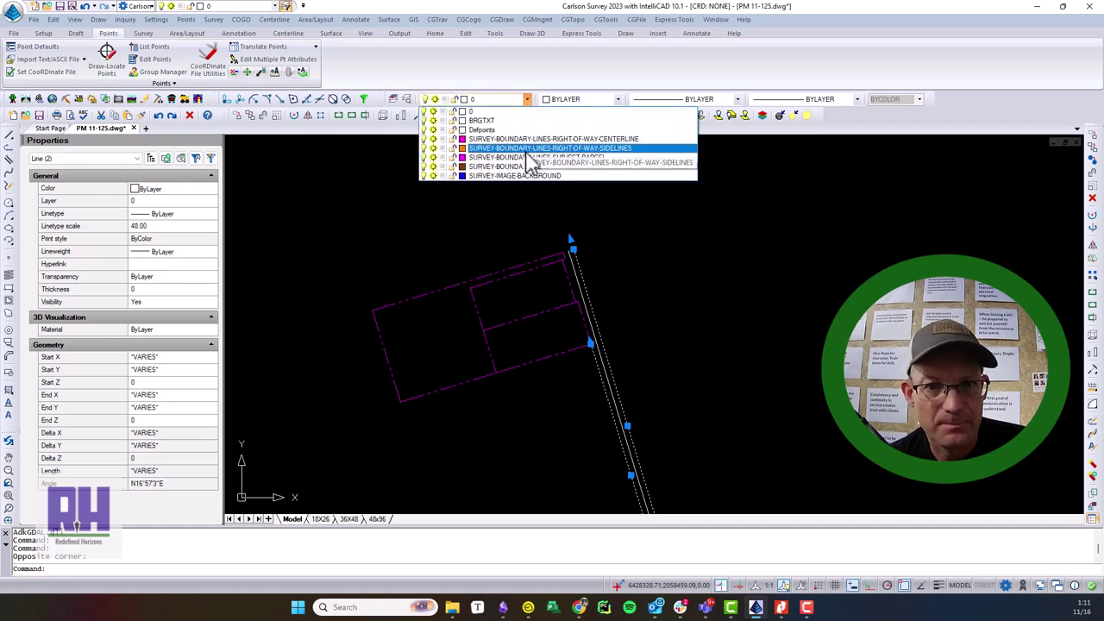
left_click(525, 148)
key("Escape")
- Move the middle road line onto the SURVEY-BOUNDARY-LINES-RIGHT-OF-WAY-CENTERLINE layer and save the drawing
scroll(595, 294, "up", 1)
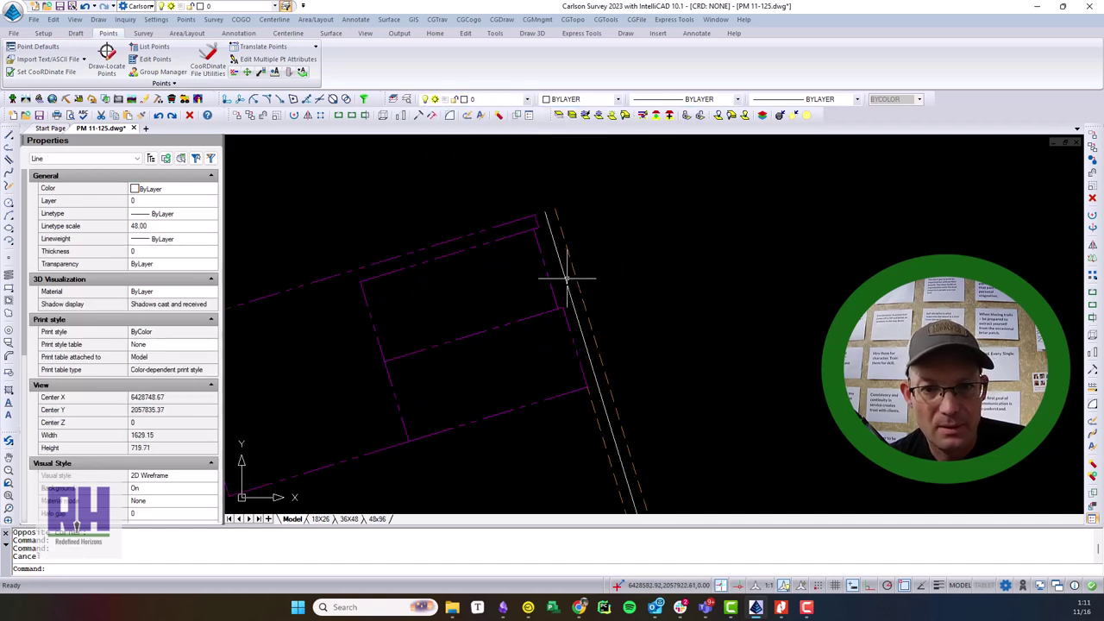
left_click(566, 277)
left_click(503, 102)
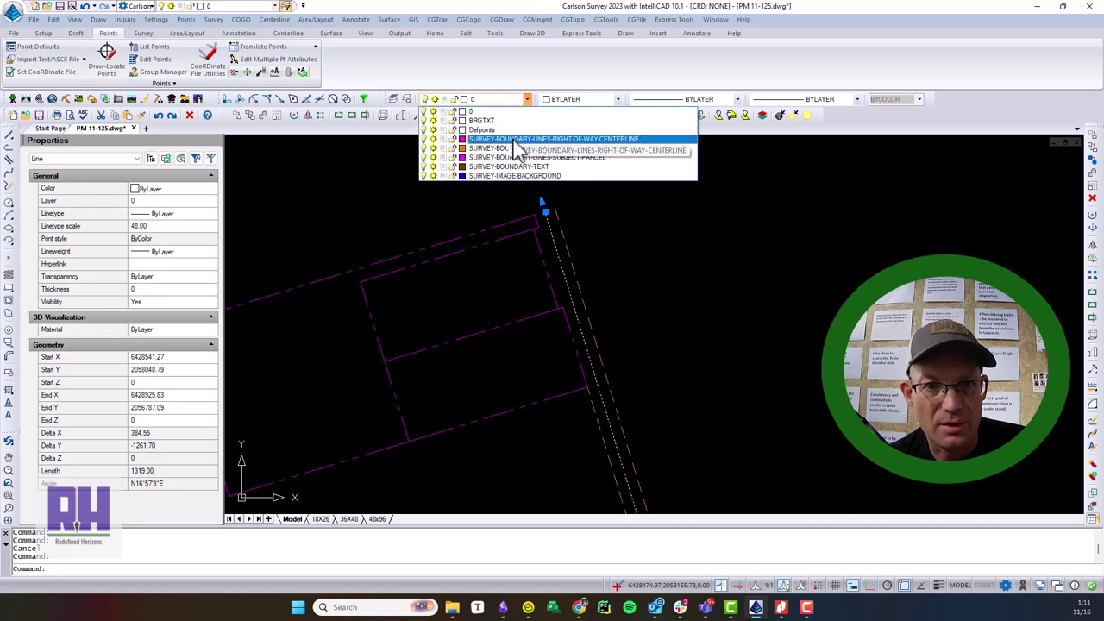
left_click(507, 140)
key("Escape")
scroll(621, 228, "down", 2)
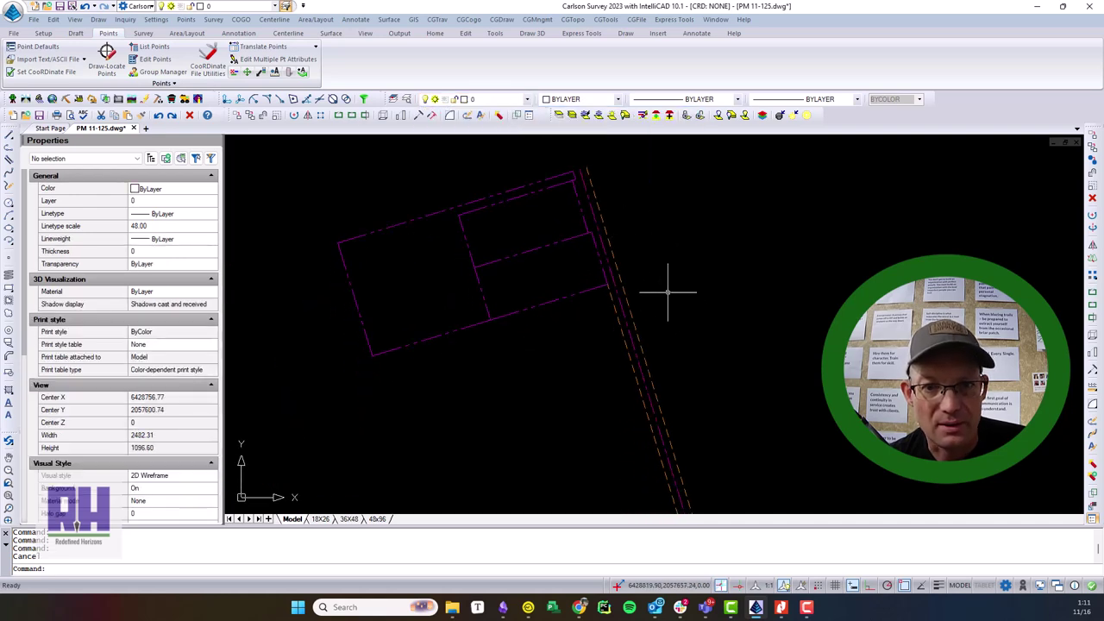
mouse_move(572, 262)
middle_mouse_down()
mouse_move(607, 256)
mouse_move(562, 204)
mouse_move(584, 290)
middle_mouse_up()
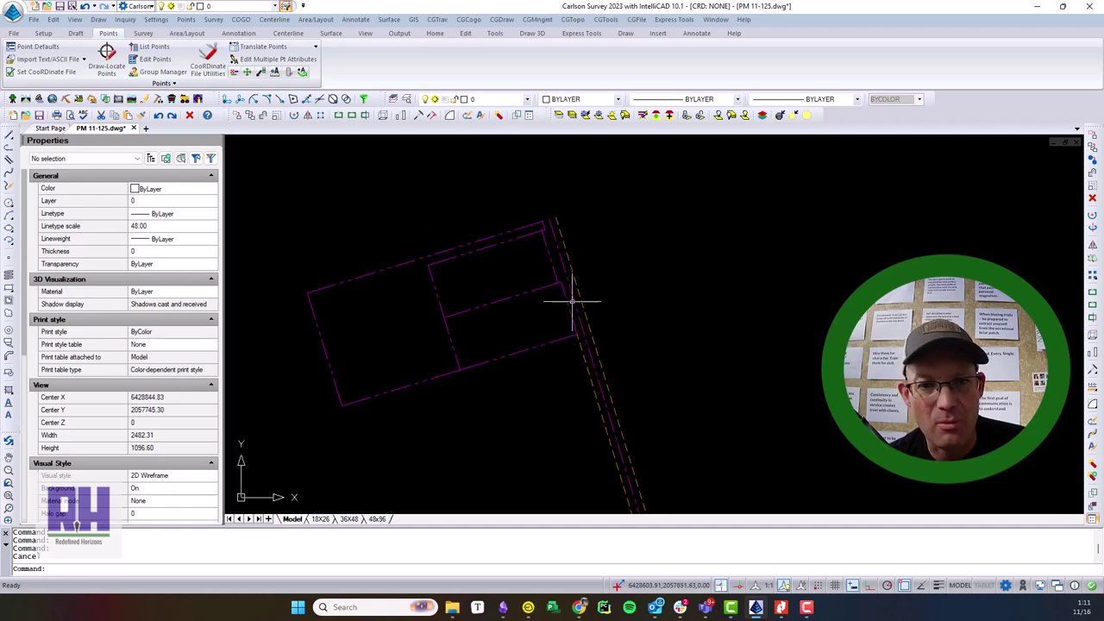
scroll(548, 293, "down", 2)
middle_click_drag(544, 281, 641, 345)
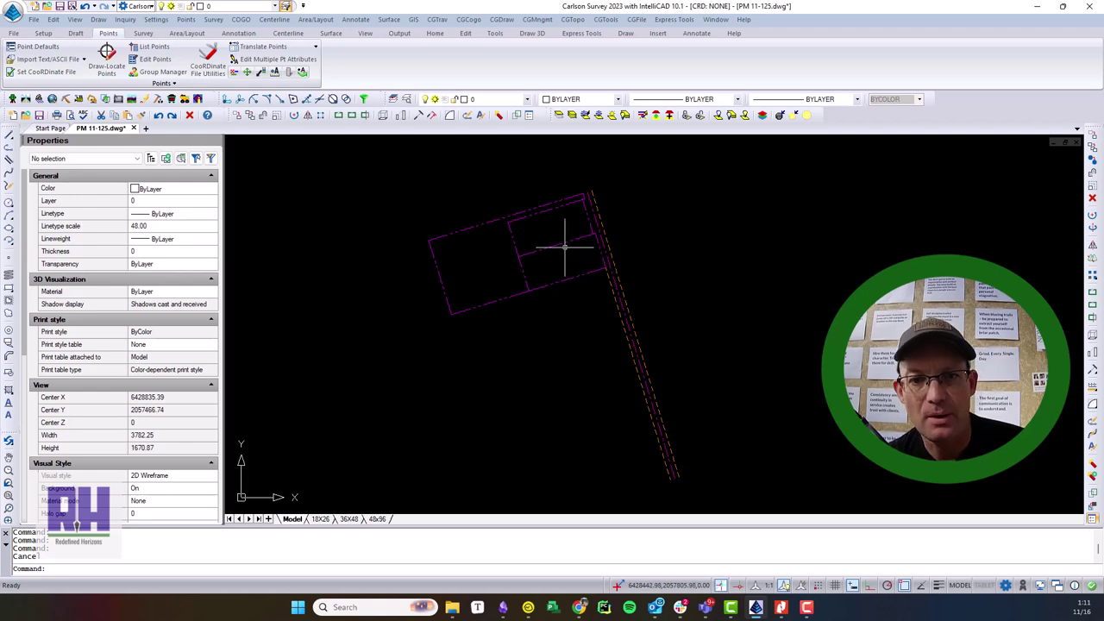
left_click(58, 6)
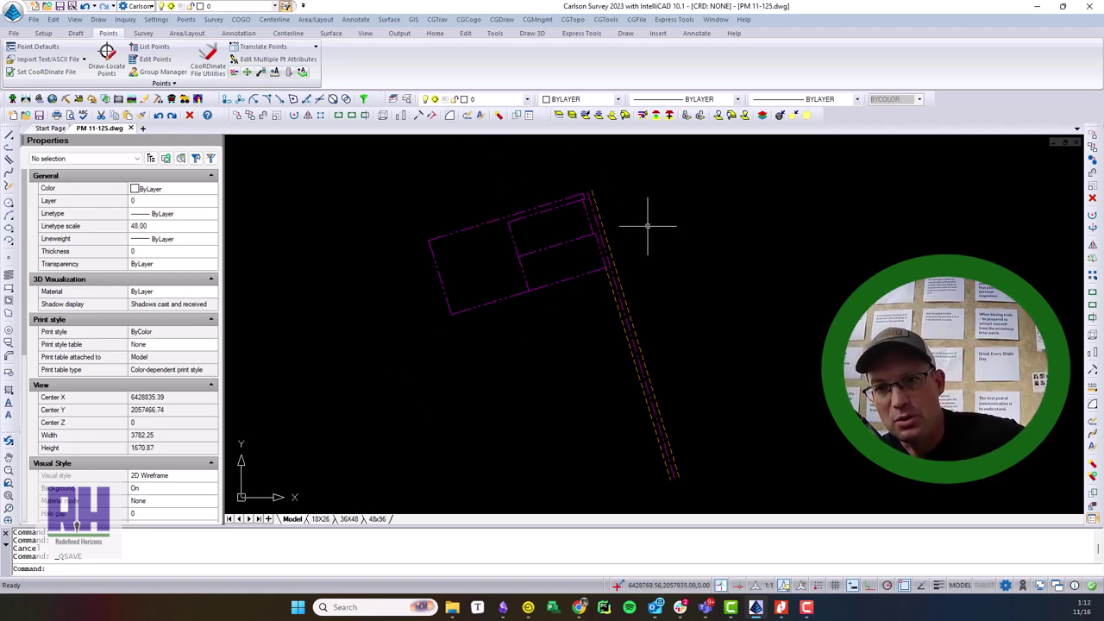
- Compare the linework with the PM 11-125 PDF in Nitro Pro, then return to Carlson Survey and save the drawing again
middle_click_drag(690, 378, 702, 365)
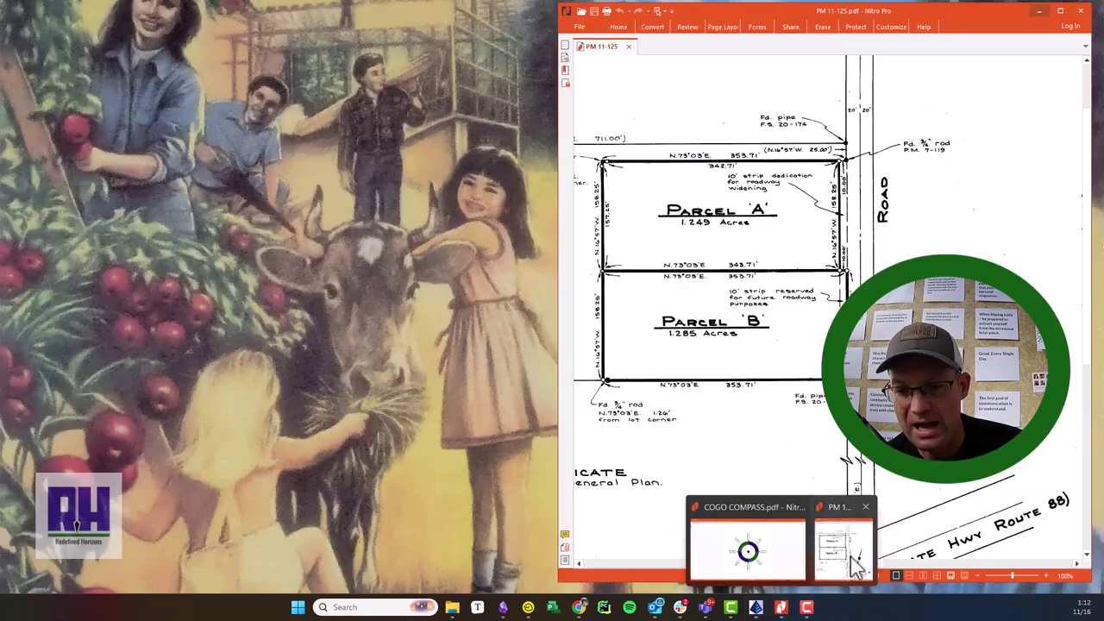
left_click(850, 571)
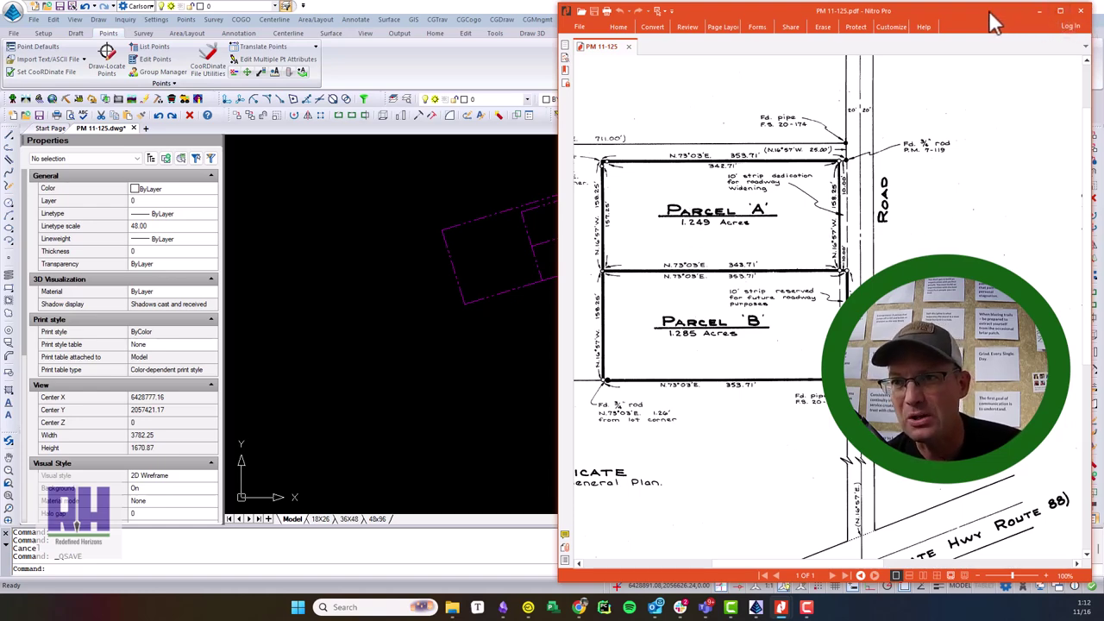
left_click(1040, 11)
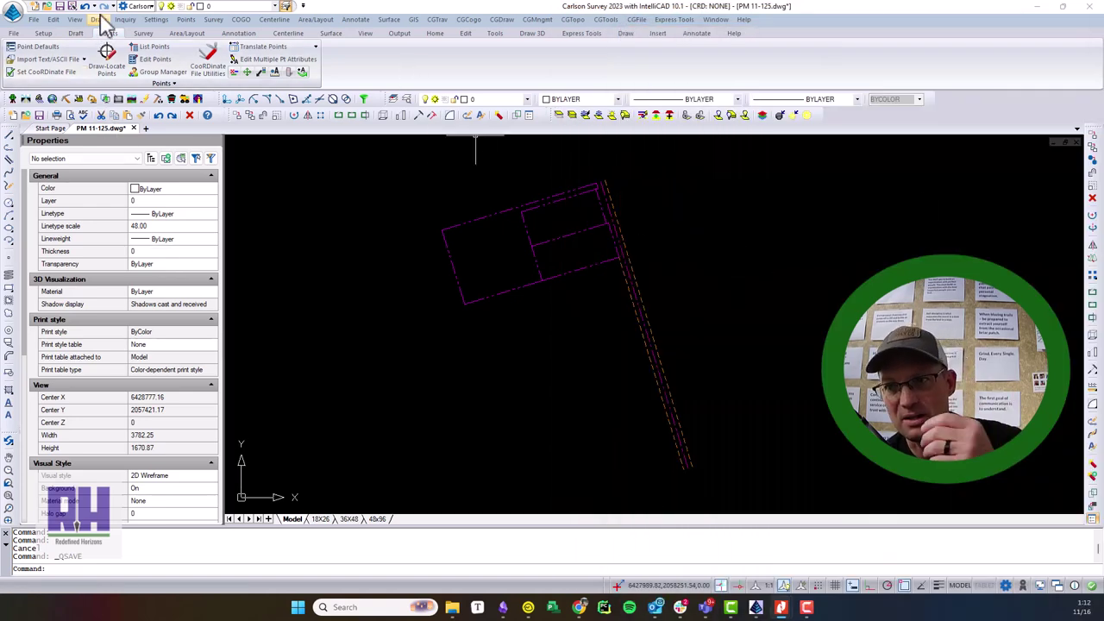
left_click(59, 6)
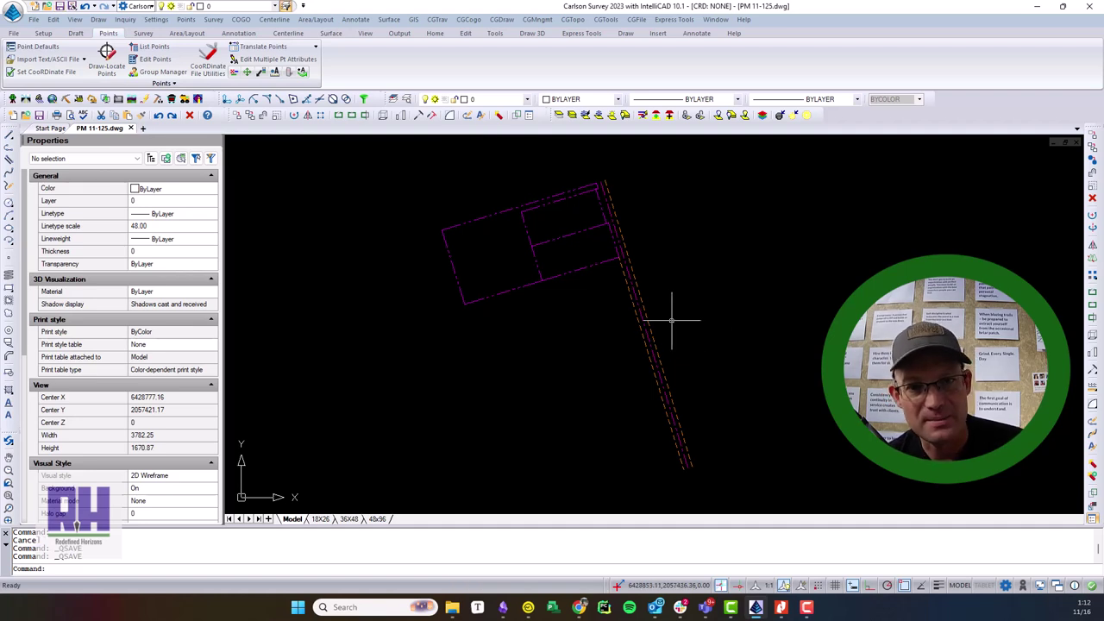
- Open the record of survey RS 33-016.pdf in Nitro Pro and maximize its window
left_click(457, 609)
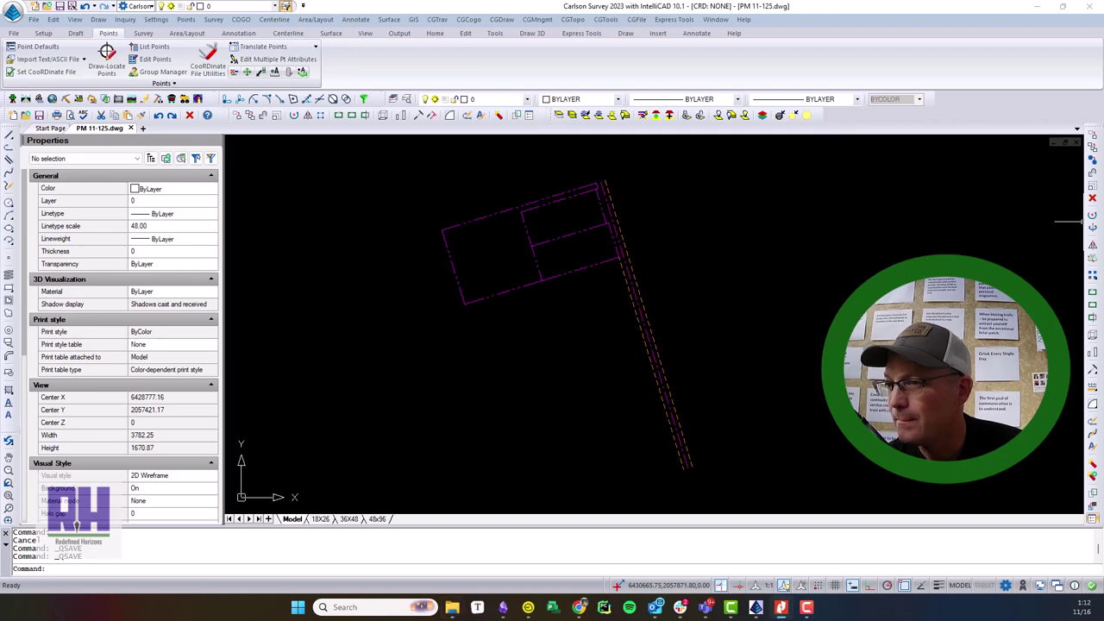
key("alt+Tab")
double_click(730, 38)
- Examine RS 33-016 for the bearings, distances and found monuments along Wilmarth Road, Waterloo Road and Lots 2 and 3
scroll(703, 272, "down", 4)
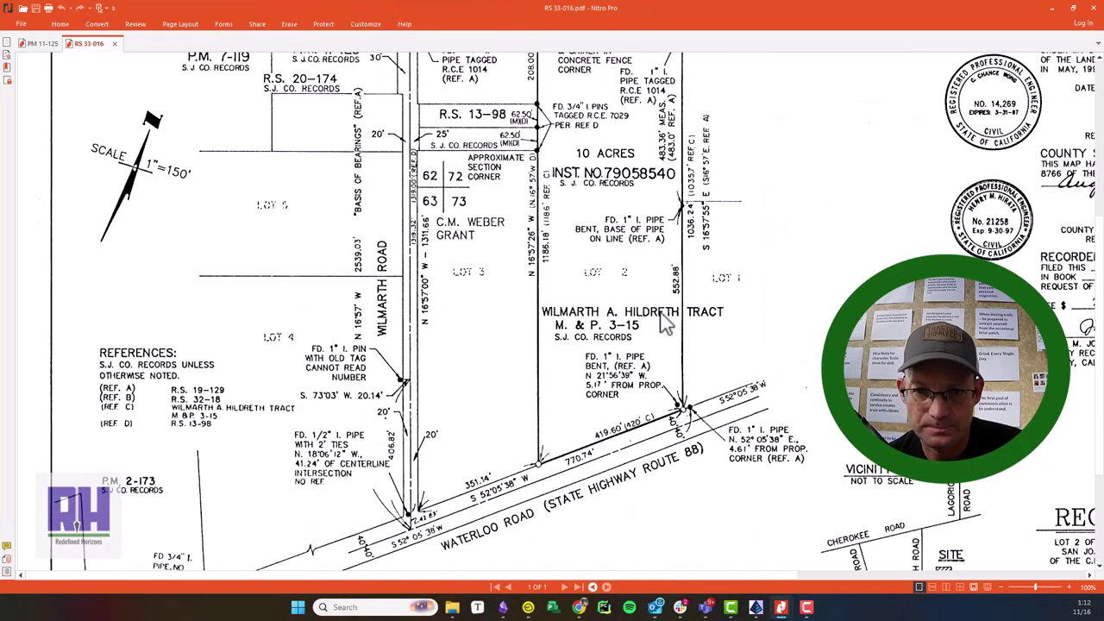
scroll(668, 324, "up", 3)
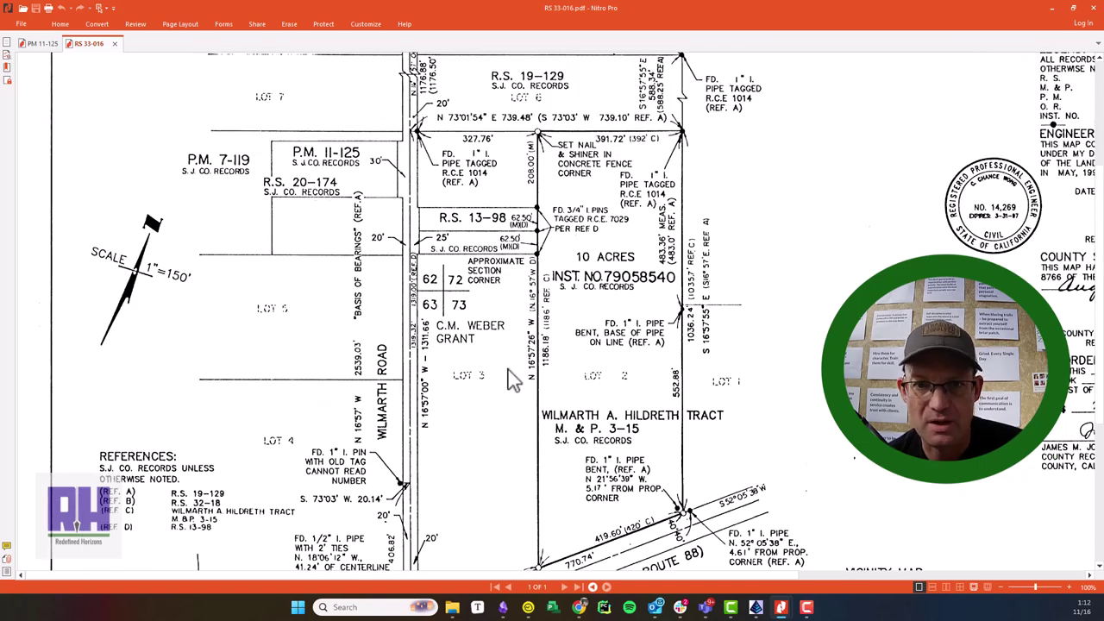
scroll(501, 388, "down", 3)
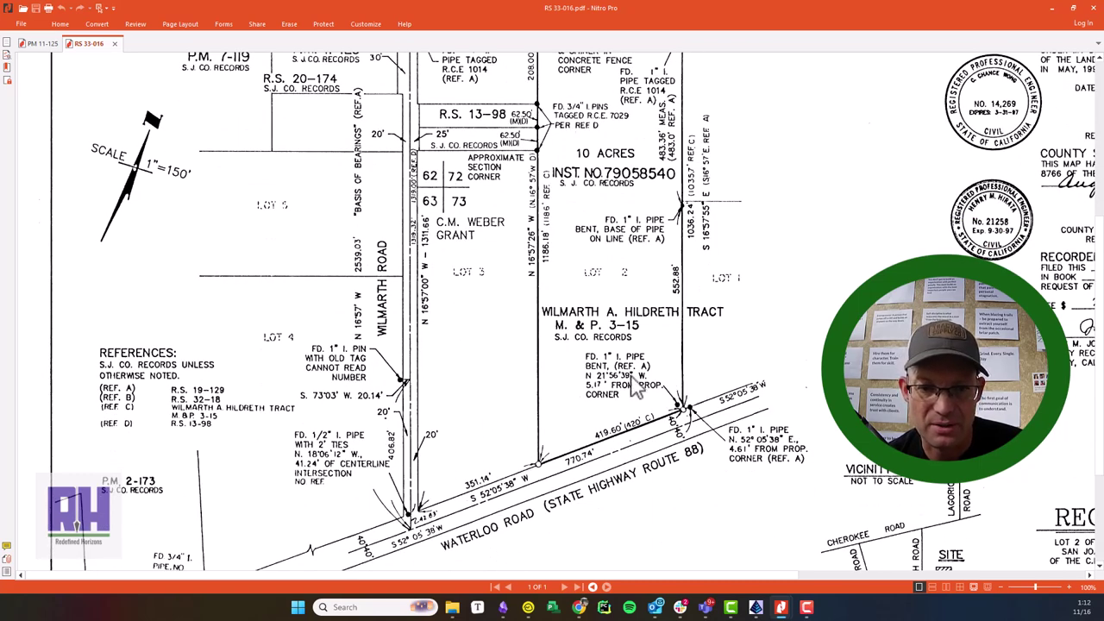
scroll(637, 406, "up", 4)
scroll(660, 203, "down", 2)
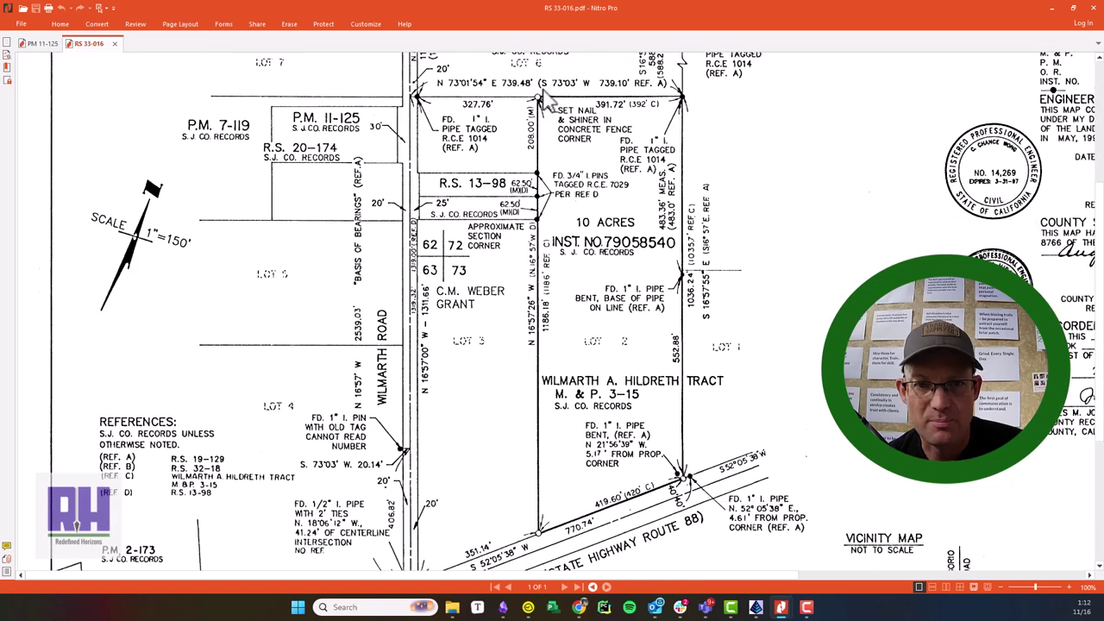
scroll(638, 397, "down", 2)
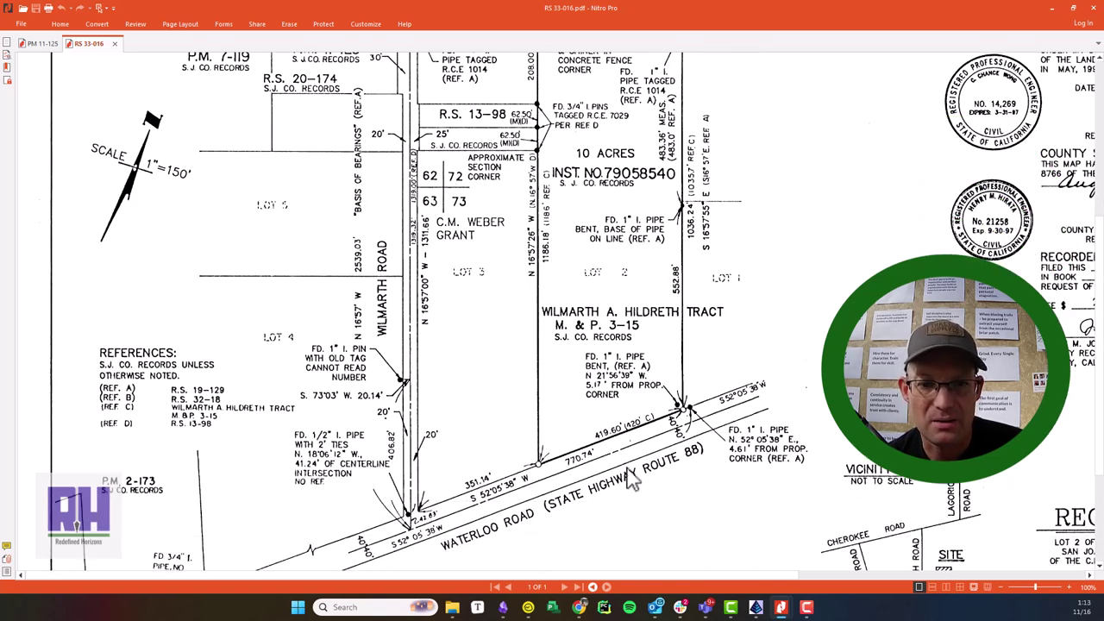
scroll(654, 349, "down", 1)
scroll(604, 358, "up", 4)
scroll(559, 395, "down", 4)
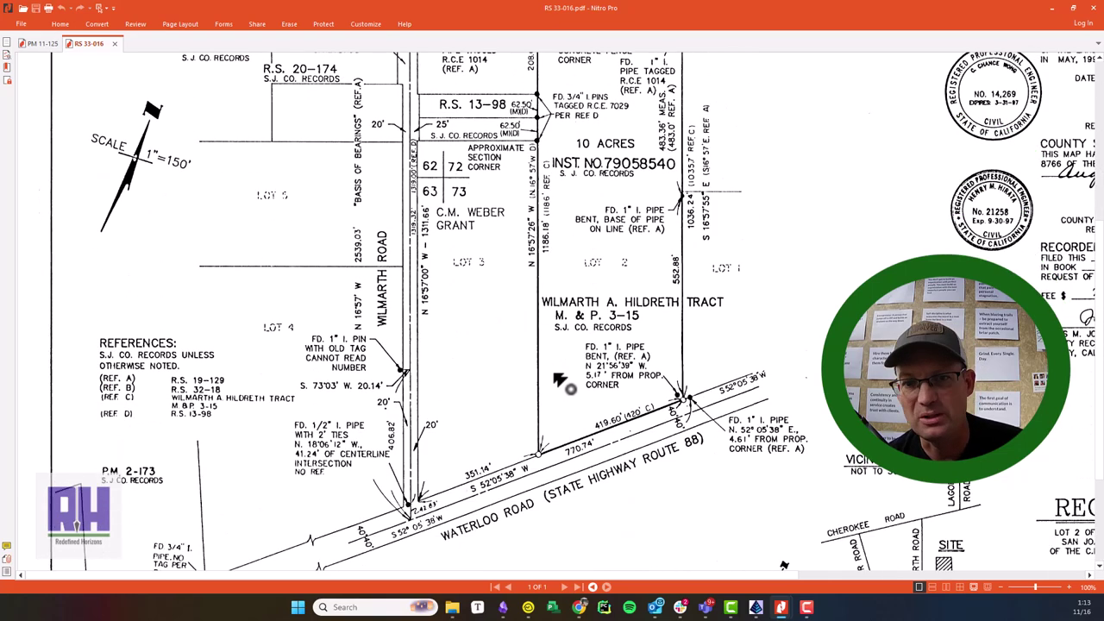
scroll(613, 436, "up", 2)
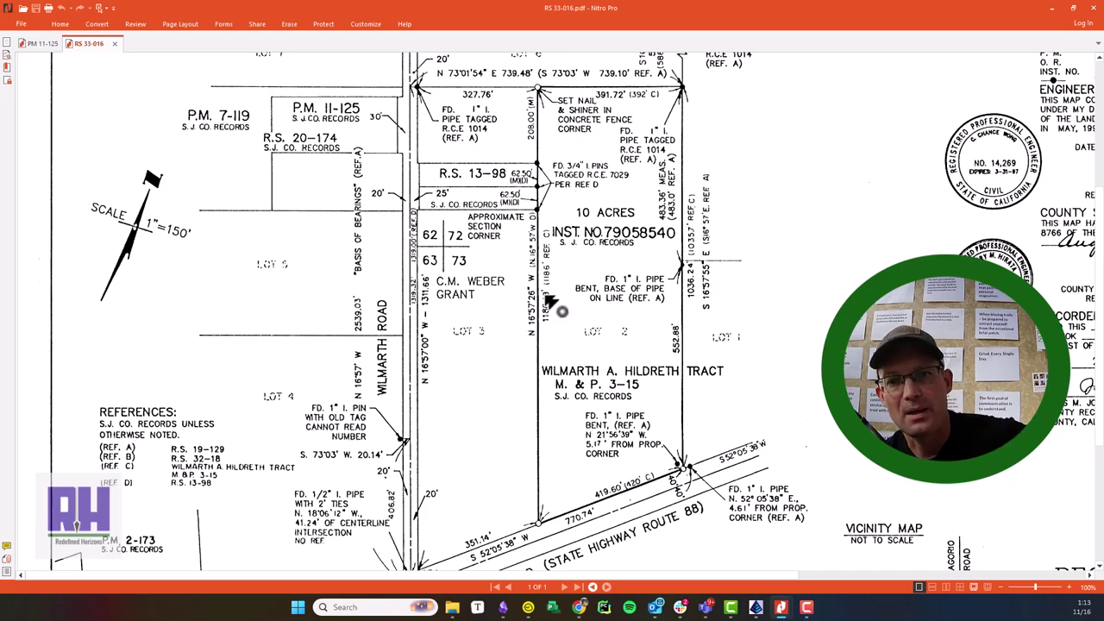